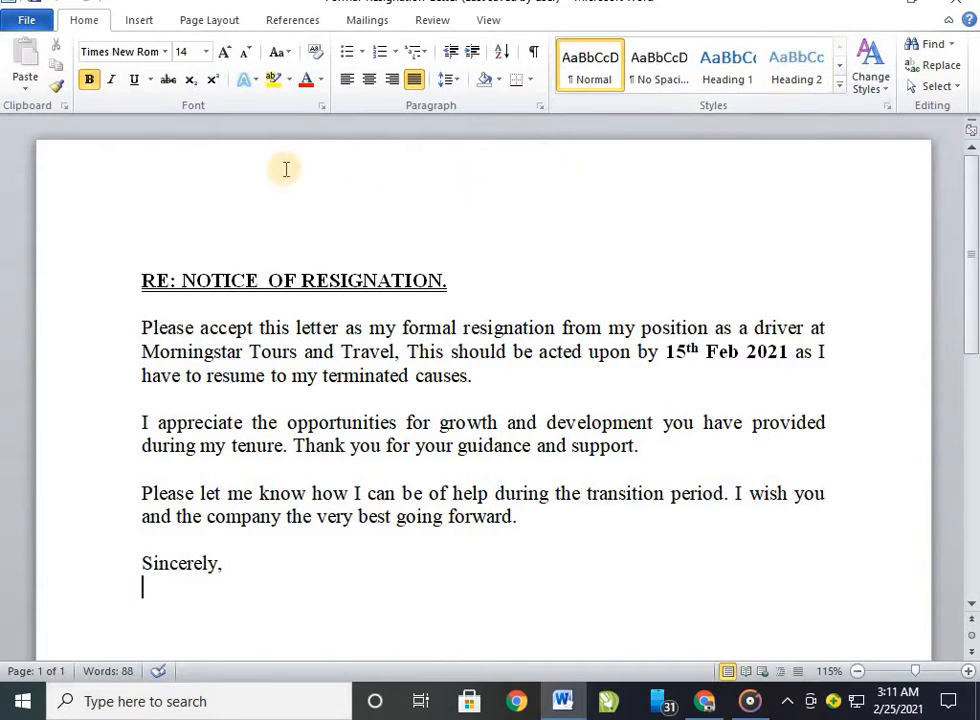
Add an empty line after the letter's first paragraph, ending in "terminated causes.".
click(139, 22)
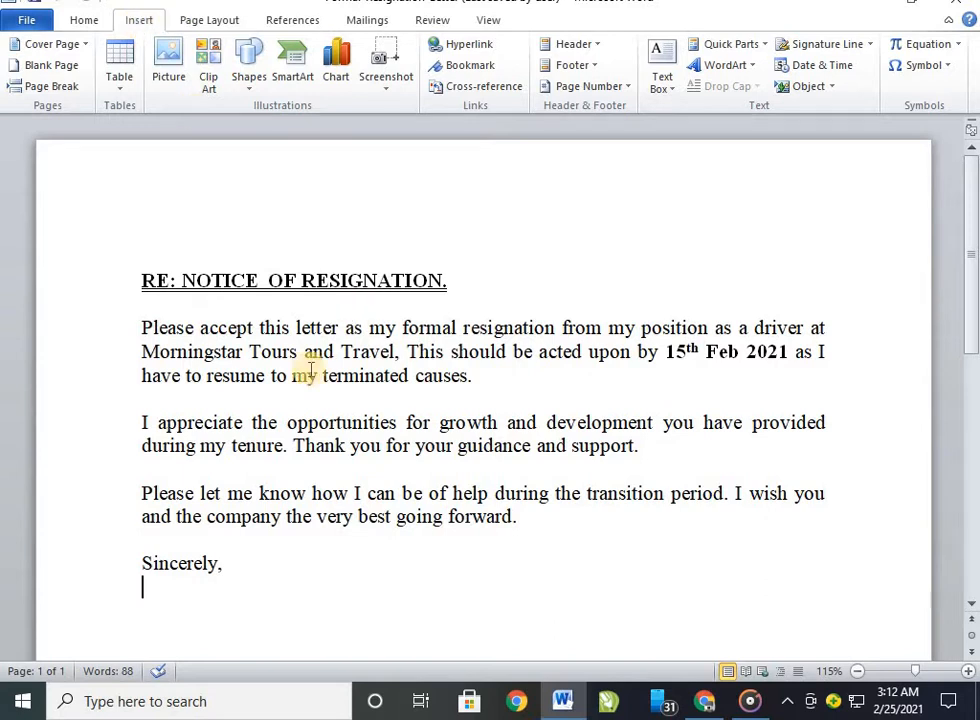
scroll(280, 580, down, 5)
scroll(221, 435, up, 2)
click(221, 390)
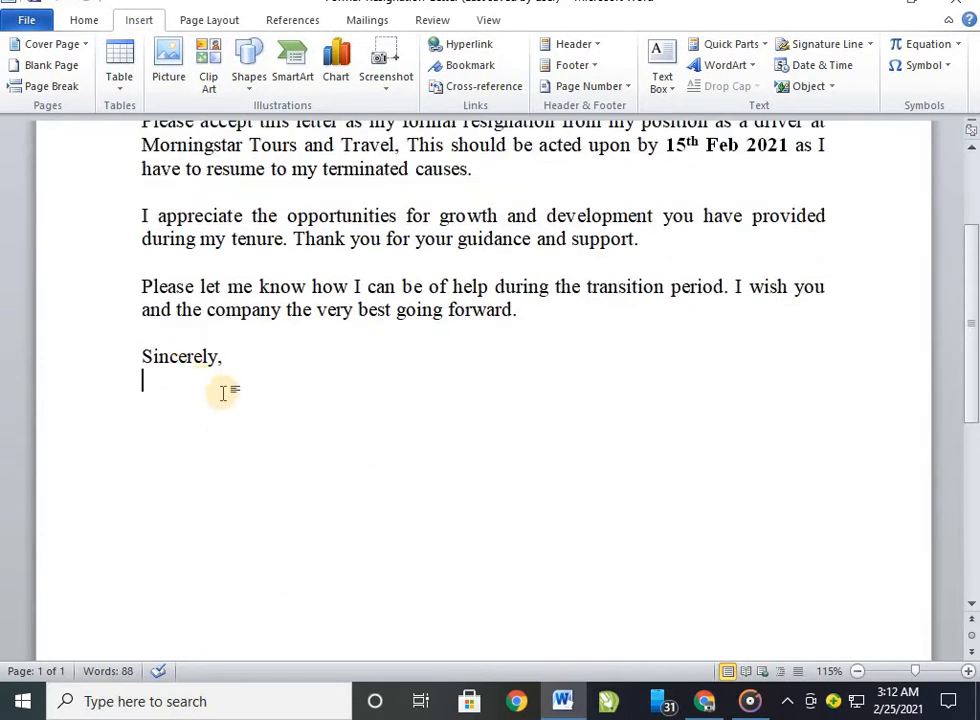
scroll(440, 306, up, 2)
click(501, 267)
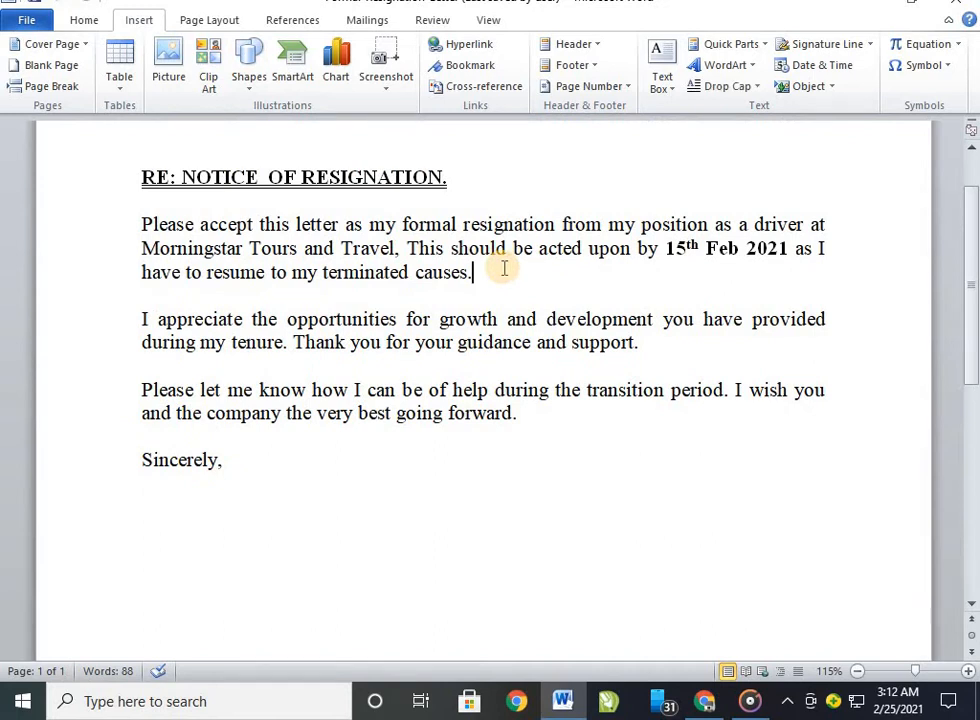
key(Return)
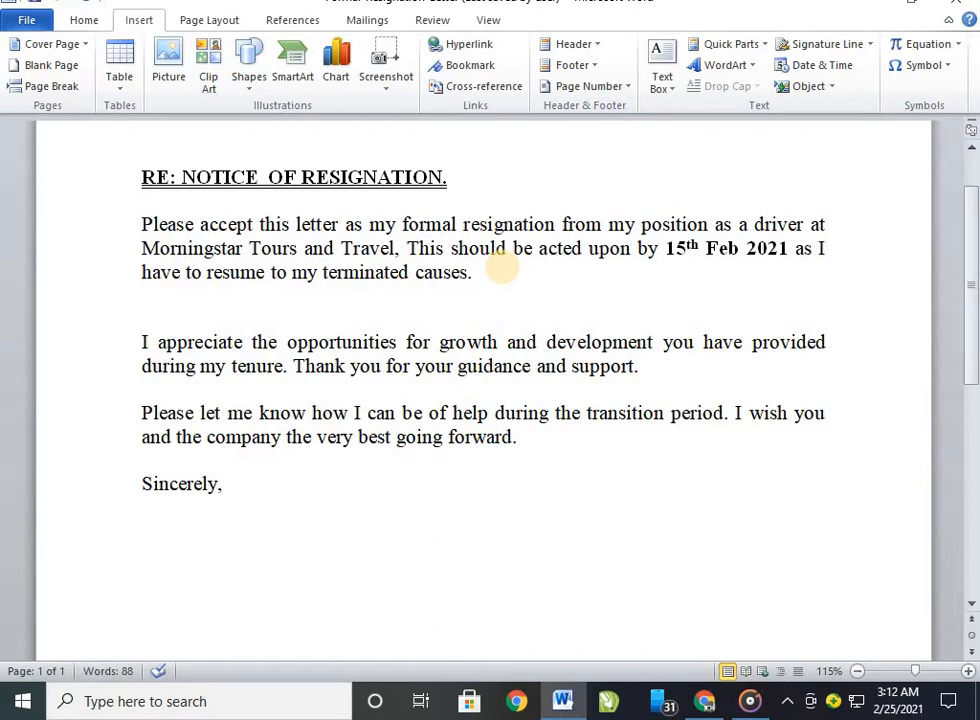
Try a table of five columns and seven rows below the first paragraph, and undo it.
click(122, 84)
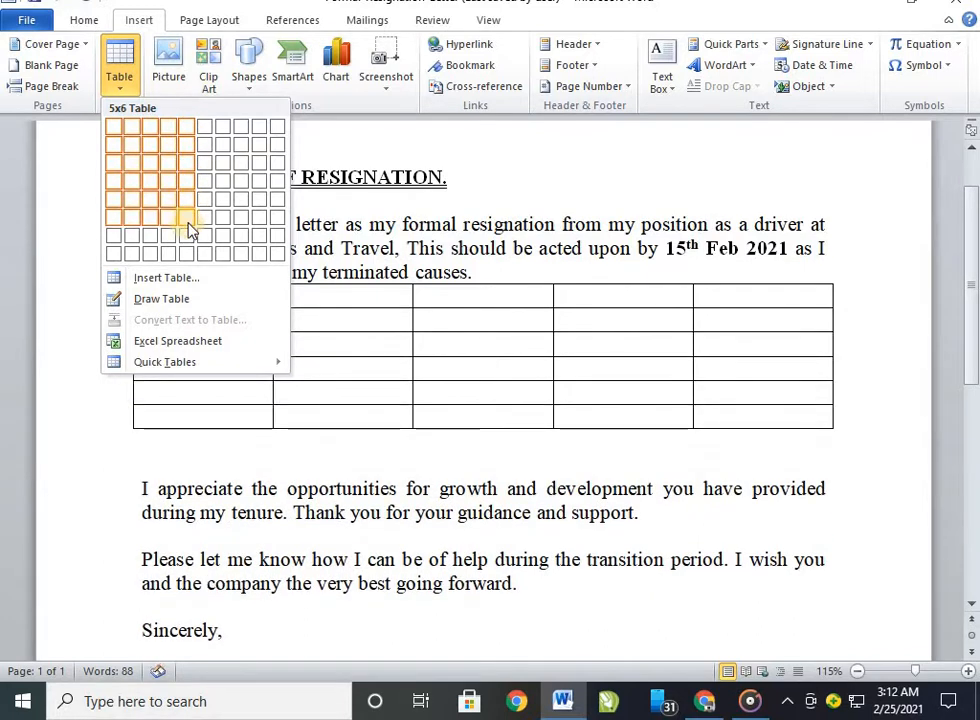
click(188, 240)
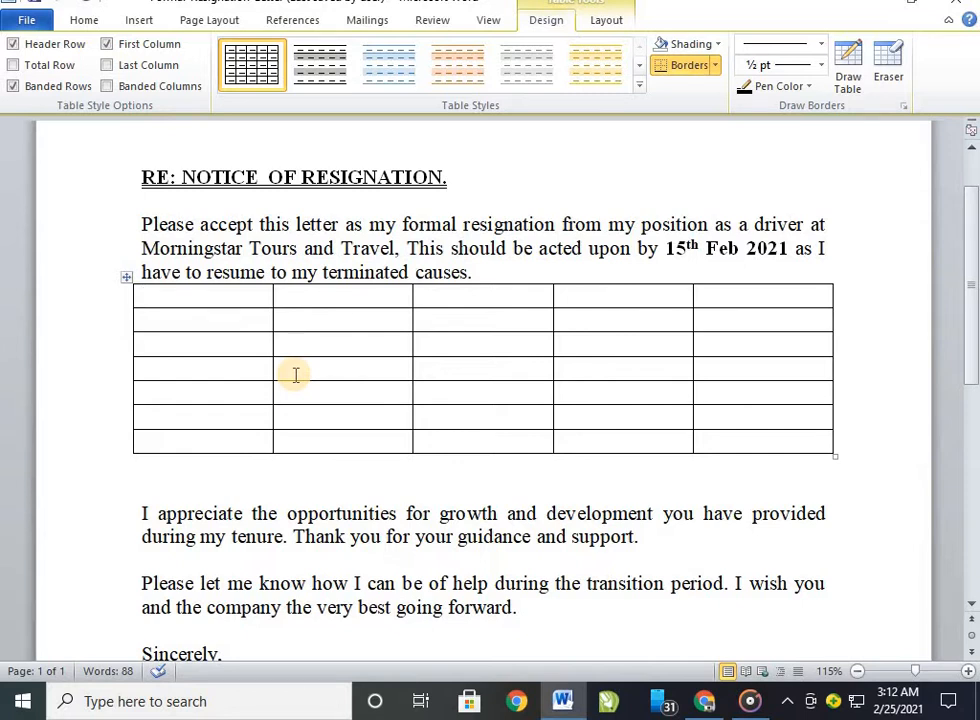
key(ctrl+z)
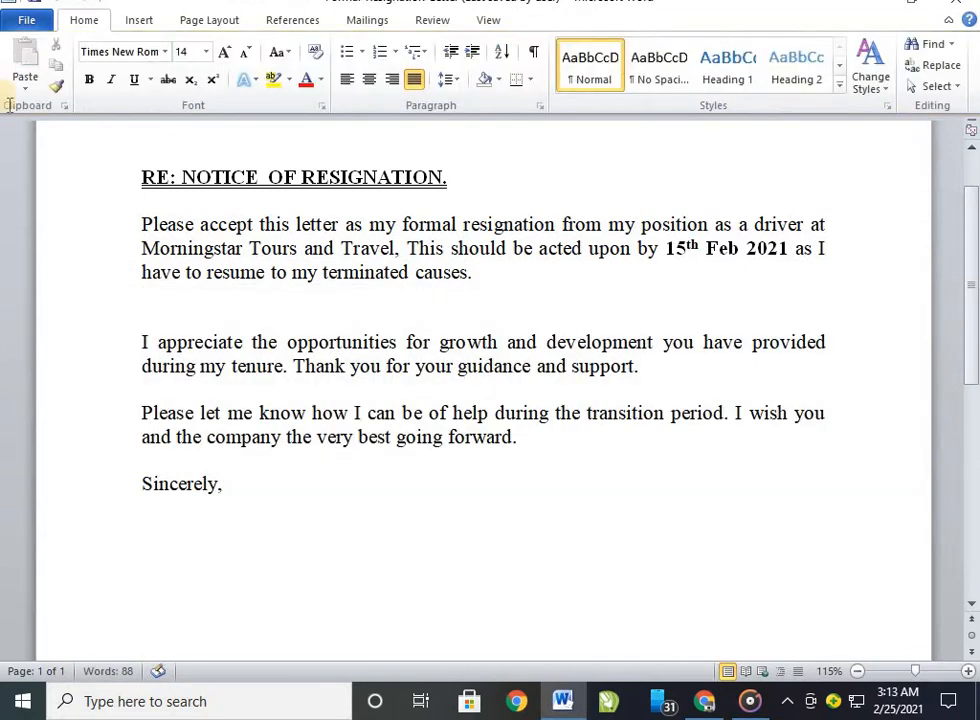
Try drawing a small table by hand below the first paragraph, undo it and leave table-drawing mode.
click(139, 20)
click(122, 78)
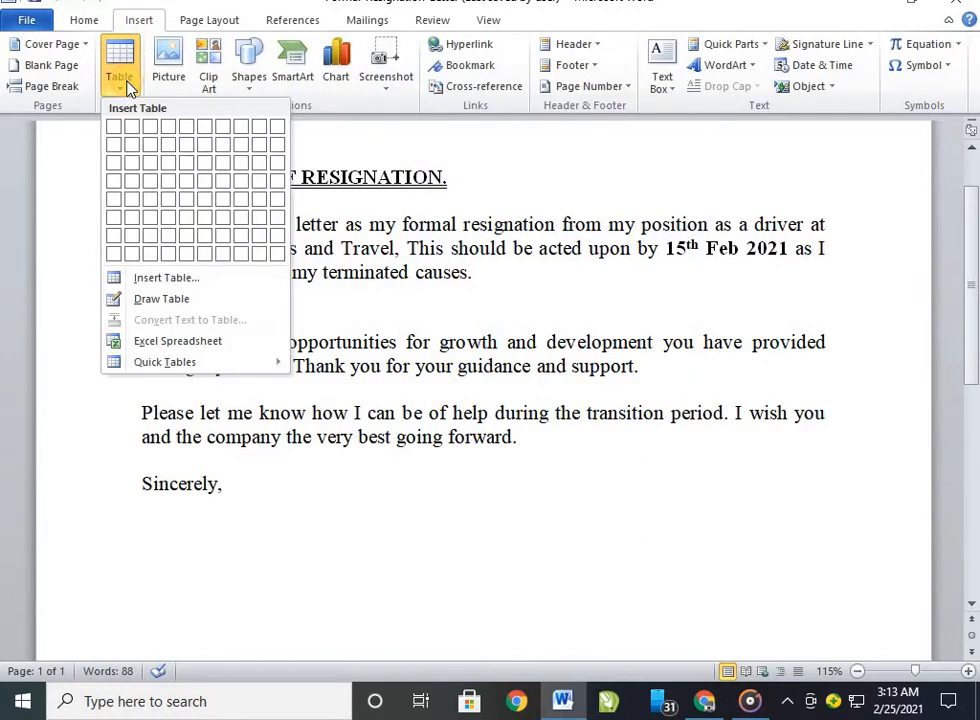
click(141, 299)
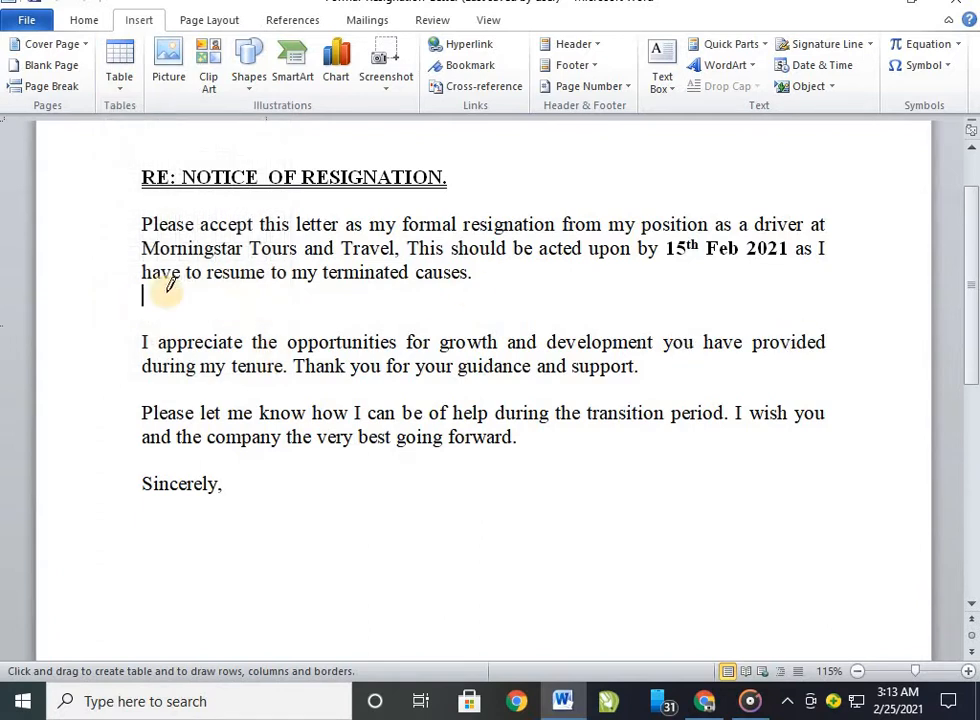
mouse_move(201, 311)
mouse_down()
mouse_move(271, 313)
mouse_move(322, 295)
mouse_move(407, 320)
mouse_move(398, 306)
mouse_up()
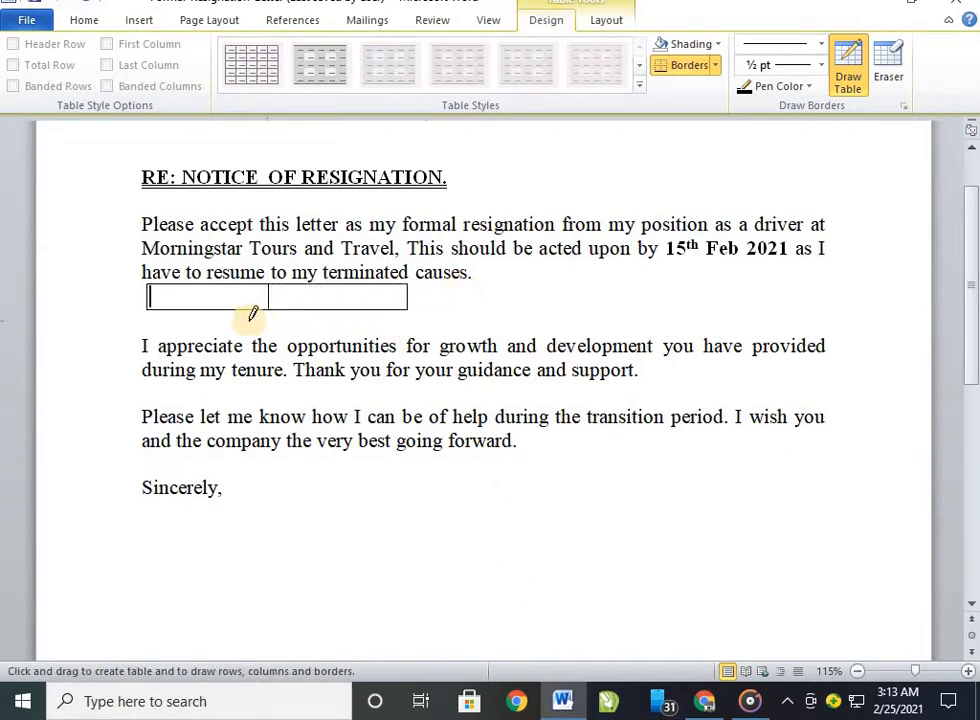
mouse_move(150, 301)
mouse_down()
mouse_move(201, 343)
mouse_move(278, 330)
mouse_move(272, 336)
mouse_up()
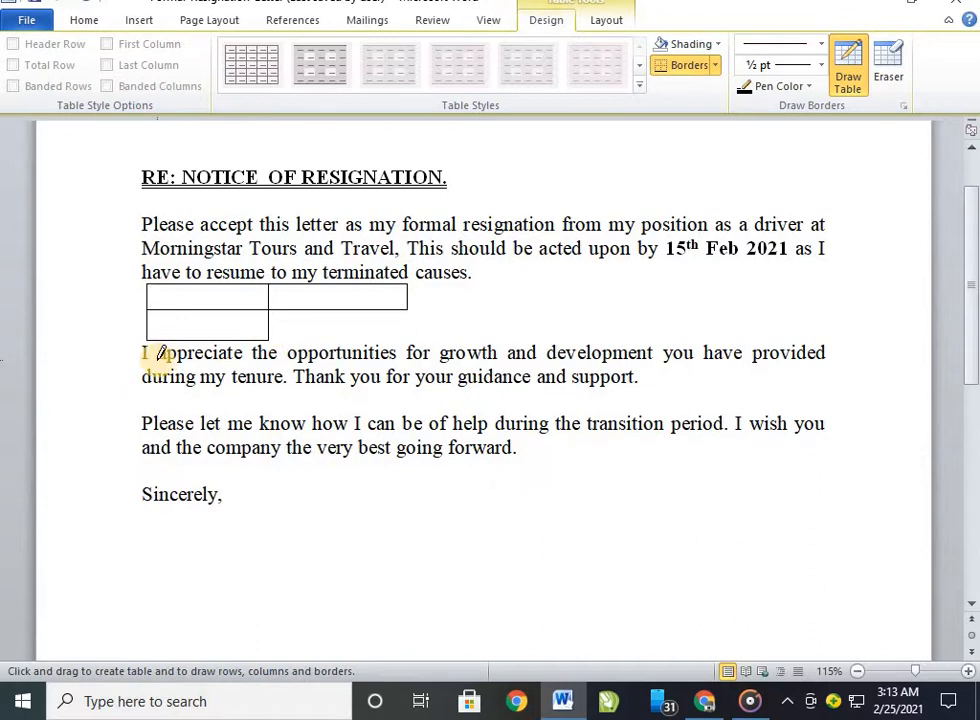
key(ctrl+z)
key(ctrl+z)
key(ctrl+z)
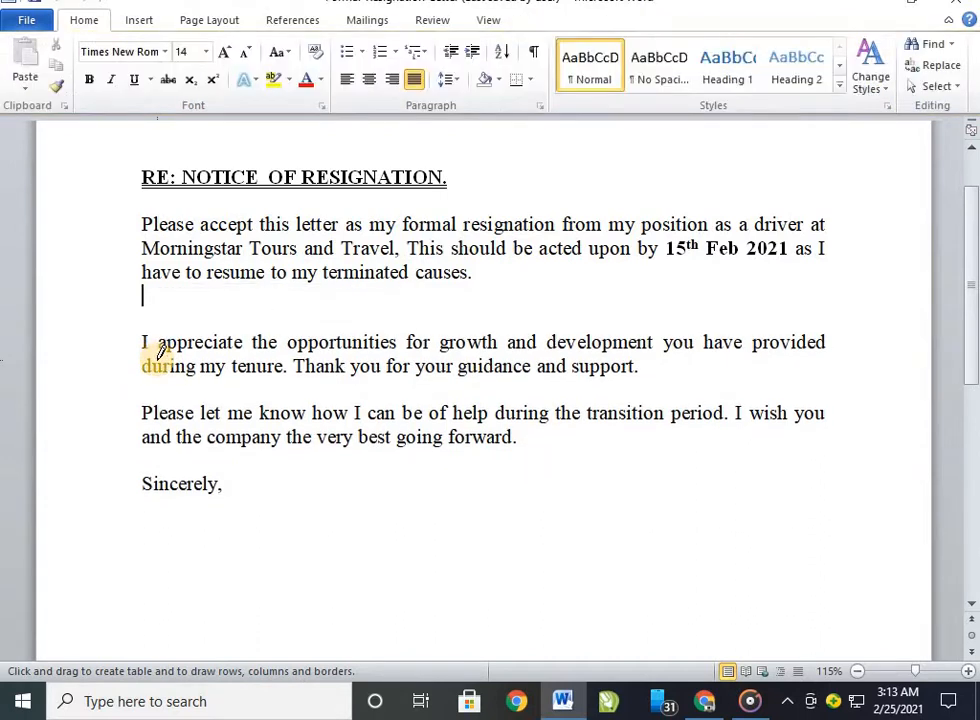
click(138, 22)
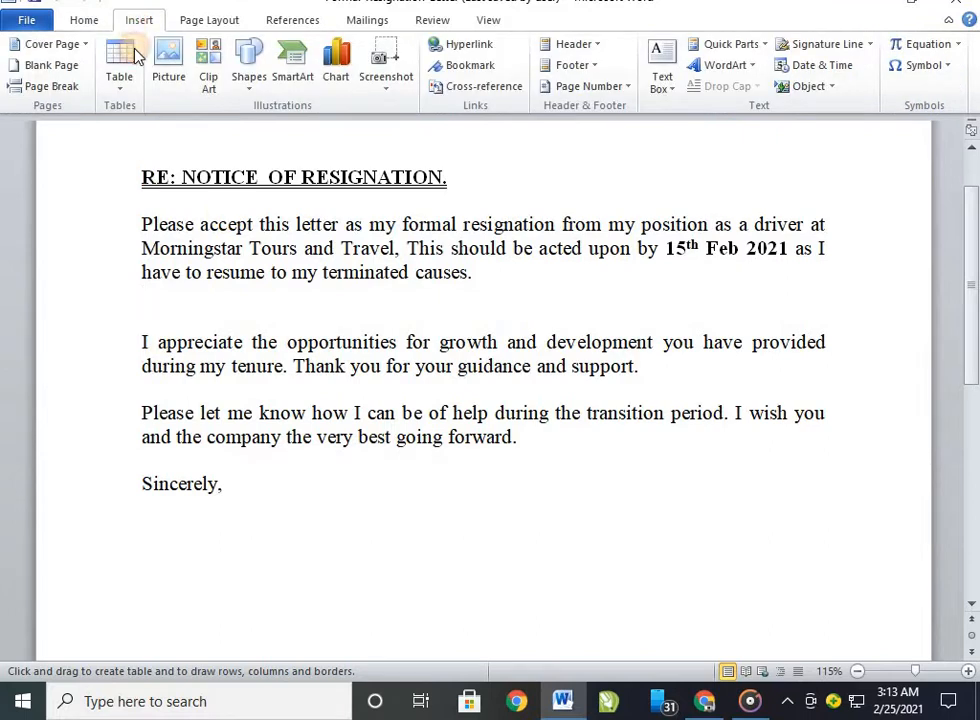
click(108, 88)
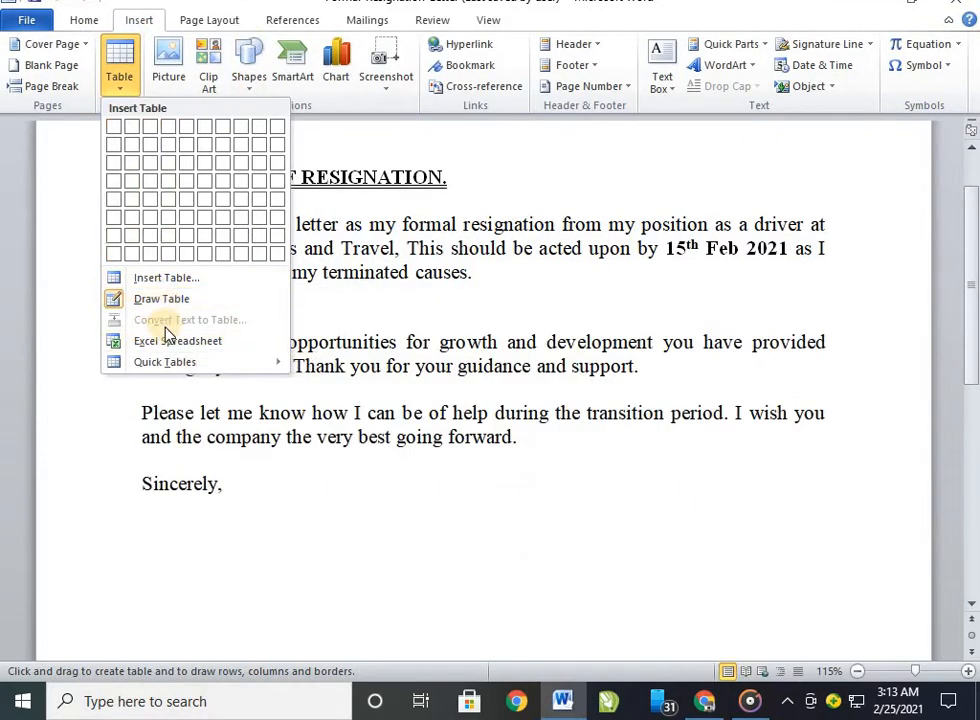
click(166, 302)
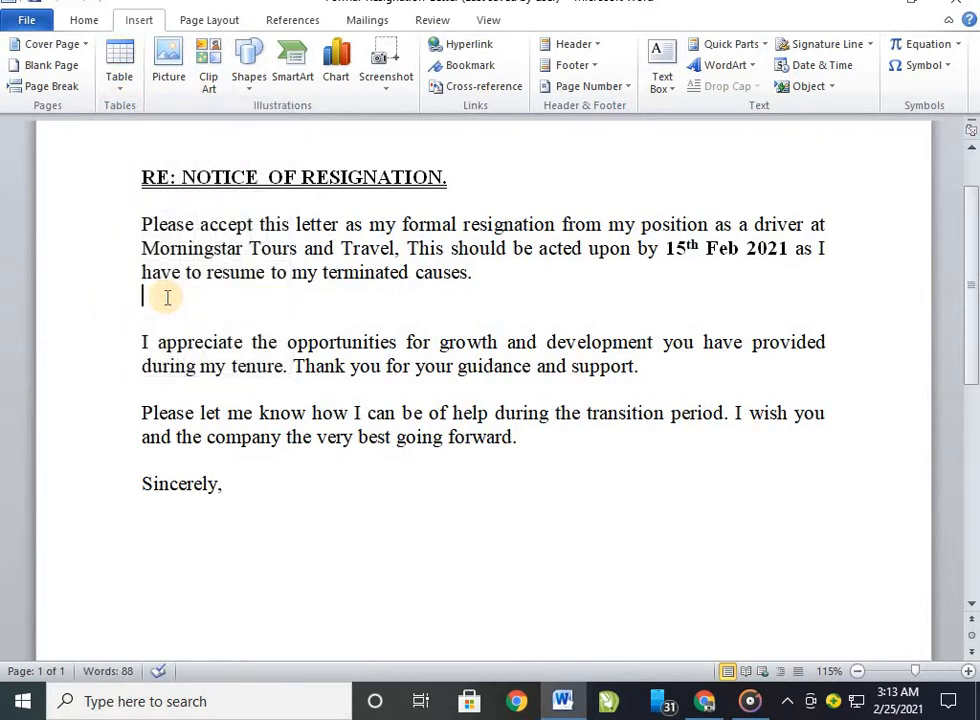
Insert a table with 3 columns and 20 rows on the empty line below the first paragraph.
click(116, 86)
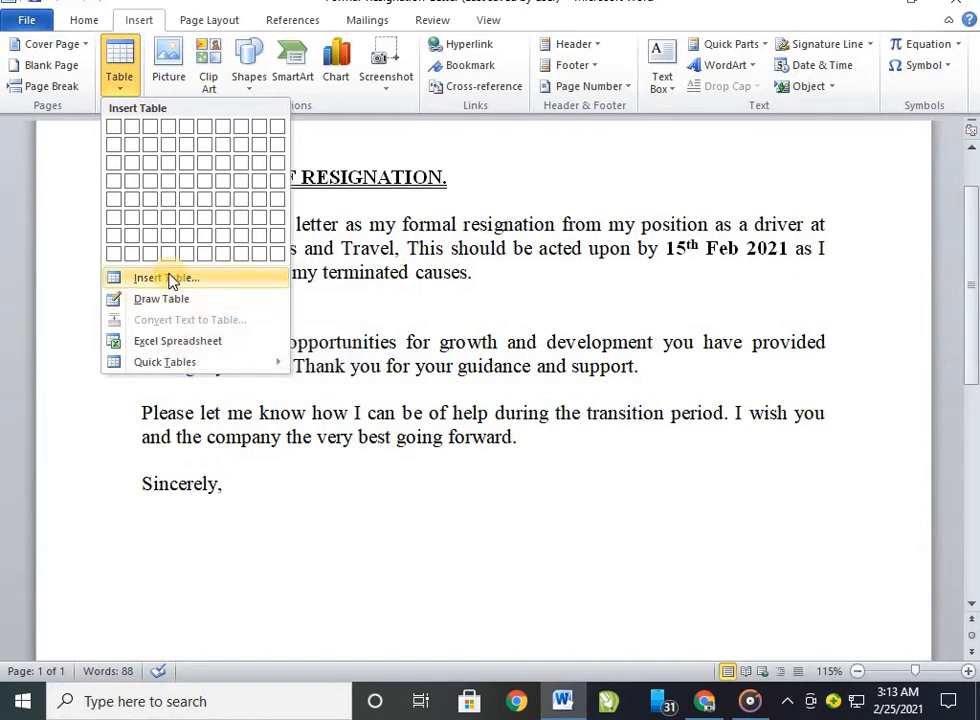
click(167, 279)
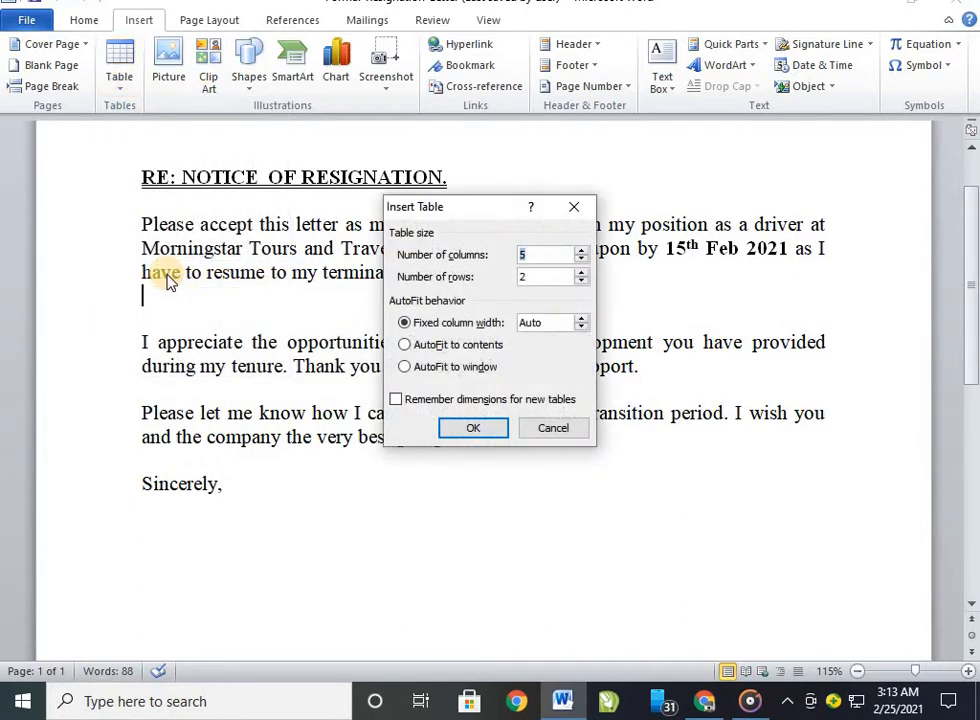
key(Down)
key(Down)
click(529, 275)
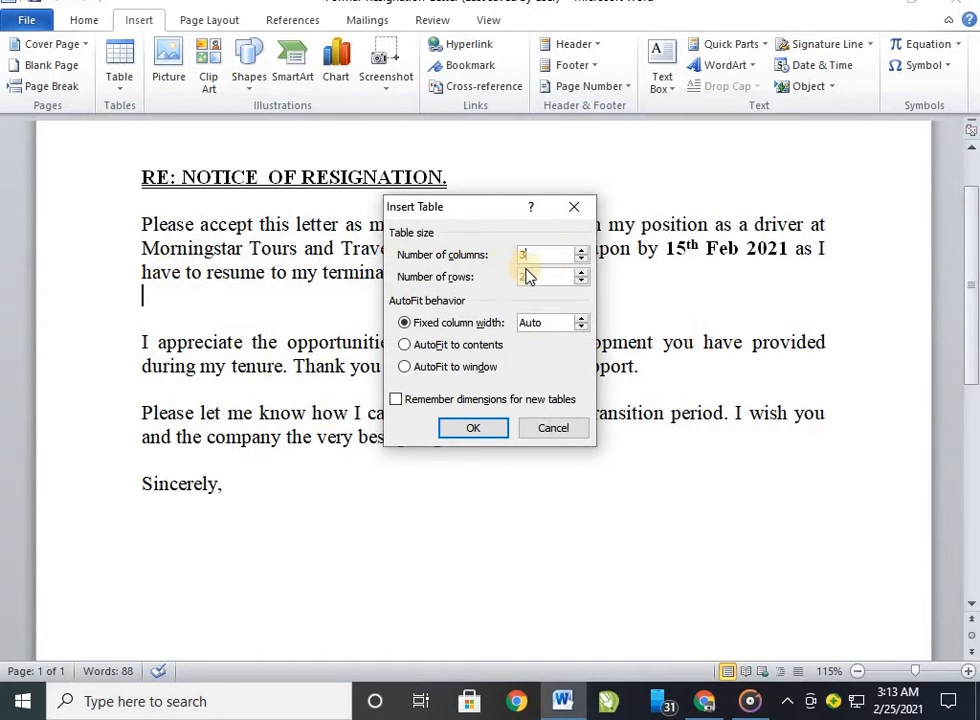
click(691, 323)
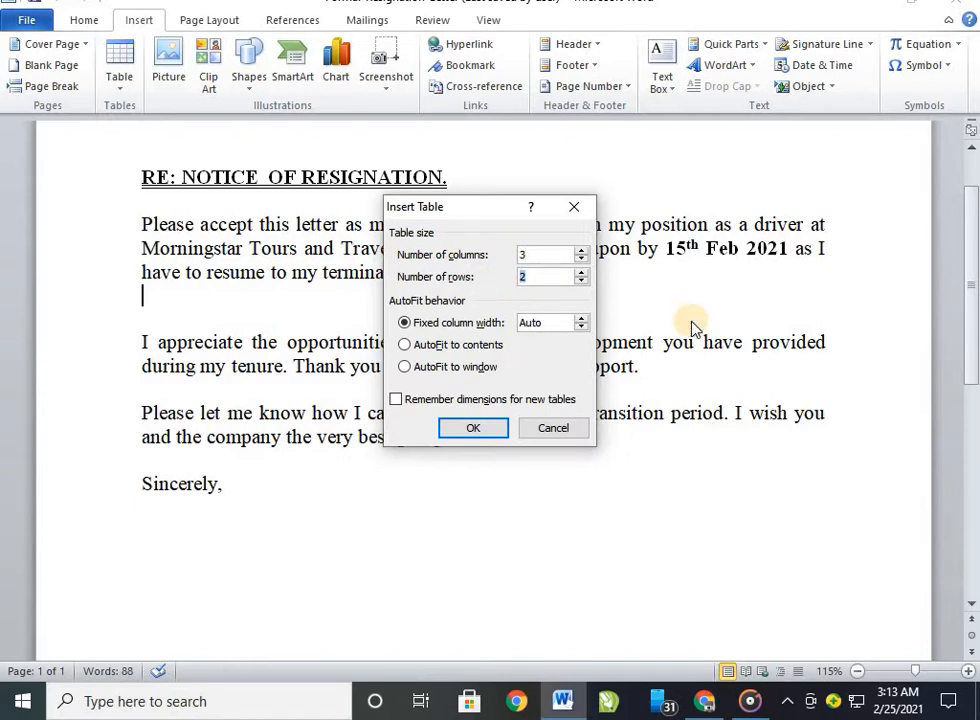
text(20)
key(Return)
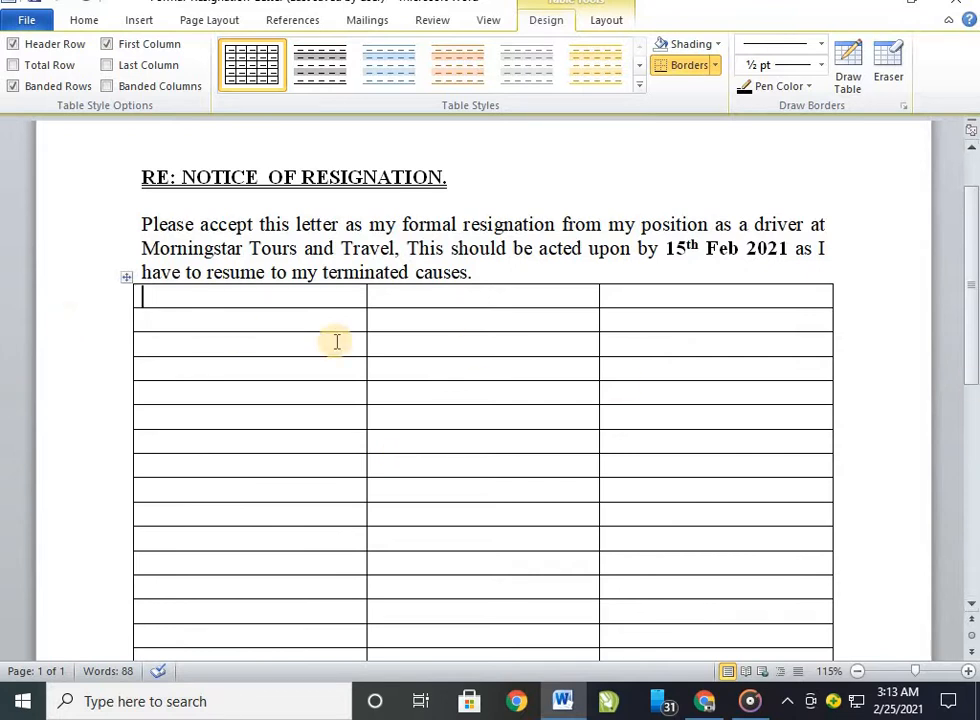
scroll(337, 342, down, 1)
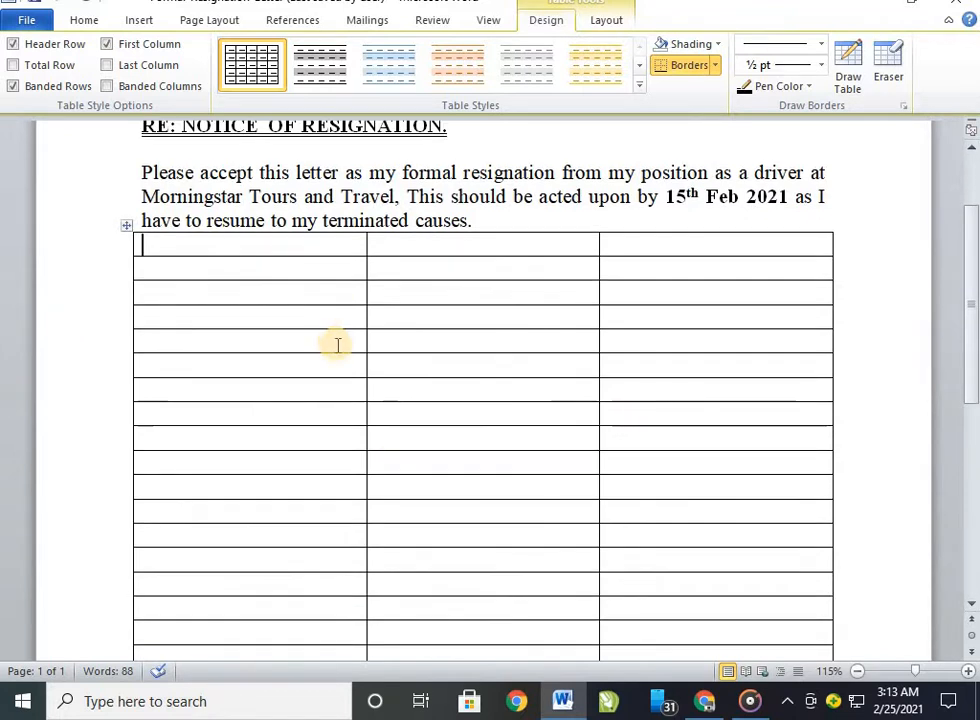
scroll(337, 343, up, 3)
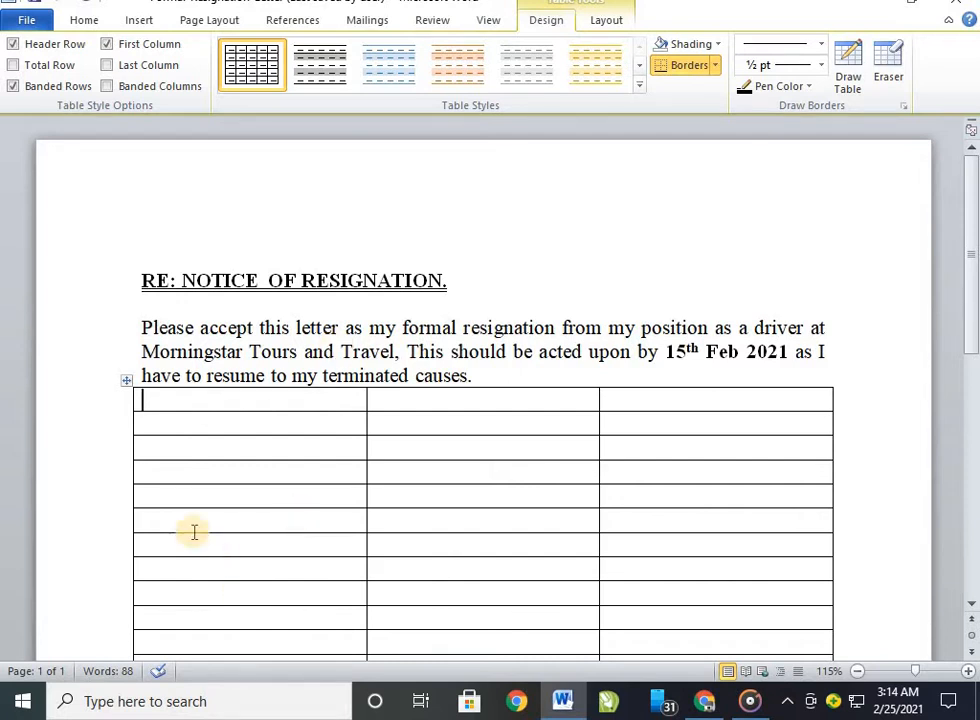
Apply the grey light-shading style to the whole table and fill its first row with Gvchgsbxdsasfa, Vbjhhcdscvdscs and bsducsacb.
click(129, 382)
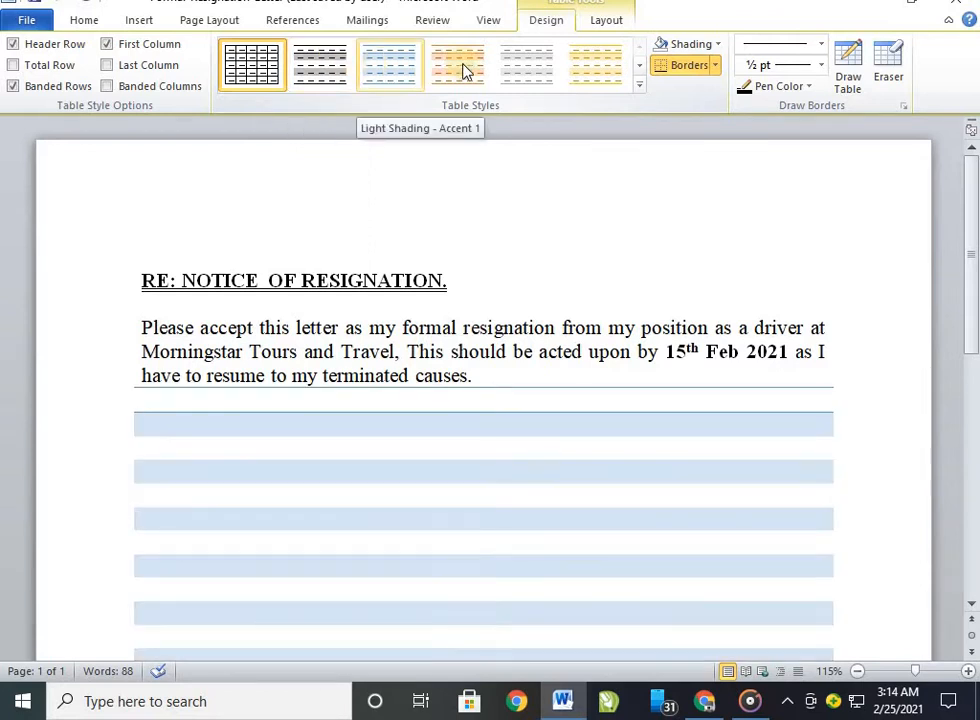
click(527, 62)
click(179, 400)
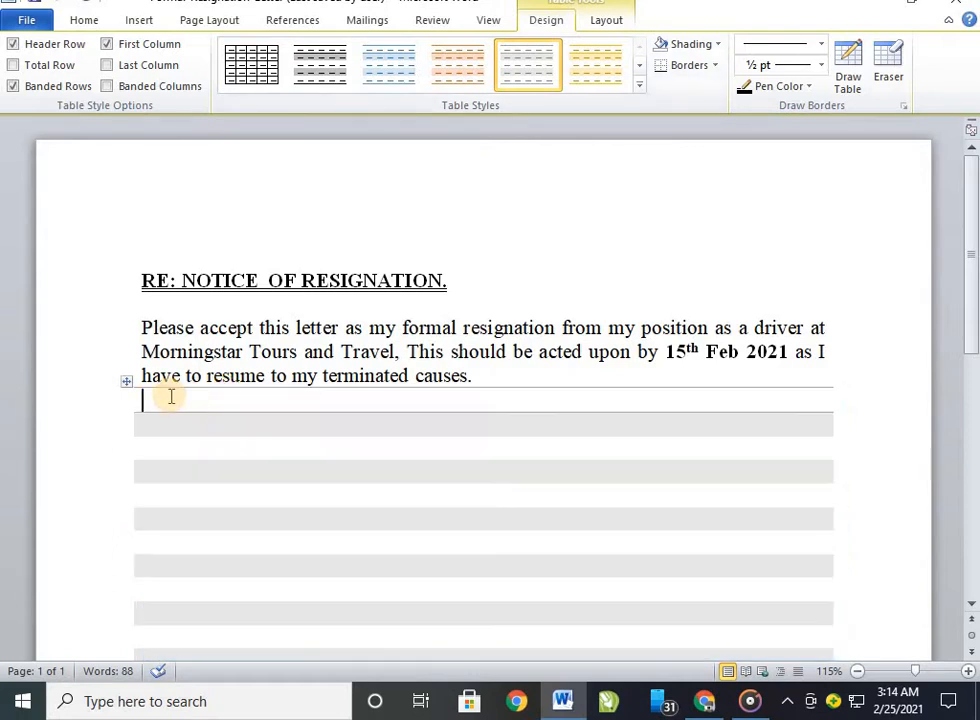
text(Gvchgsbxdsasfa)
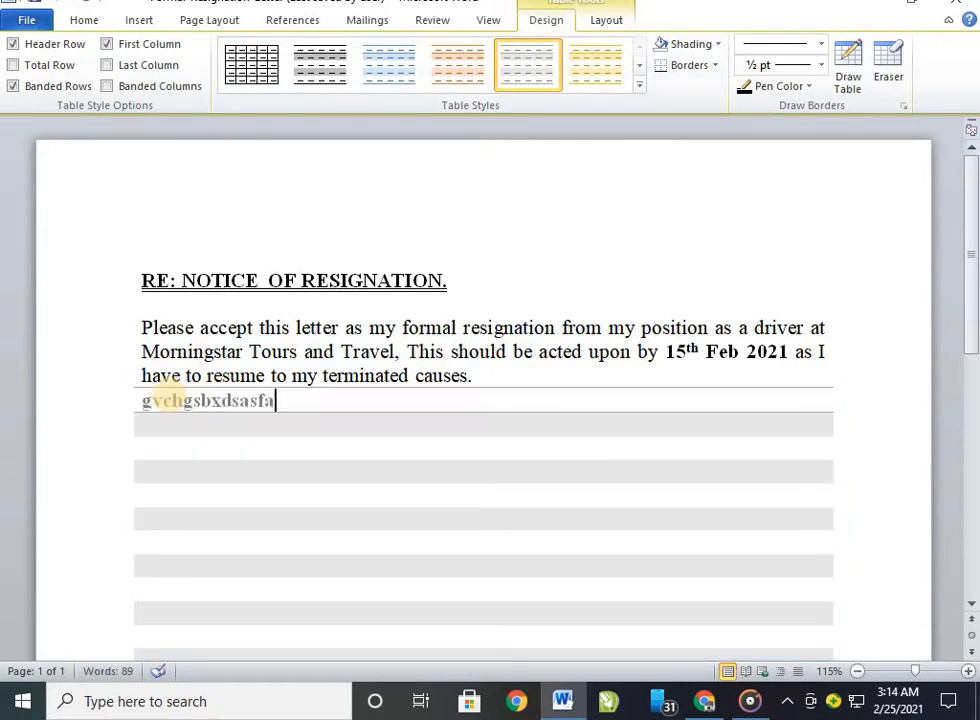
key(Tab)
text(vbjhhcdscvdscs)
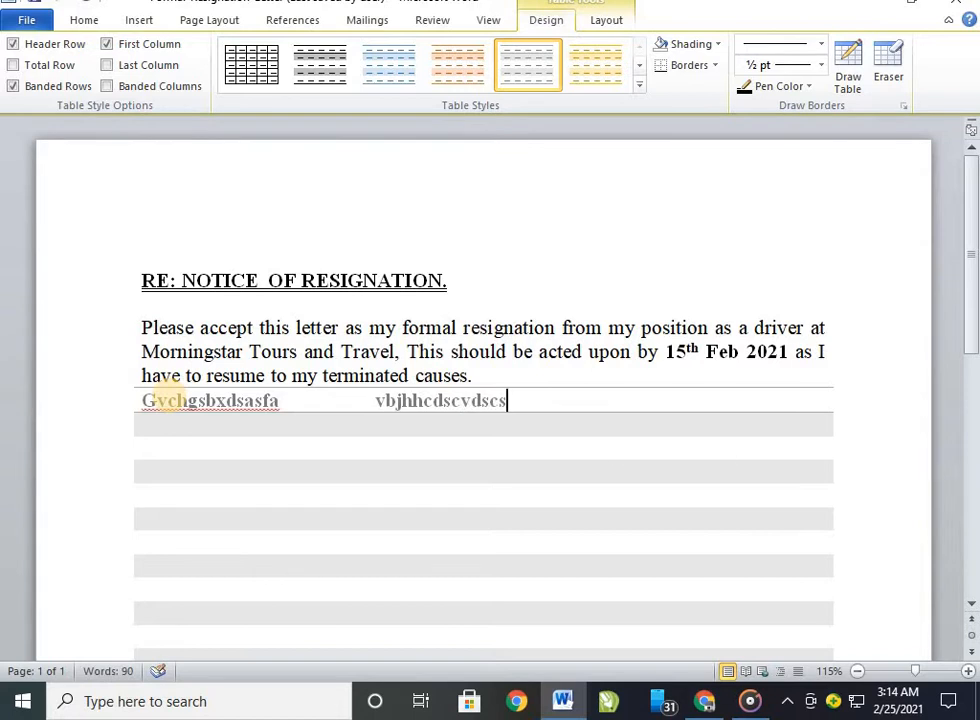
key(Tab)
text(bsducsacb)
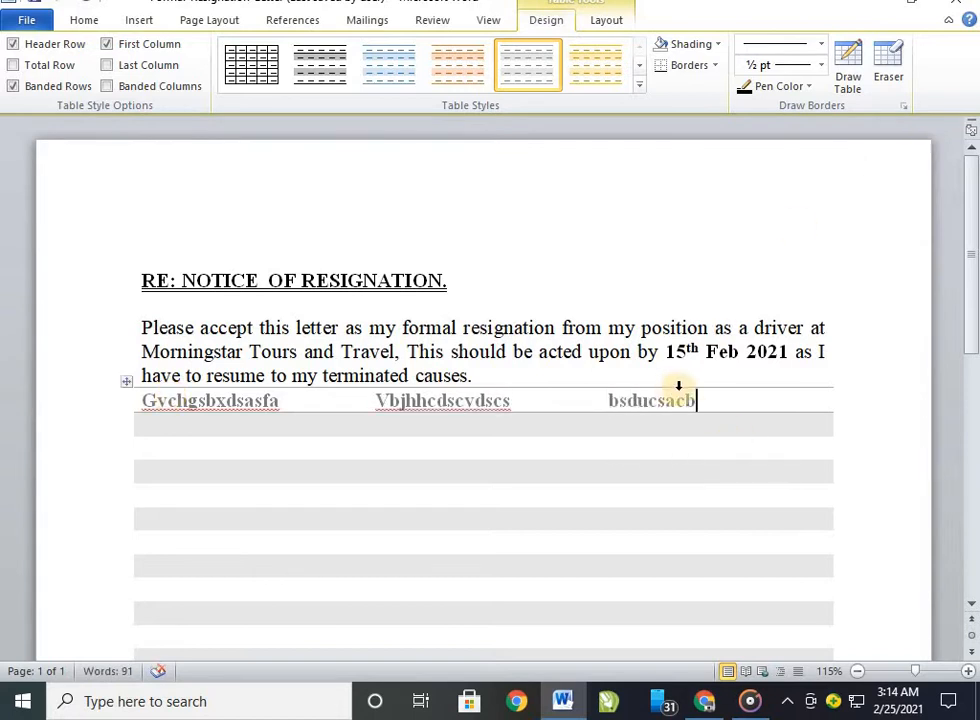
Clear the sample text from all three cells of the table's first row.
drag(691, 399, 160, 380)
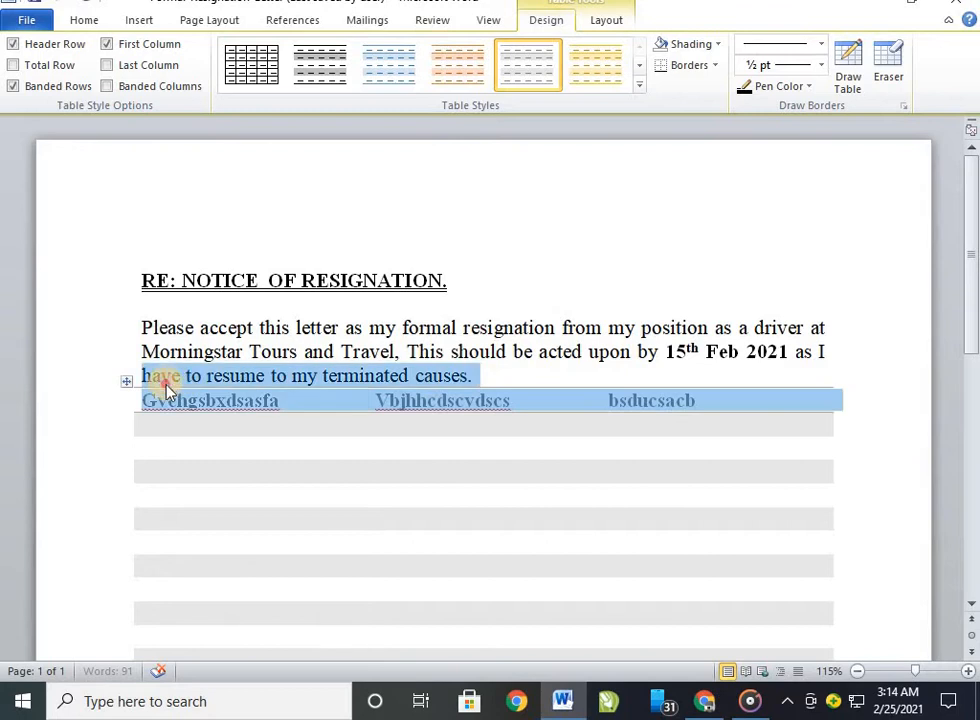
click(680, 435)
drag(695, 399, 96, 405)
key(Delete)
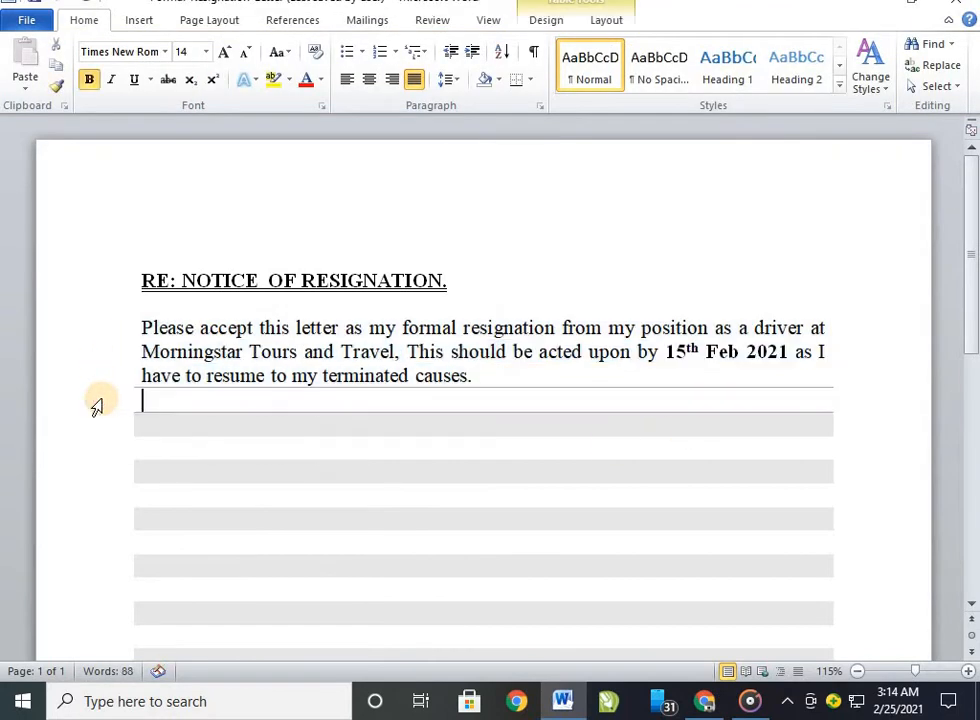
Undo the sample text edits and the grey table style.
click(387, 520)
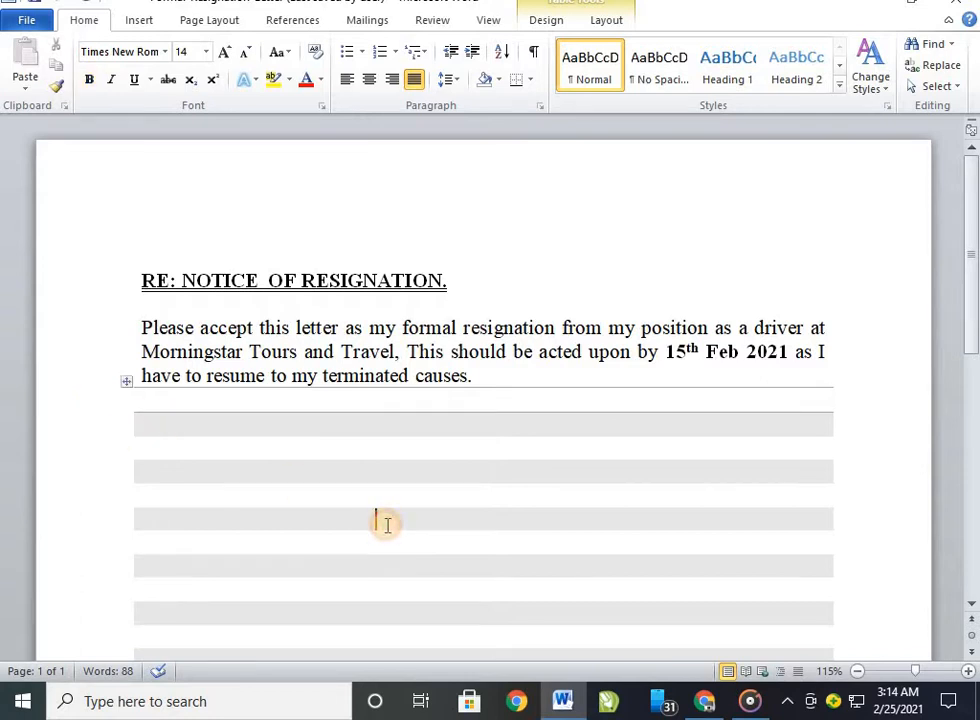
scroll(387, 525, down, 4)
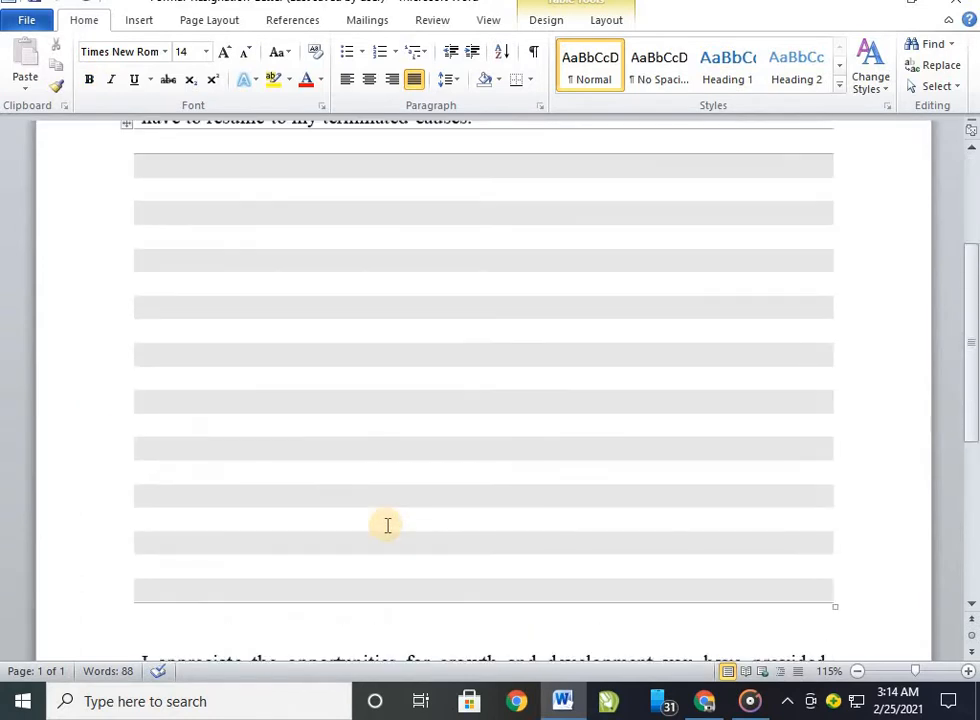
scroll(387, 525, up, 4)
key(ctrl+z)
key(ctrl+z)
key(ctrl+z)
key(ctrl+z)
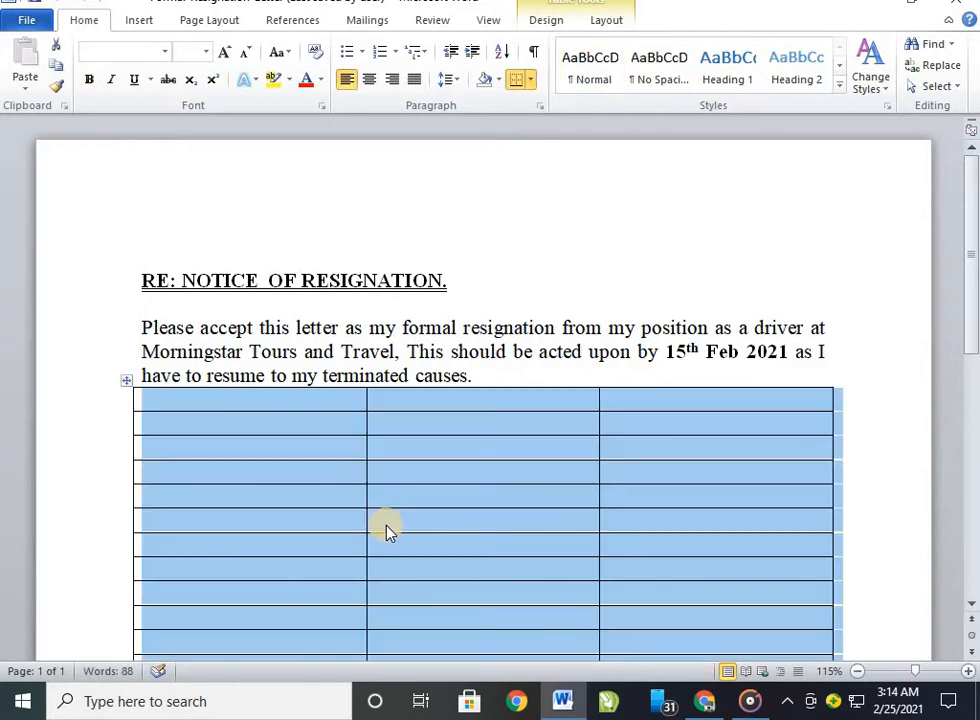
Try inserting a new column to the left of the table's first column and undo the insertion.
click(618, 22)
click(435, 456)
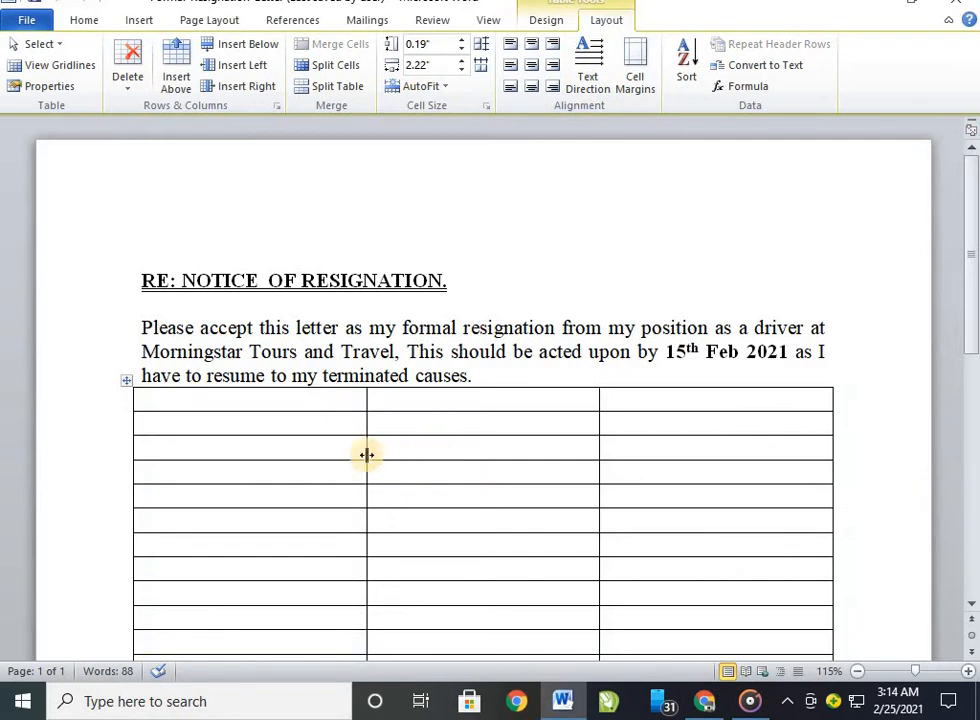
click(178, 403)
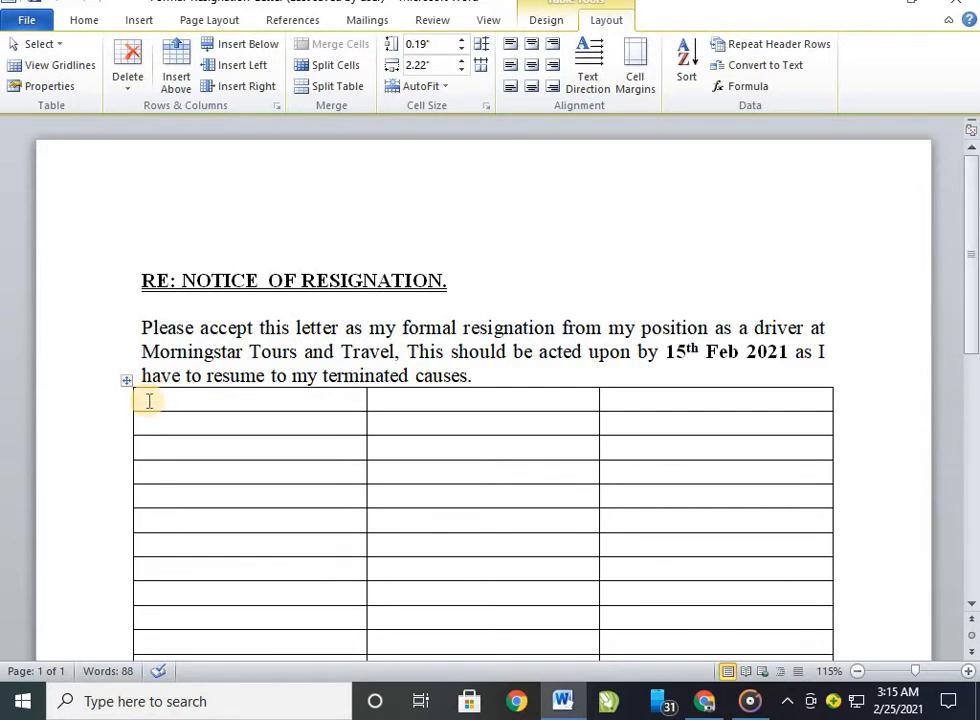
right_click(146, 399)
key(Escape)
right_click(148, 401)
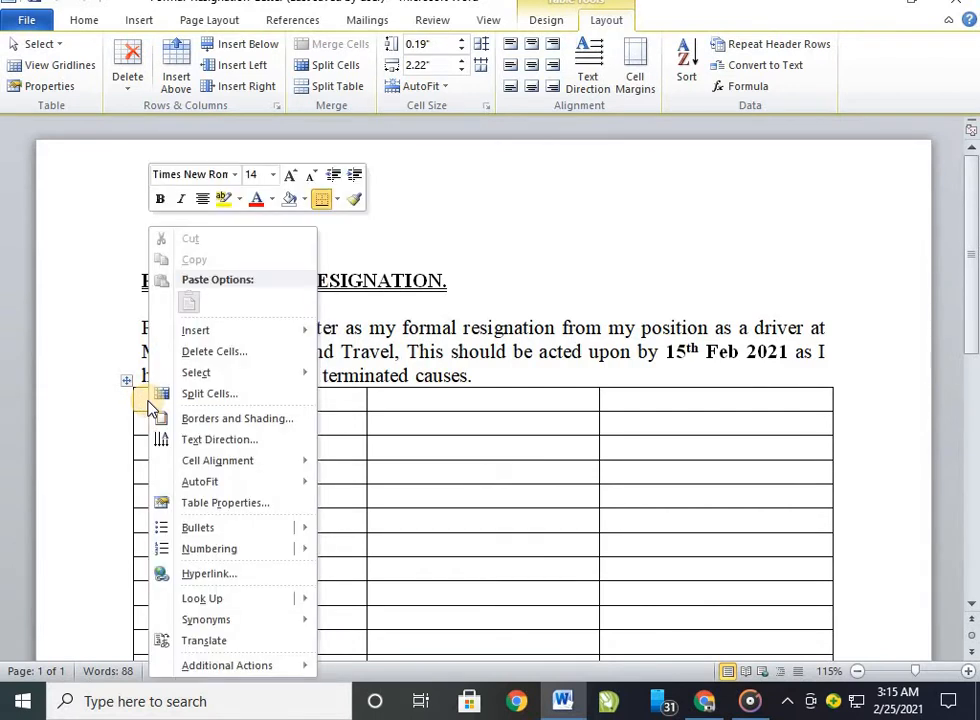
mouse_move(240, 337)
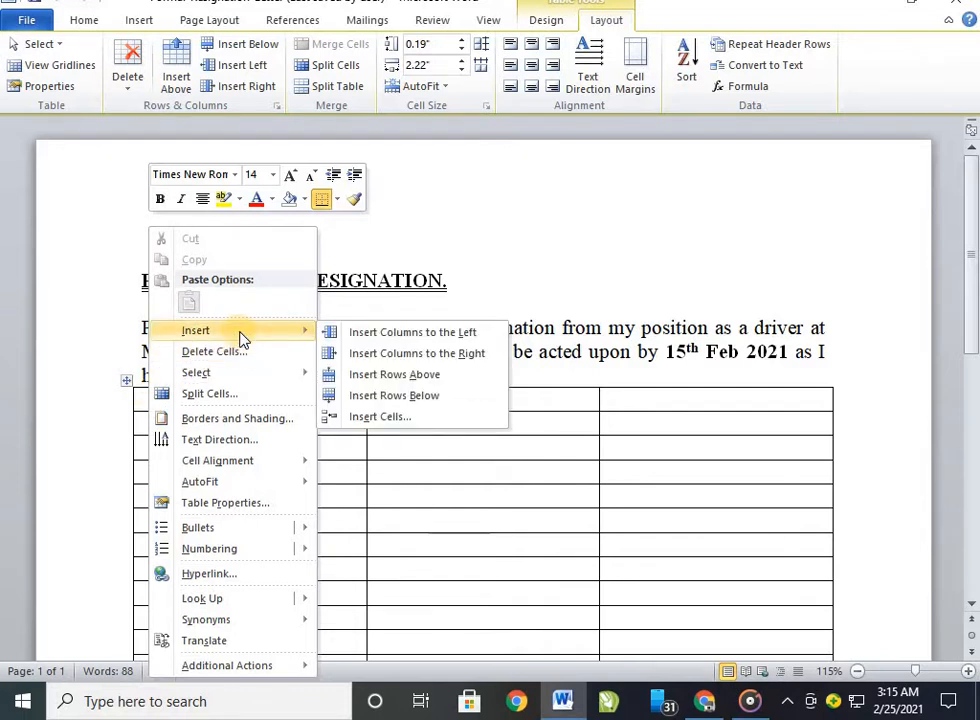
click(424, 333)
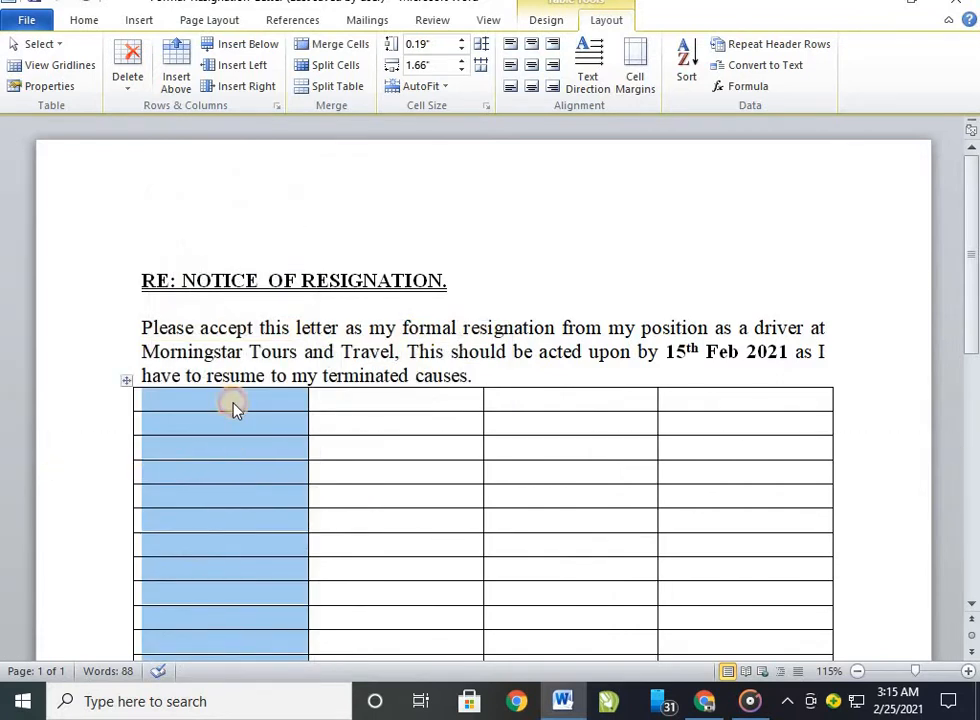
click(232, 405)
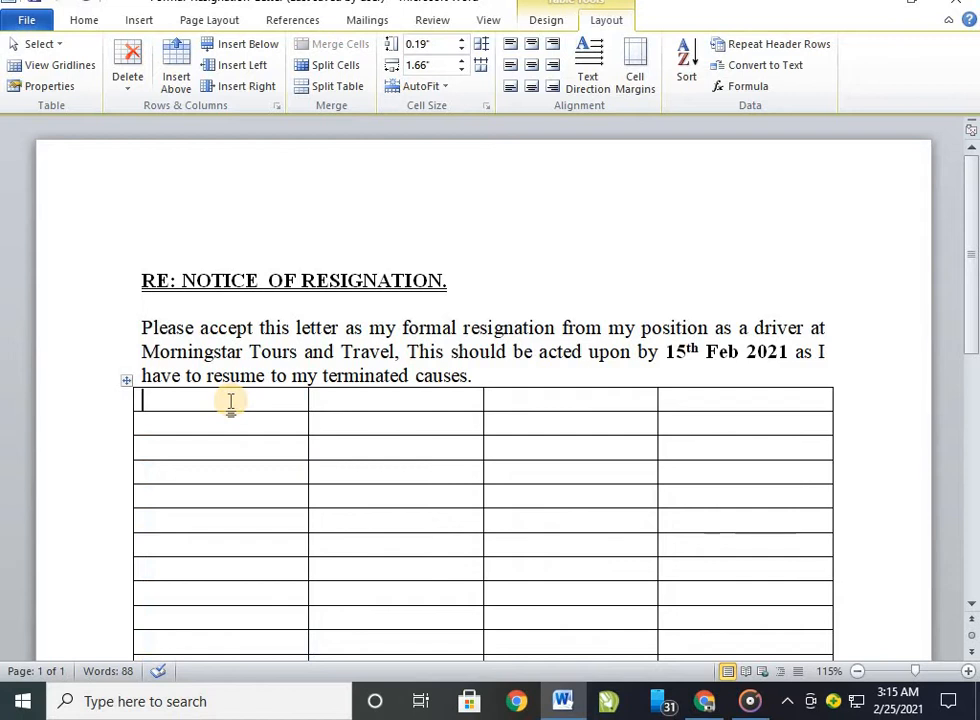
key(ctrl+z)
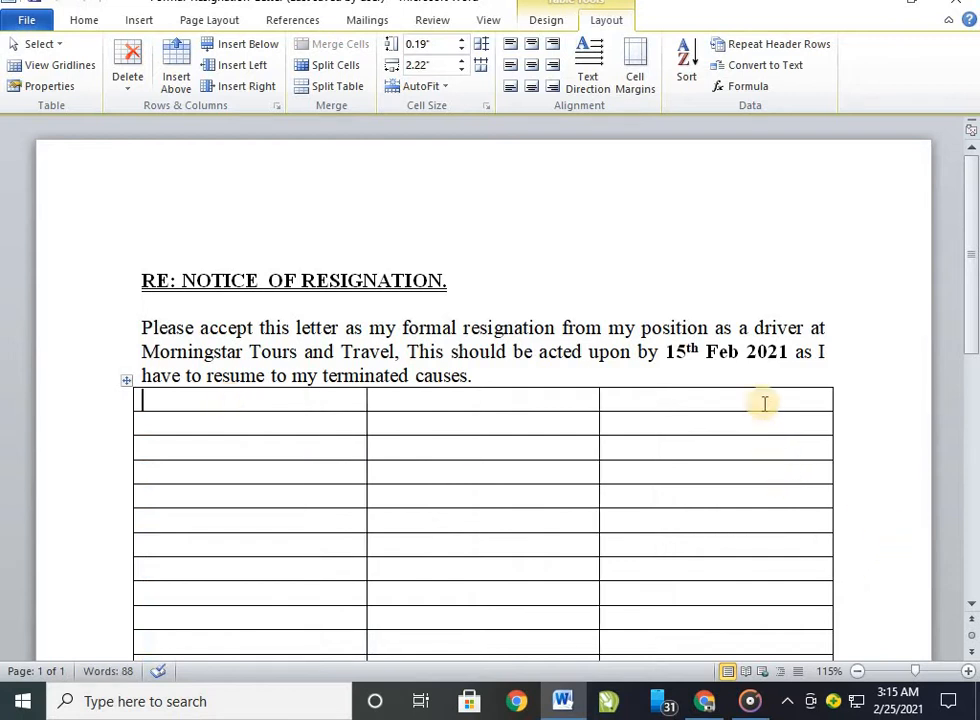
Insert a new column to the right of the table's last column.
click(762, 398)
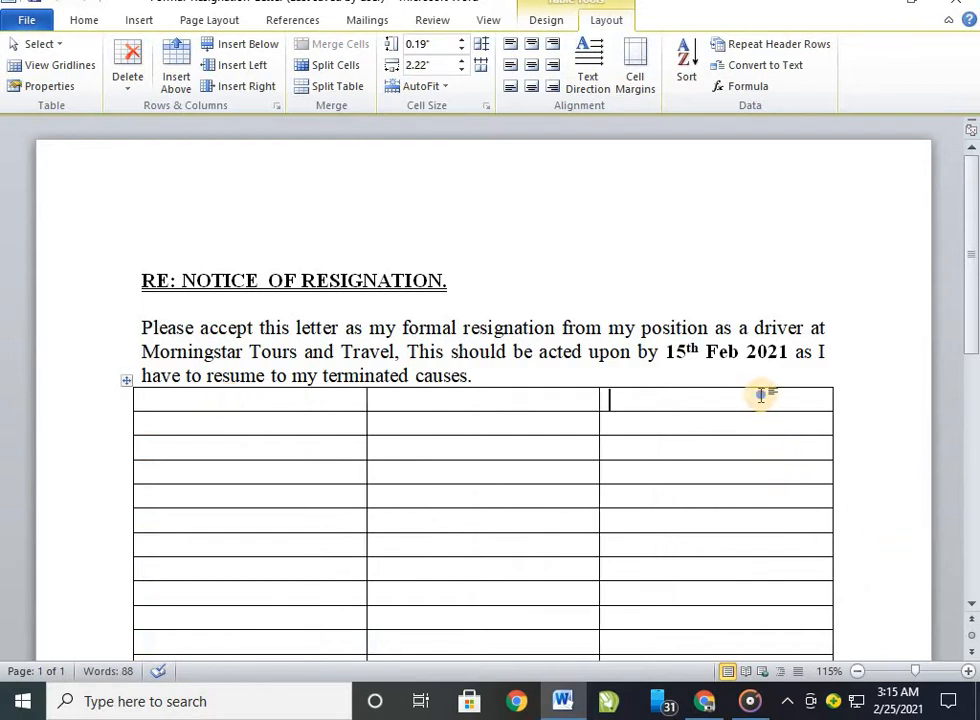
right_click(762, 397)
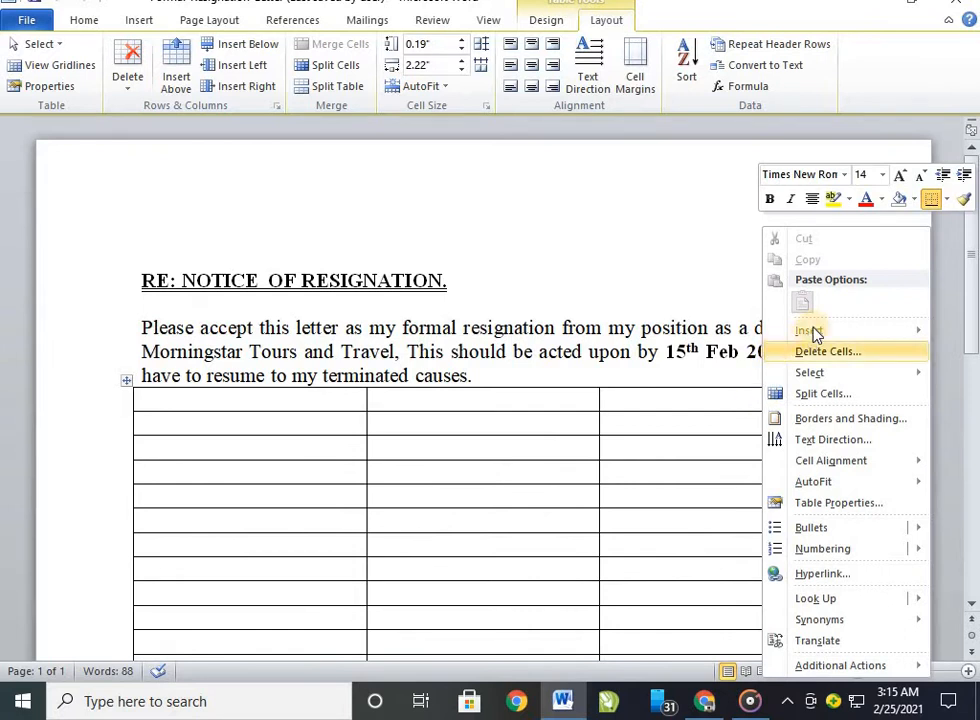
mouse_move(816, 333)
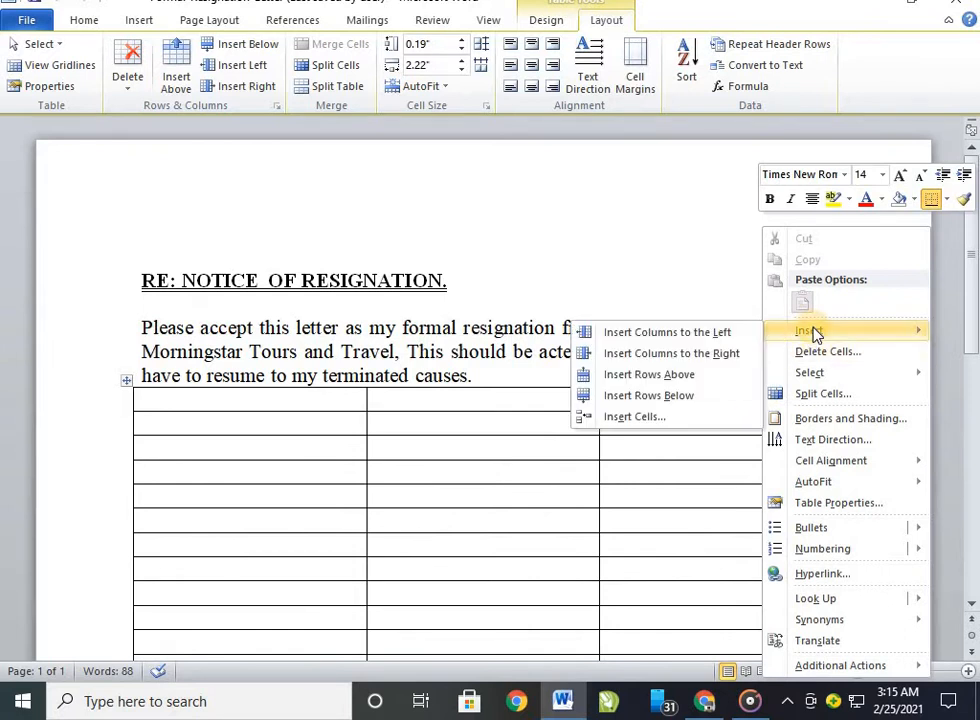
click(637, 366)
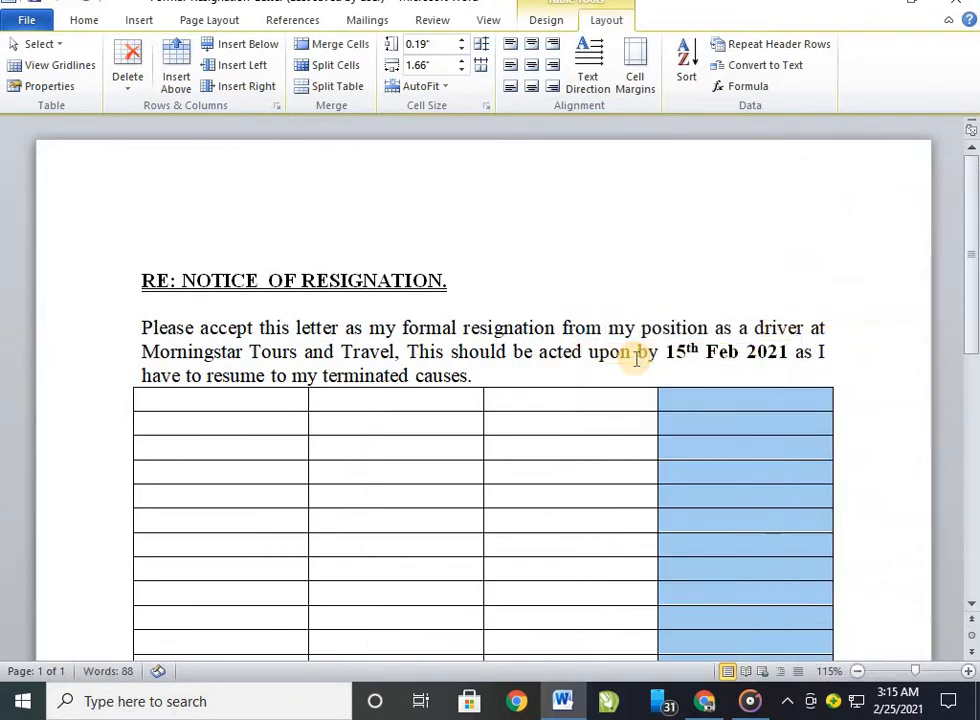
click(741, 400)
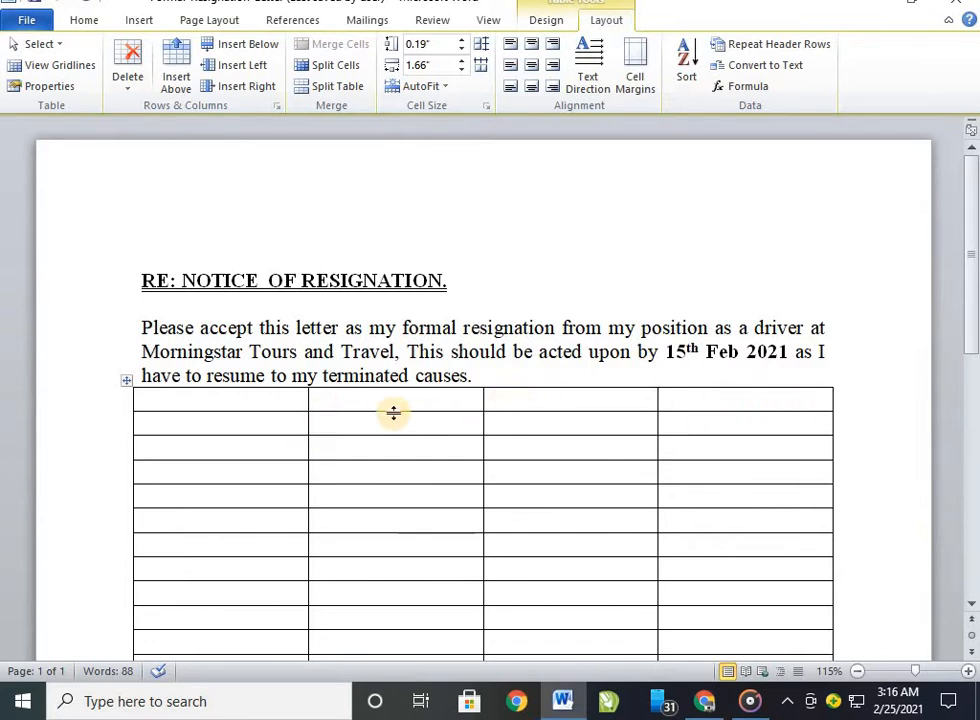
Merge the first two cells of the table's first row into one cell.
drag(380, 399, 153, 389)
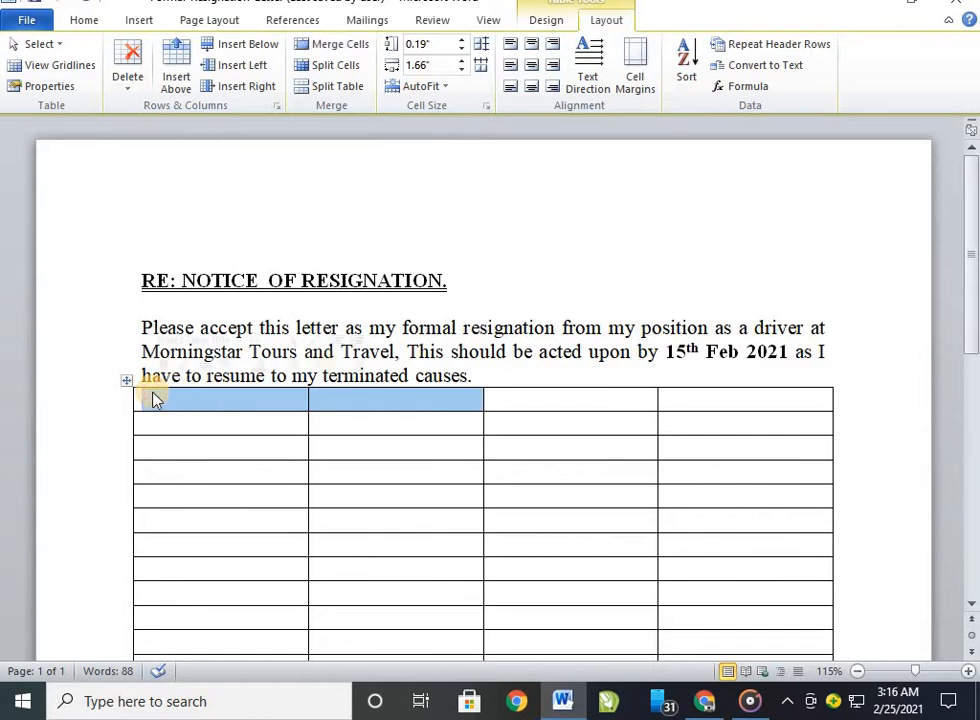
click(293, 401)
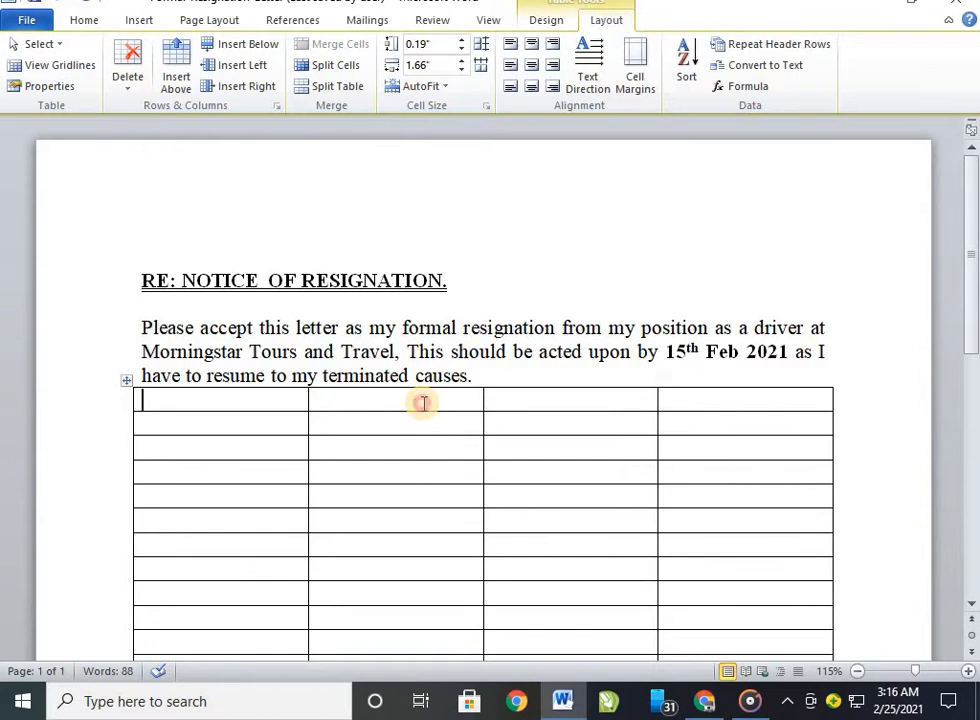
drag(422, 402, 254, 409)
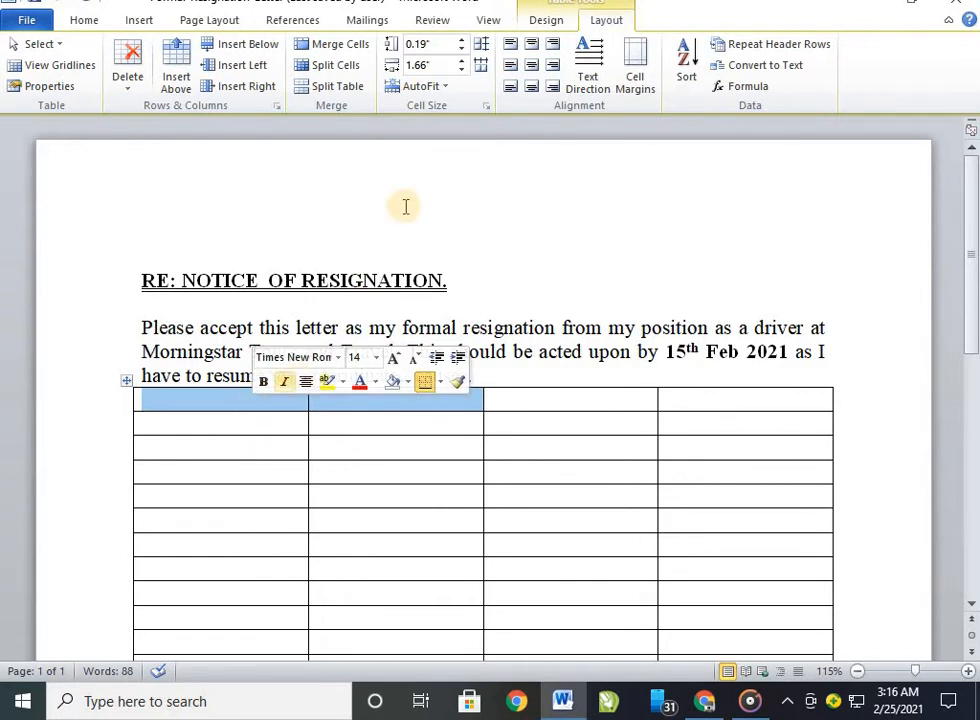
right_click(237, 410)
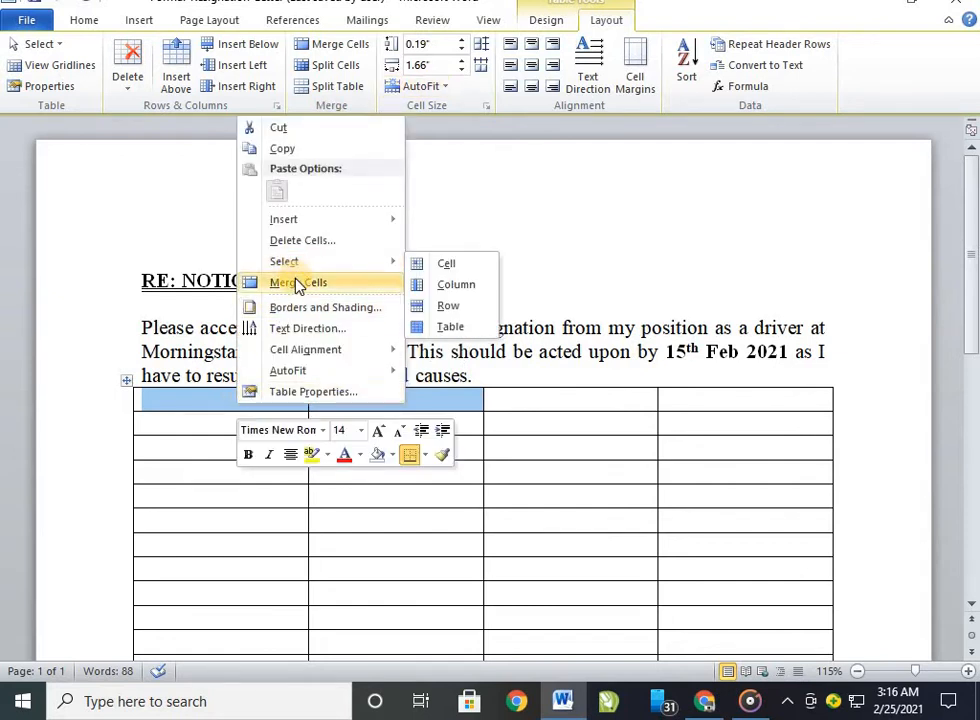
click(174, 403)
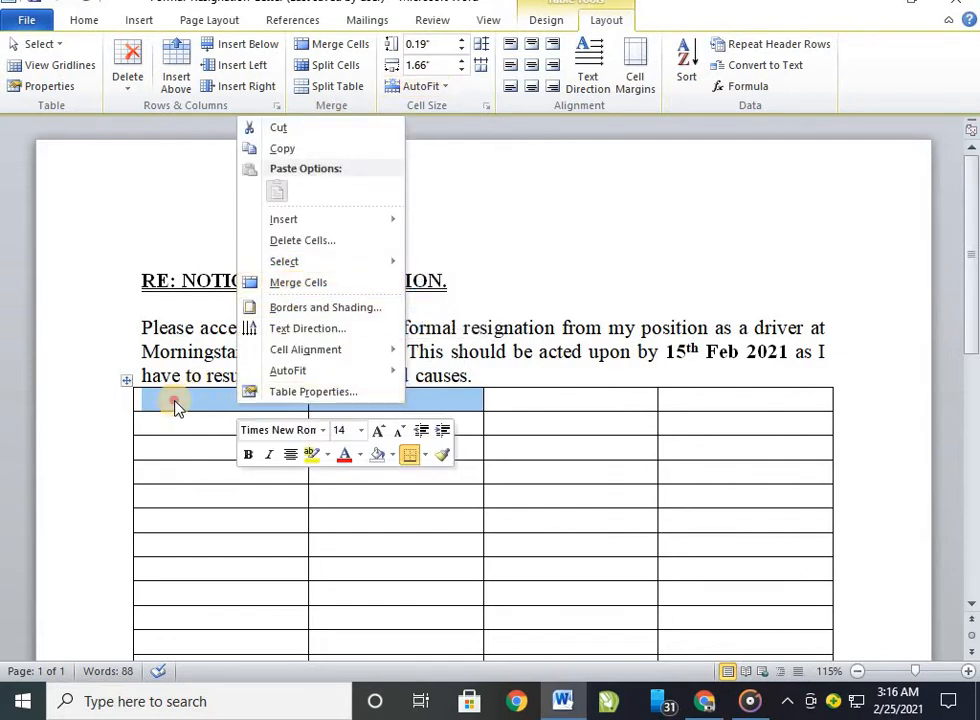
click(330, 42)
click(376, 426)
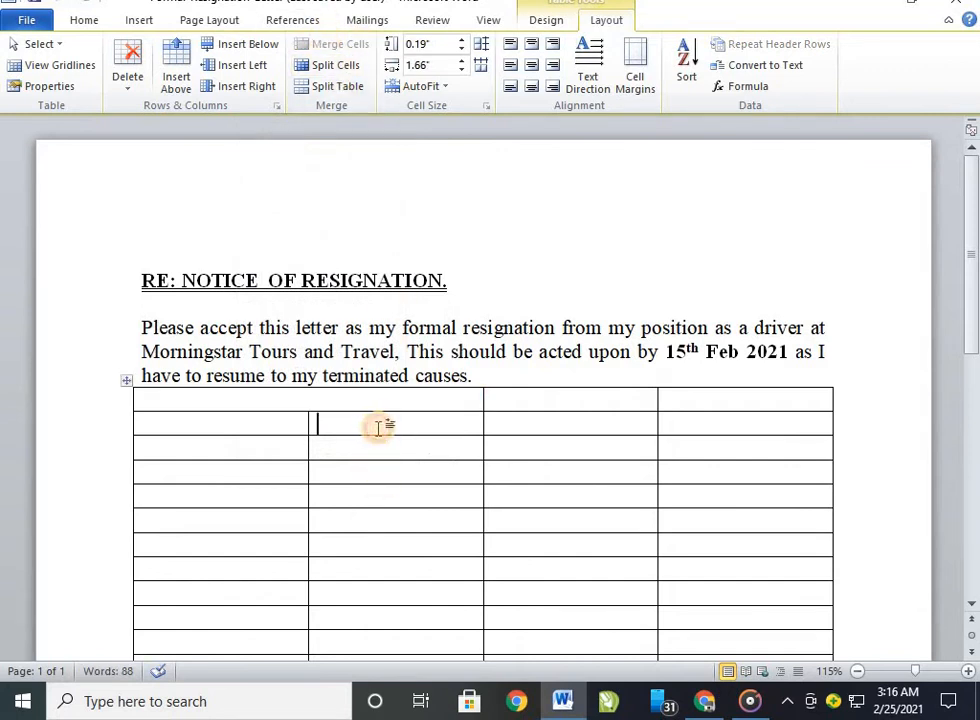
Merge the last two cells of the table's first row into one cell.
drag(759, 409, 590, 388)
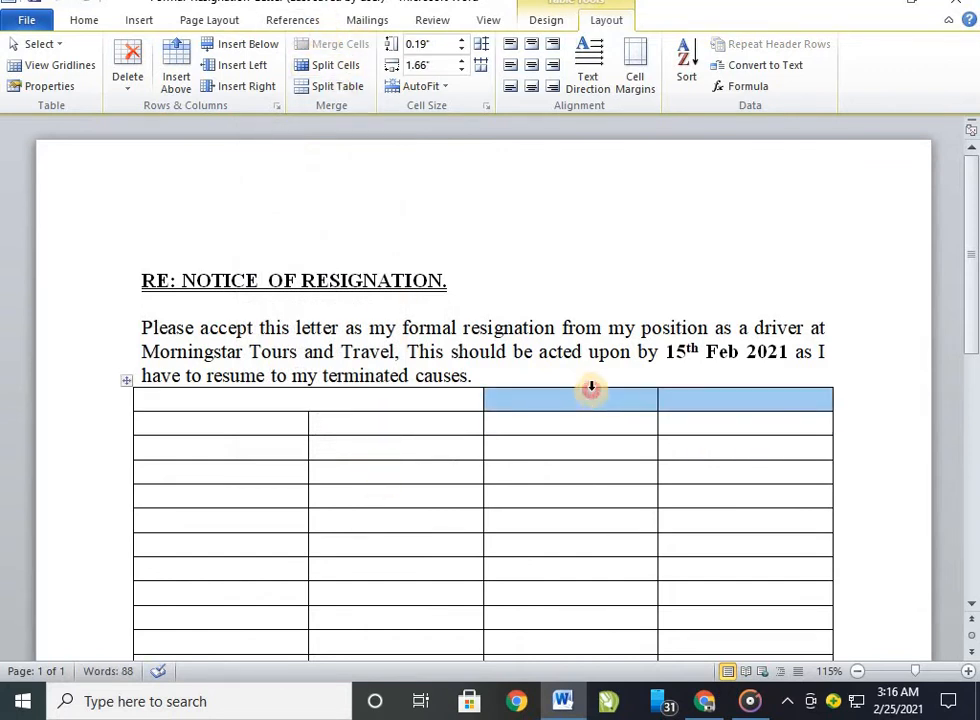
click(335, 44)
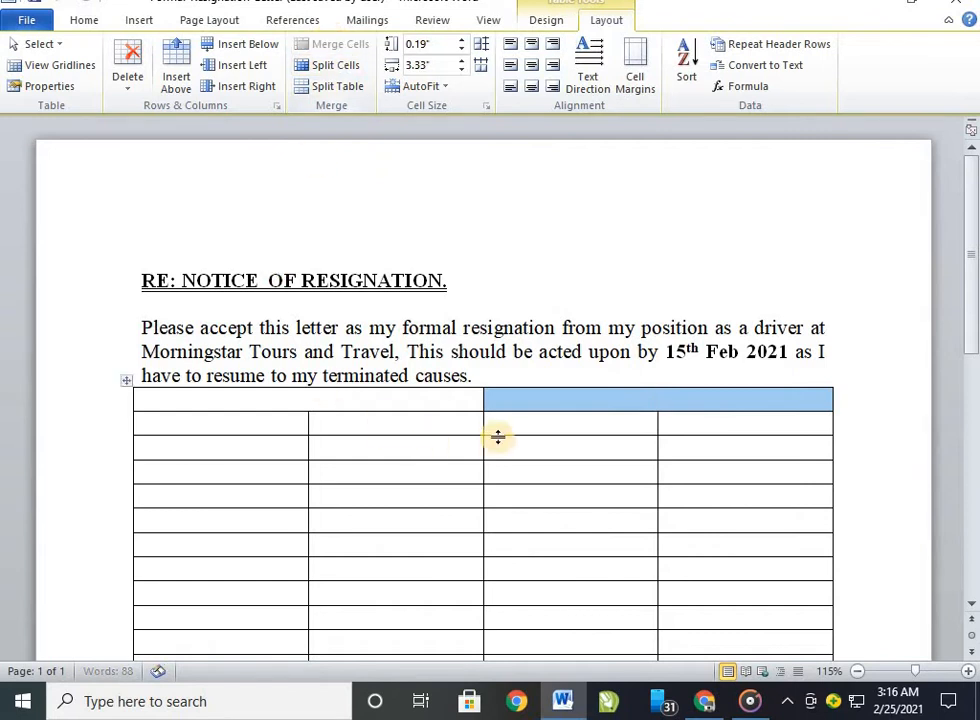
click(382, 432)
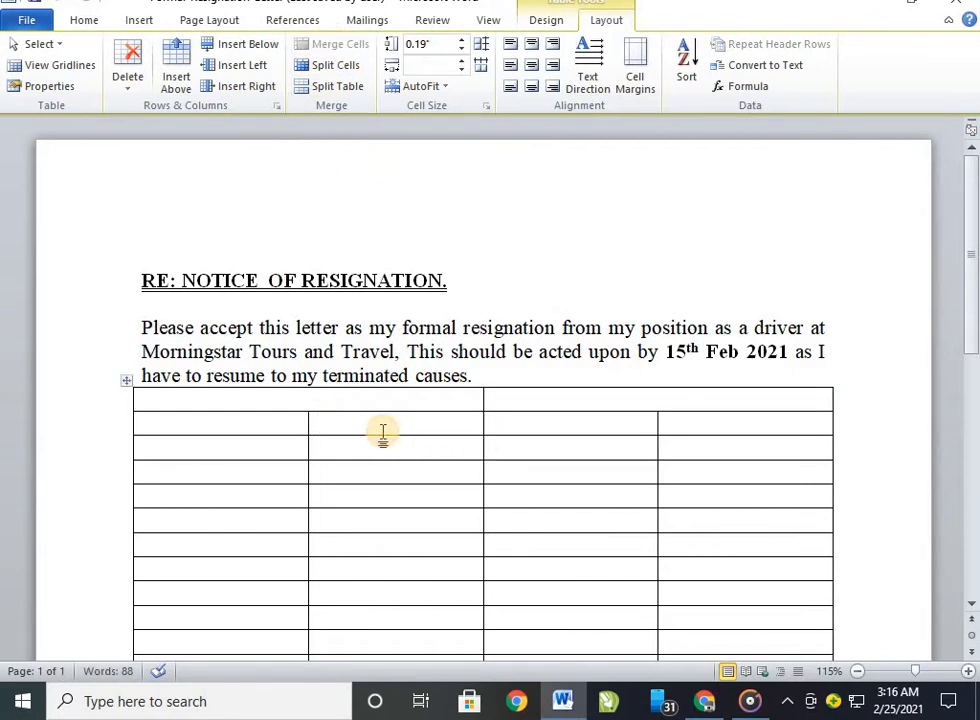
Merge the first column's cells in rows 2 to 5 into one tall cell.
click(232, 420)
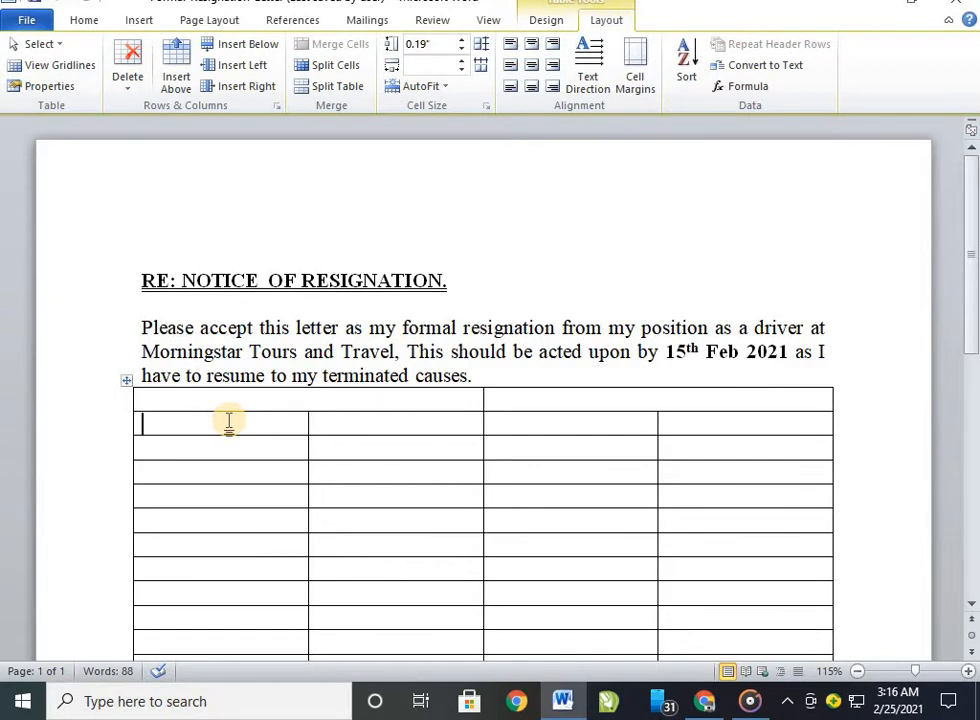
drag(227, 435, 227, 499)
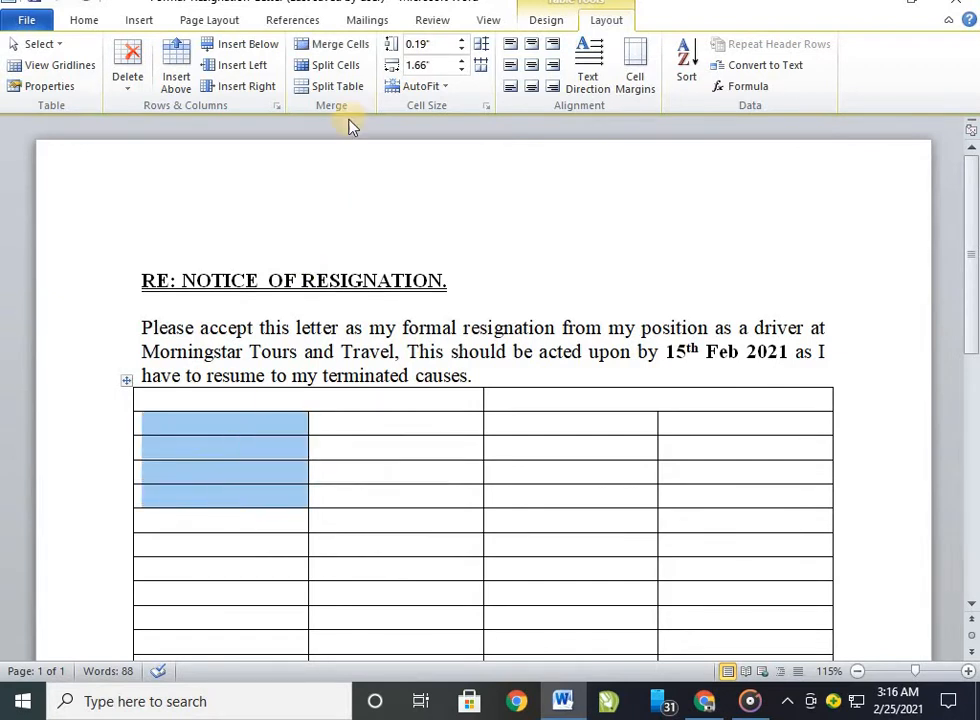
click(335, 45)
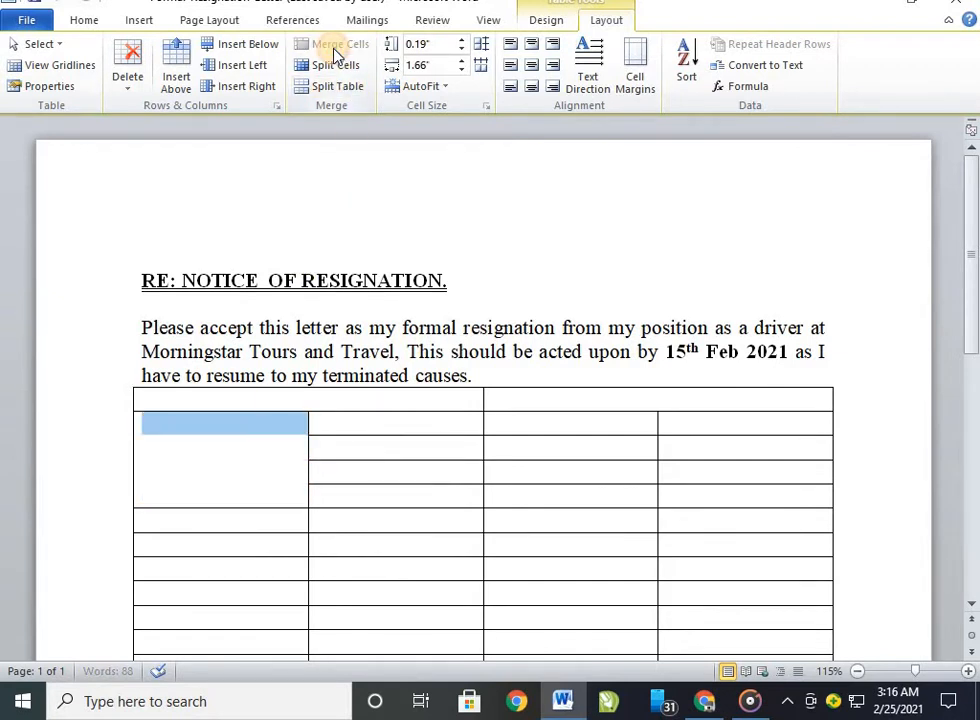
Enter the sample text gfdtyry in the tall merged cell, erase it, and undo the vertical merge.
click(250, 454)
text(gfdtyr)
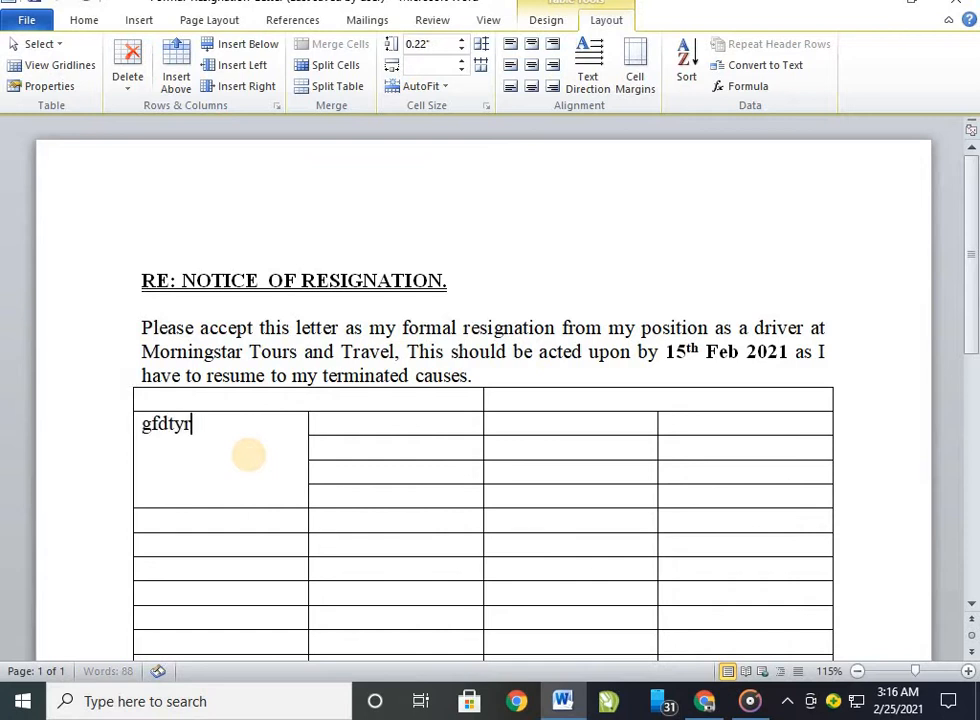
text(y)
key(BackSpace)
key(BackSpace)
key(BackSpace)
key(BackSpace)
key(BackSpace)
key(BackSpace)
key(BackSpace)
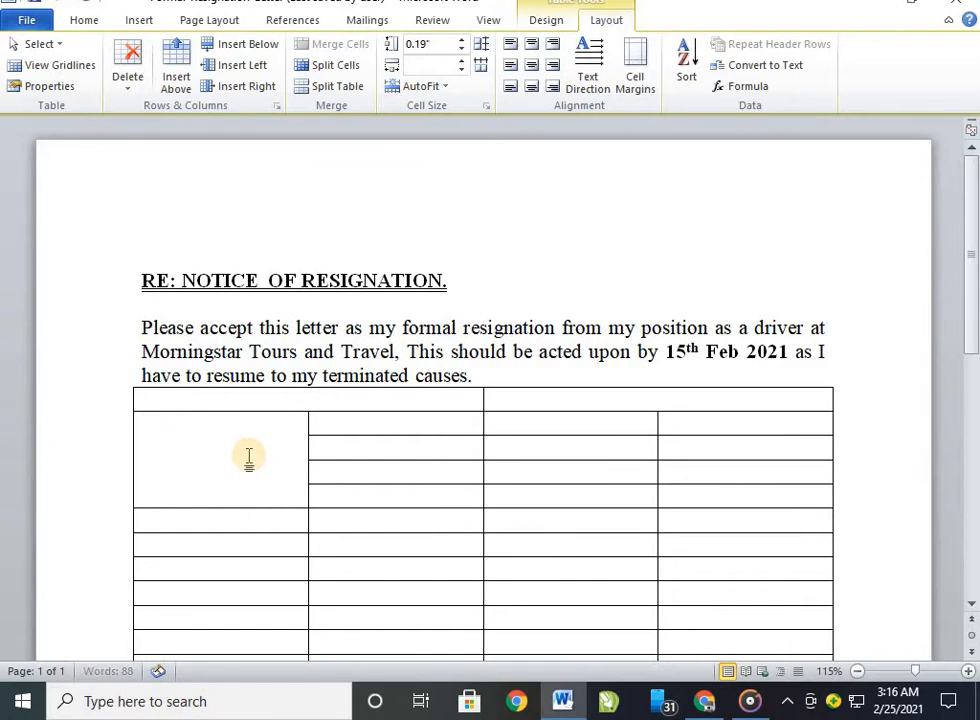
key(ctrl+z)
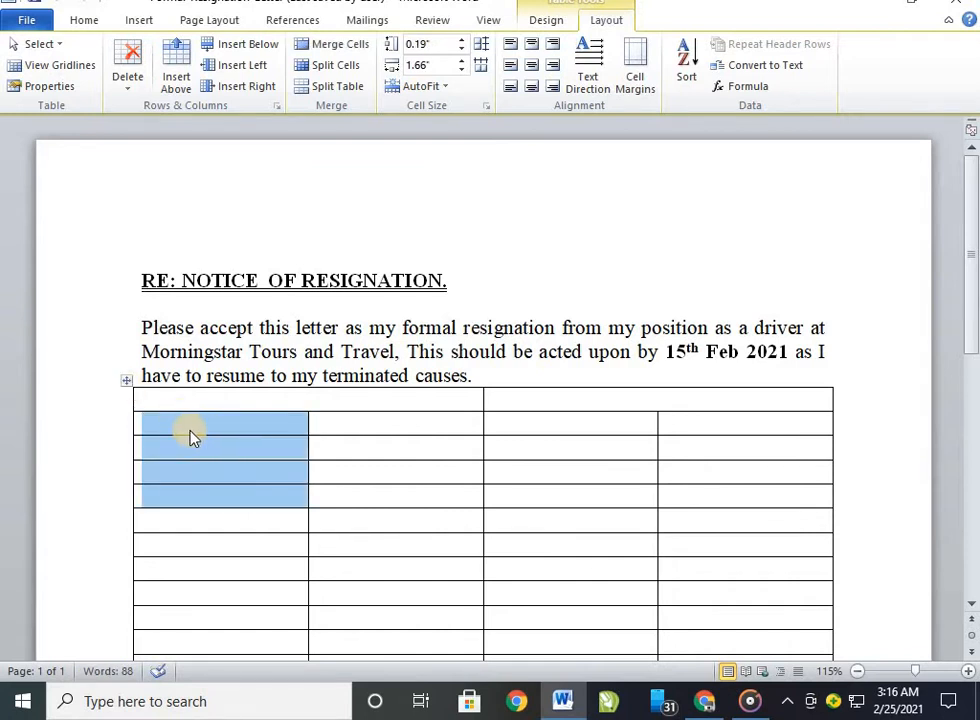
Enter GROUP 1 in the first cell of the table's second row.
click(191, 428)
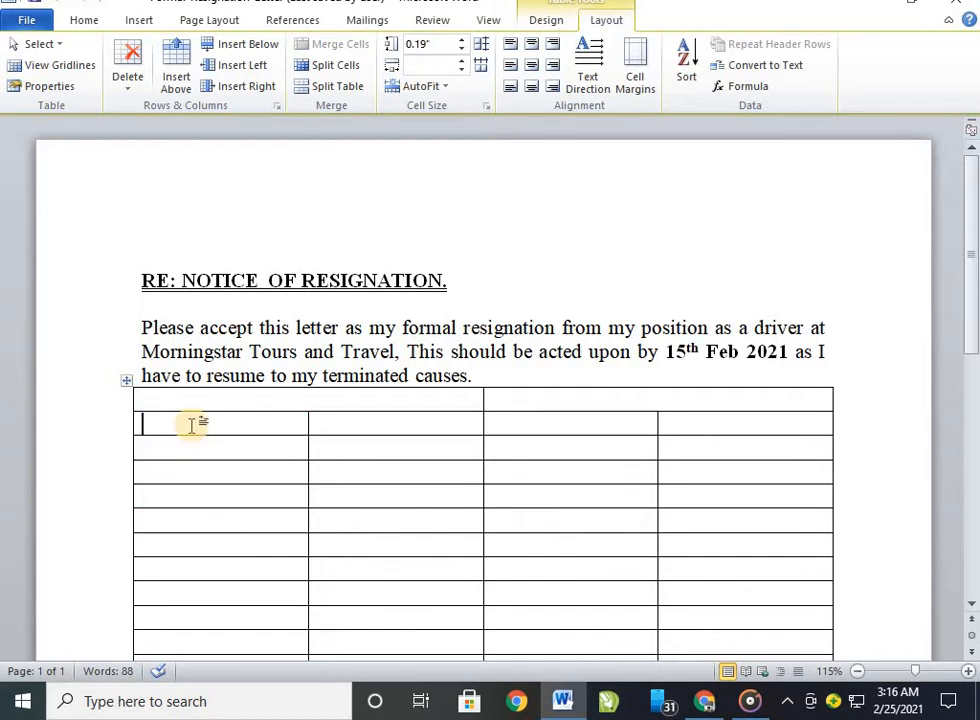
text(GRO)
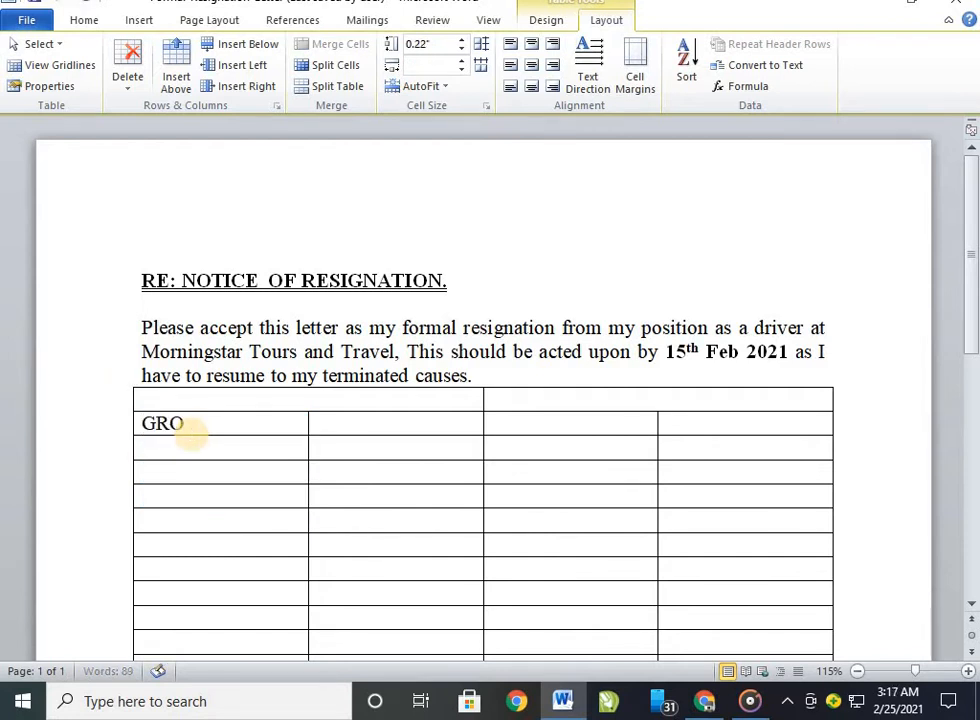
text(UP 1)
Number the second column's cells 1., 2. and 3. in rows 2 to 4, beside GROUP 1.
click(324, 428)
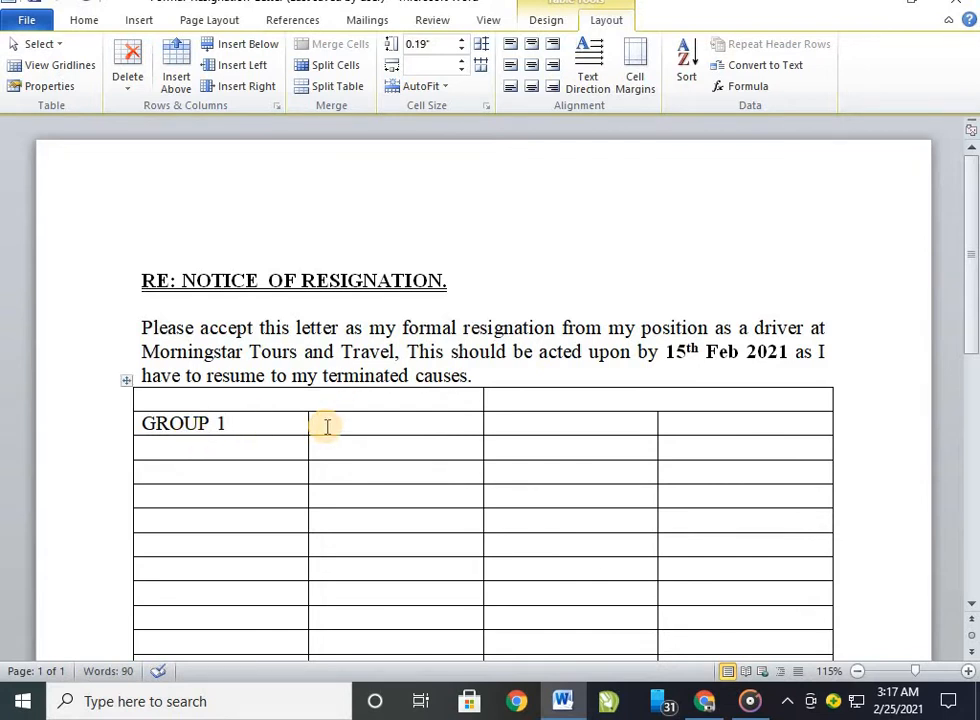
text(1.)
key(Down)
text(2.)
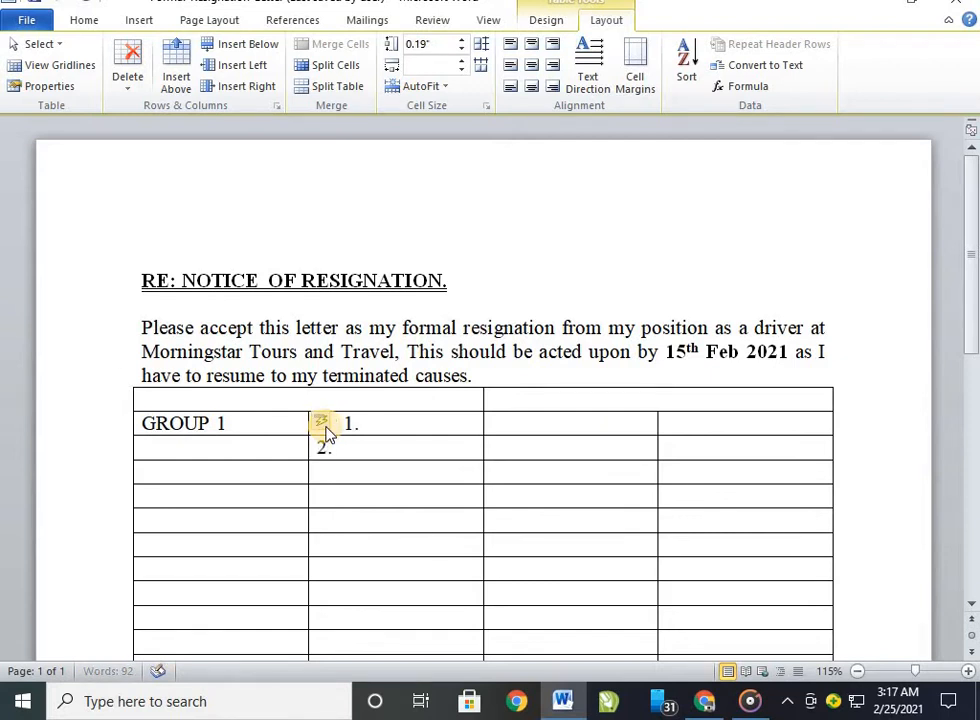
key(Down)
text(3.)
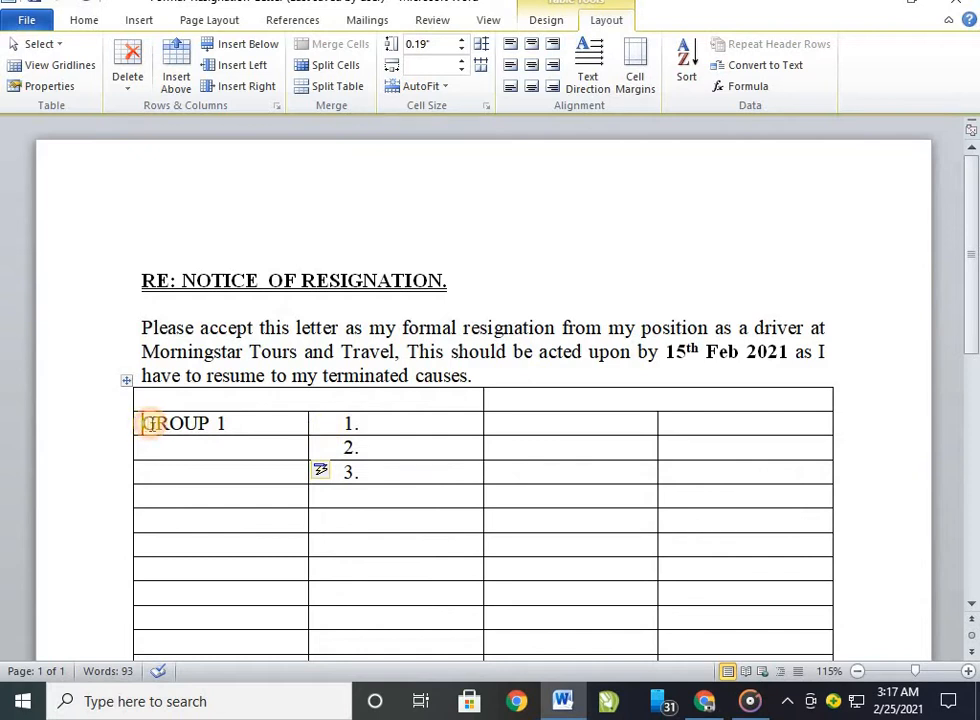
Merge the GROUP 1 cell with the two empty cells below it, spanning the three numbered rows.
drag(146, 424, 190, 471)
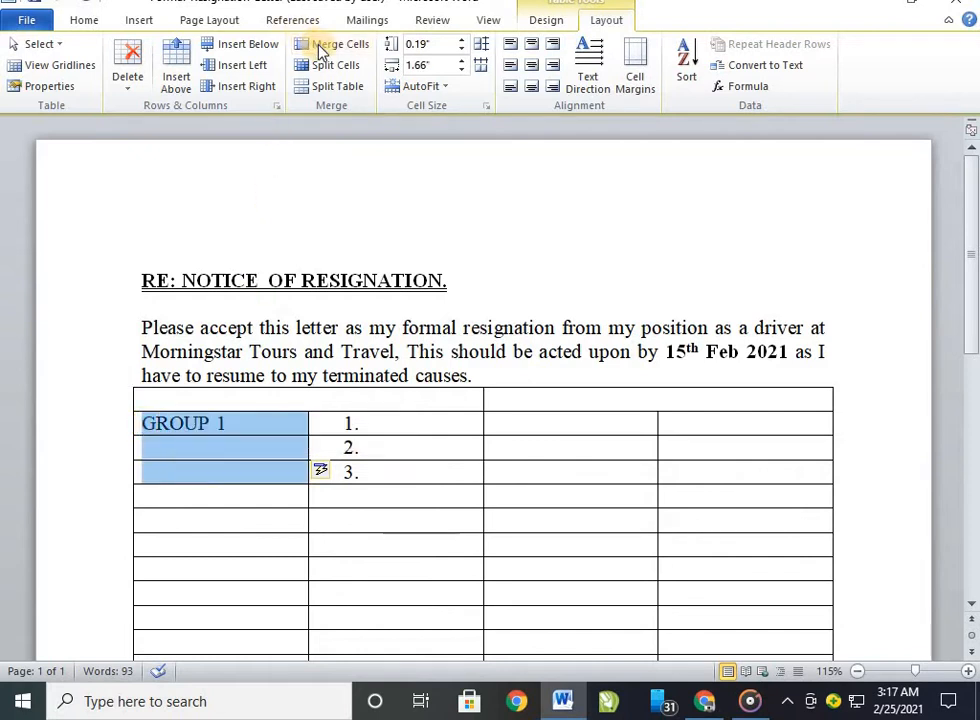
click(325, 44)
click(230, 423)
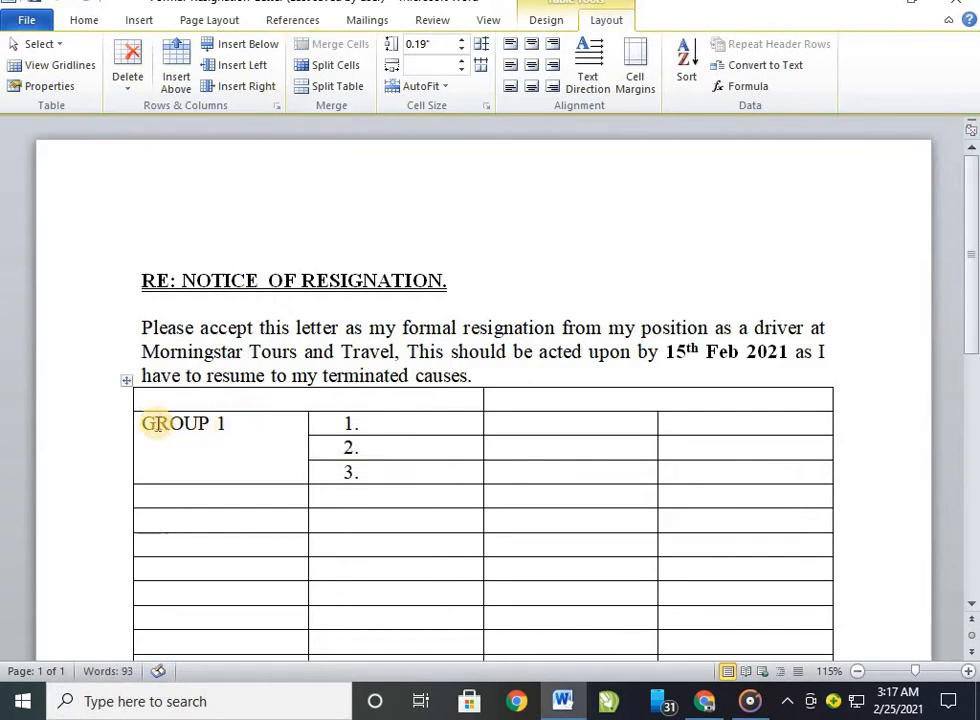
click(144, 423)
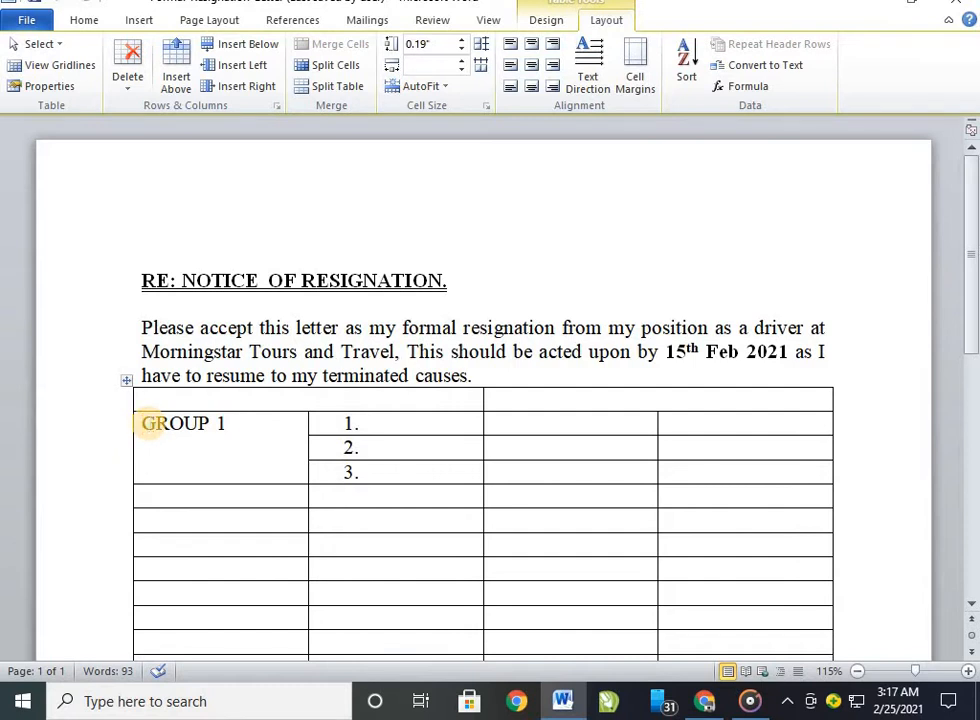
Move GROUP 1 down one line in its merged cell and try top-center and top-left alignment before settling on top-right.
key(Return)
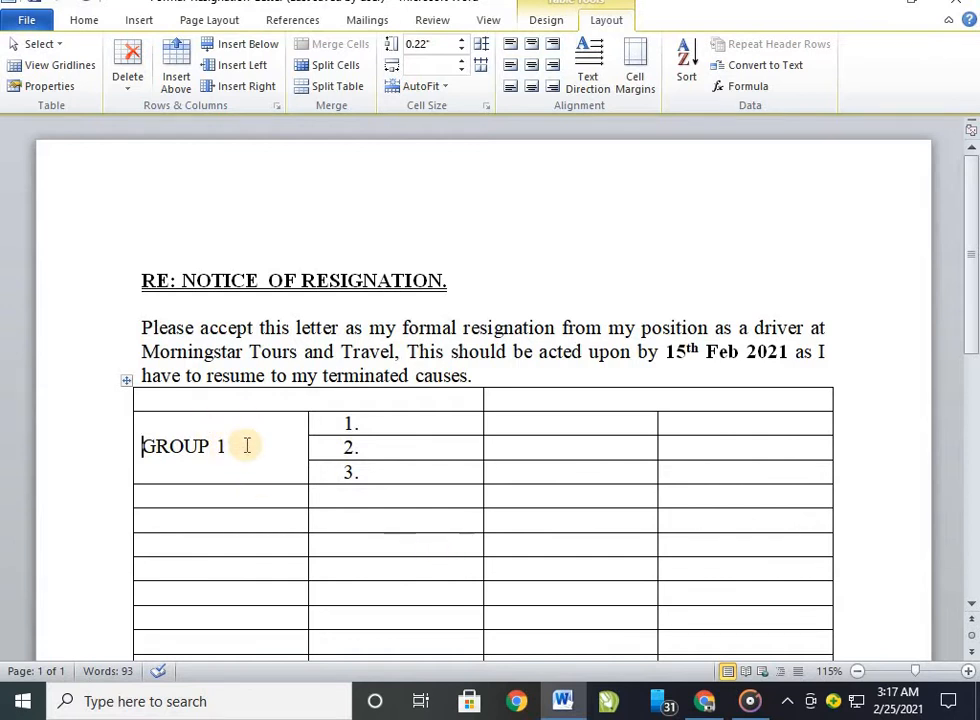
drag(241, 446, 164, 446)
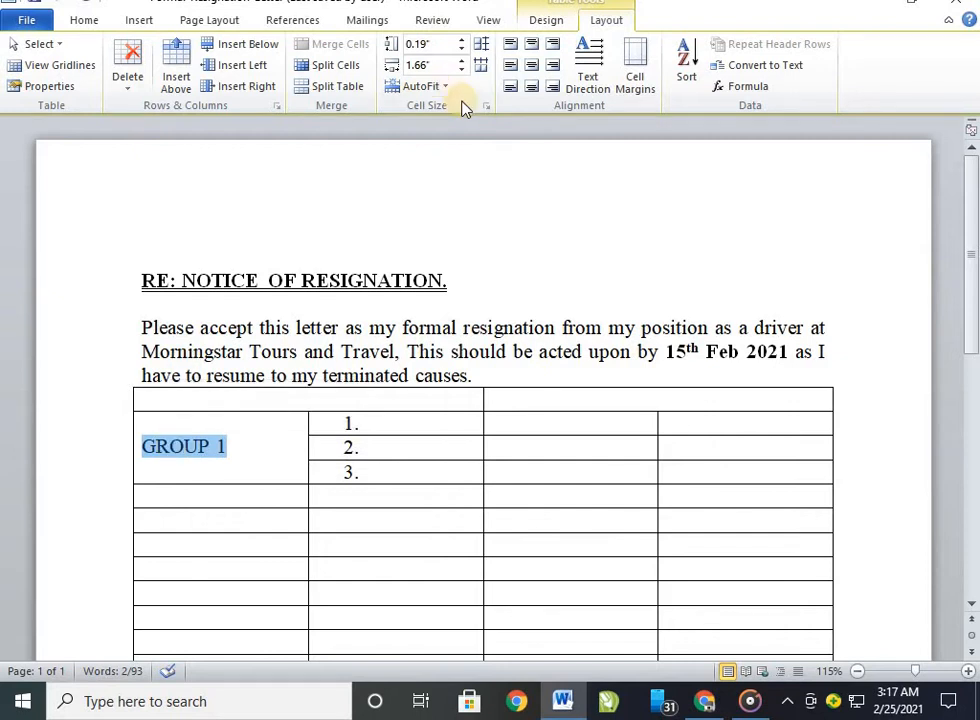
click(533, 45)
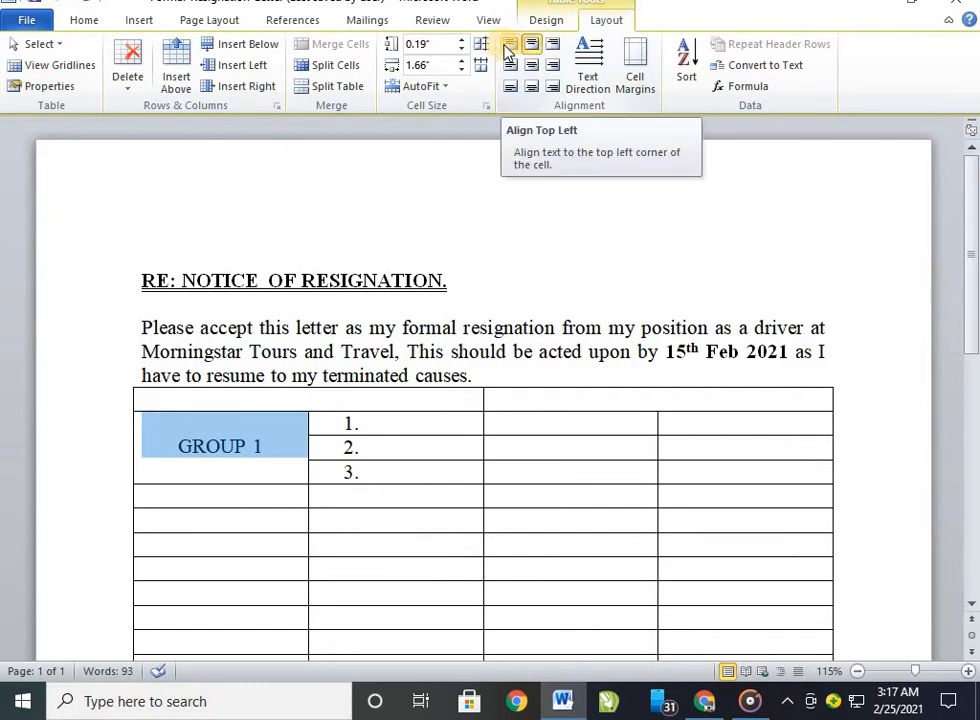
click(507, 50)
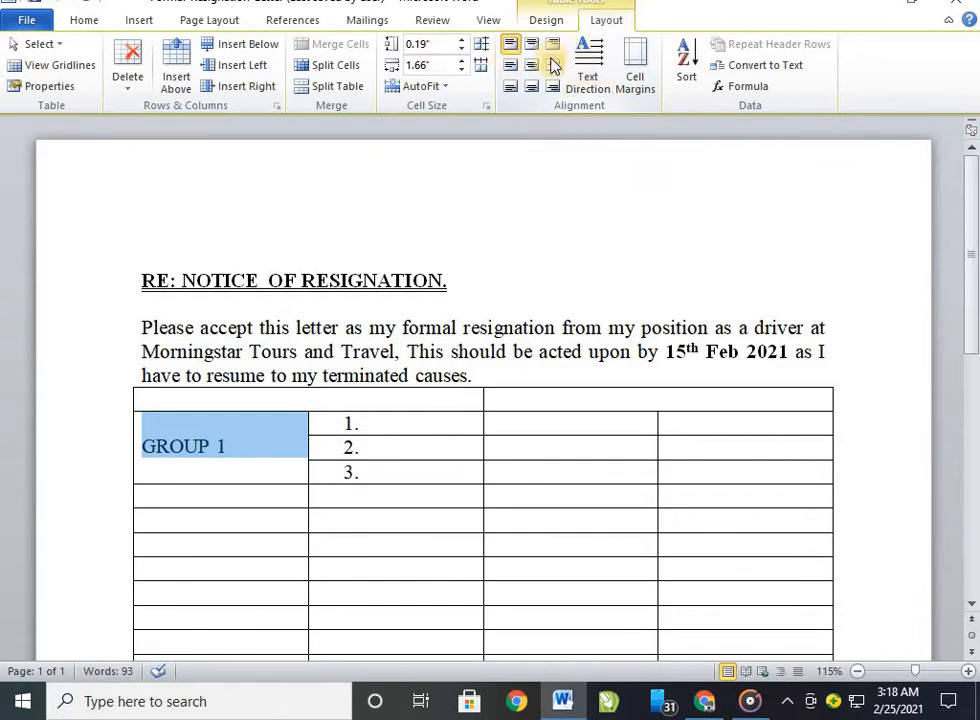
click(553, 58)
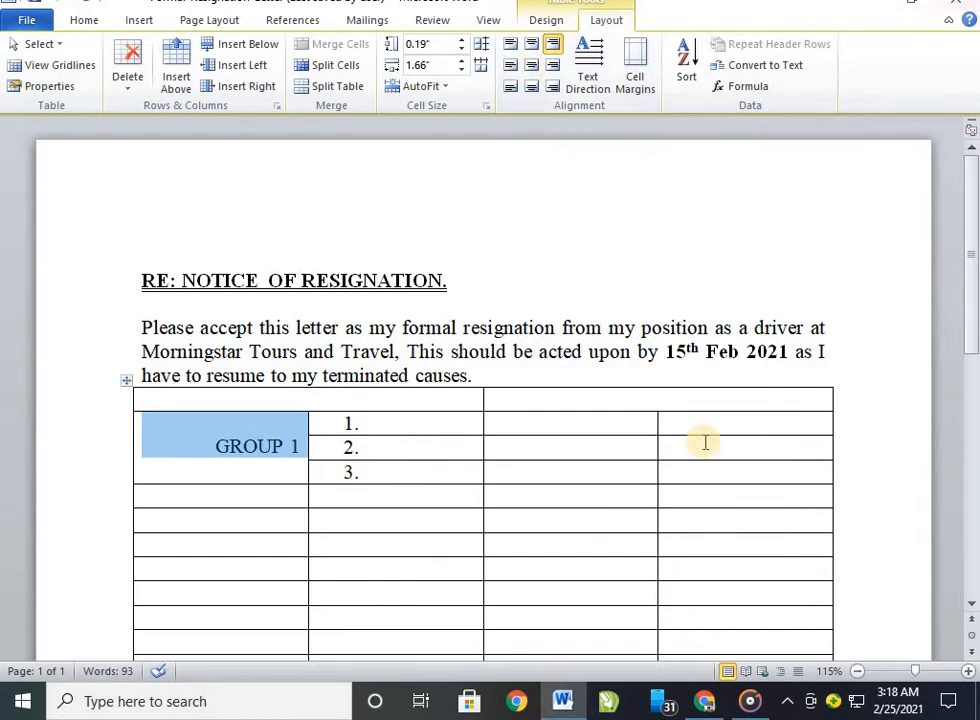
click(203, 446)
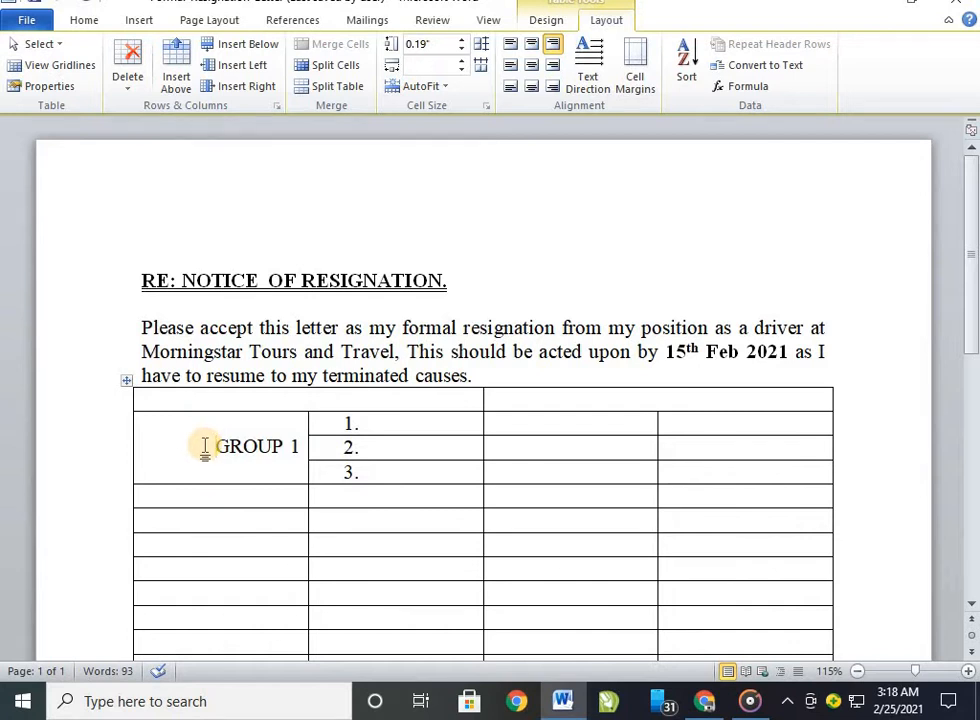
Start inserting a picture from file in the GROUP 1 cell and browse to the Downloads folder.
scroll(203, 450, down, 8)
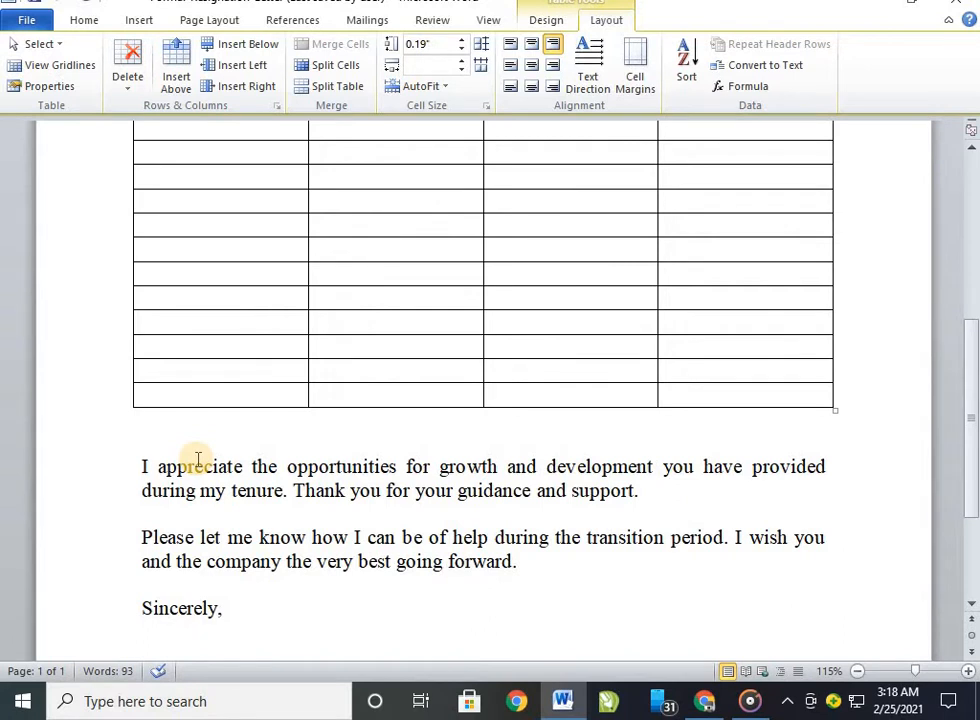
click(143, 18)
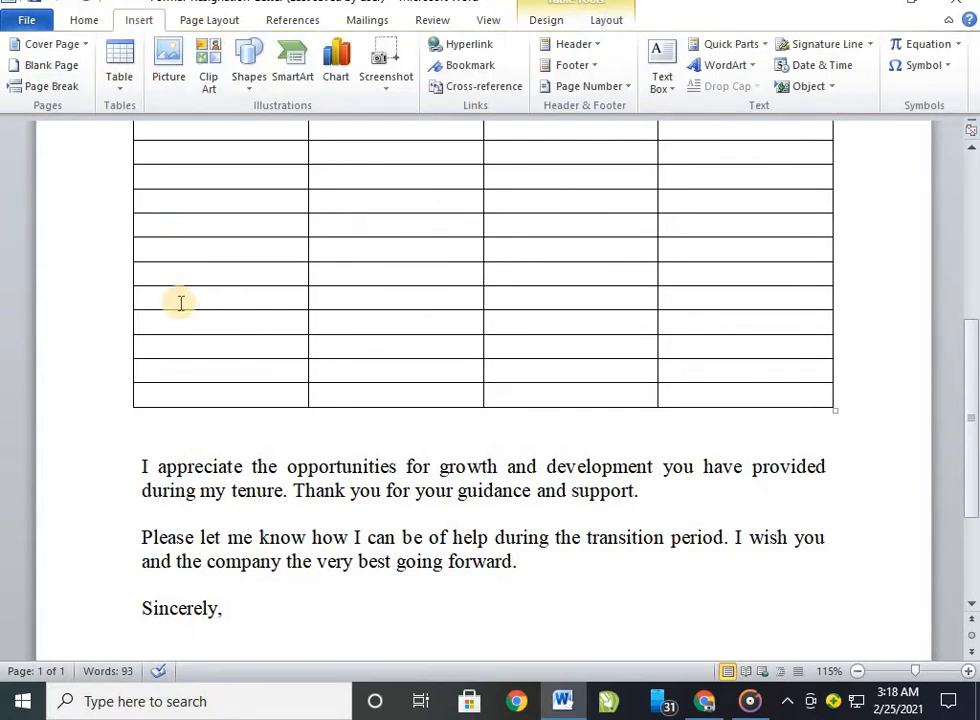
click(181, 78)
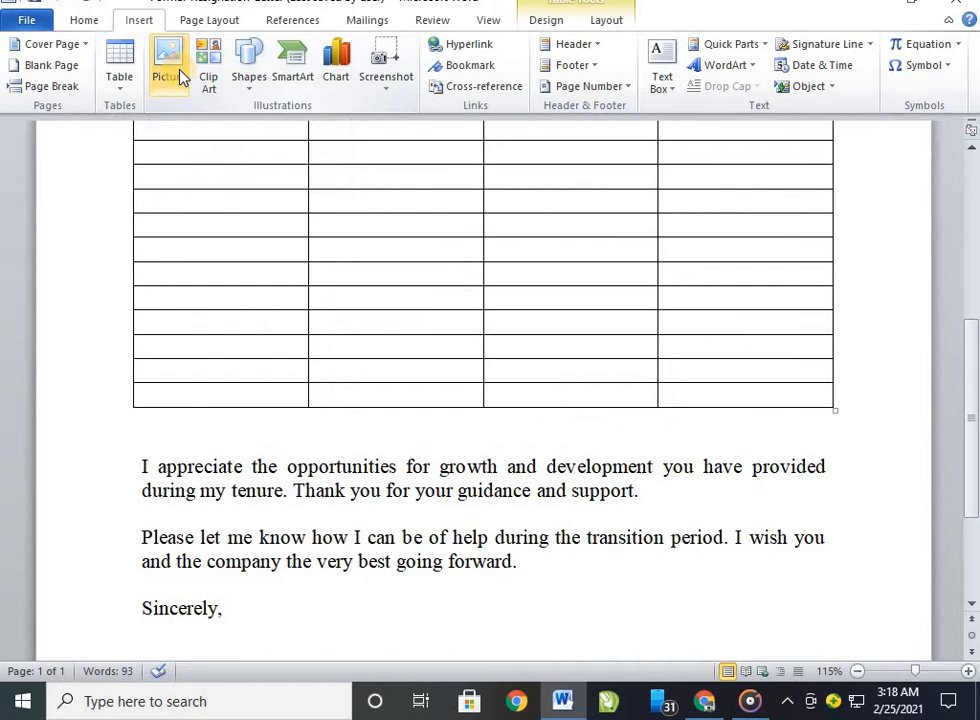
scroll(181, 78, down, 1)
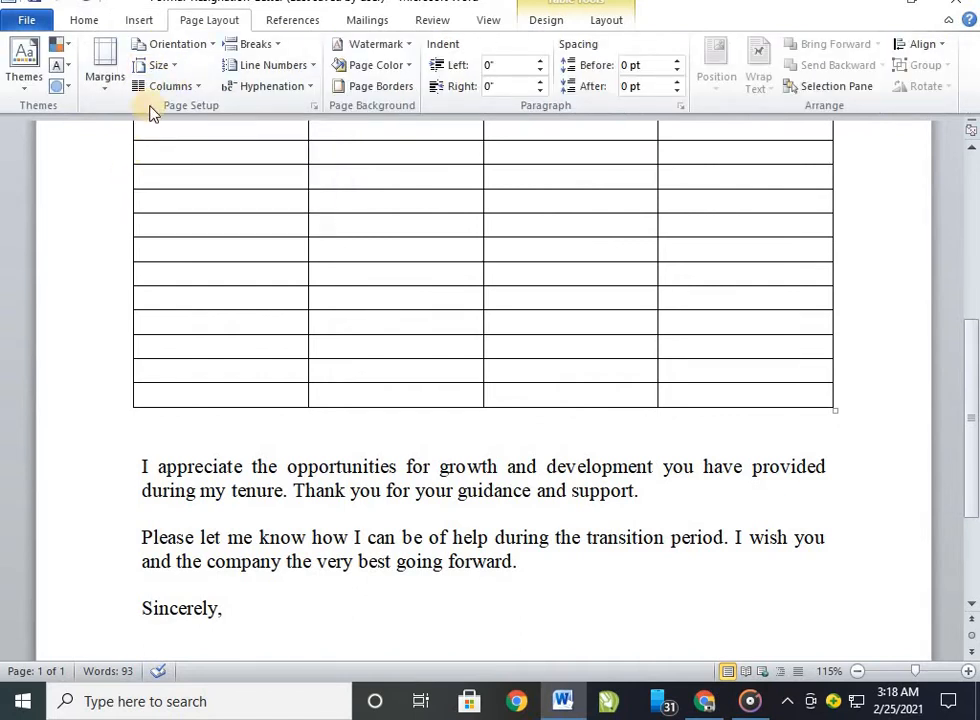
click(141, 22)
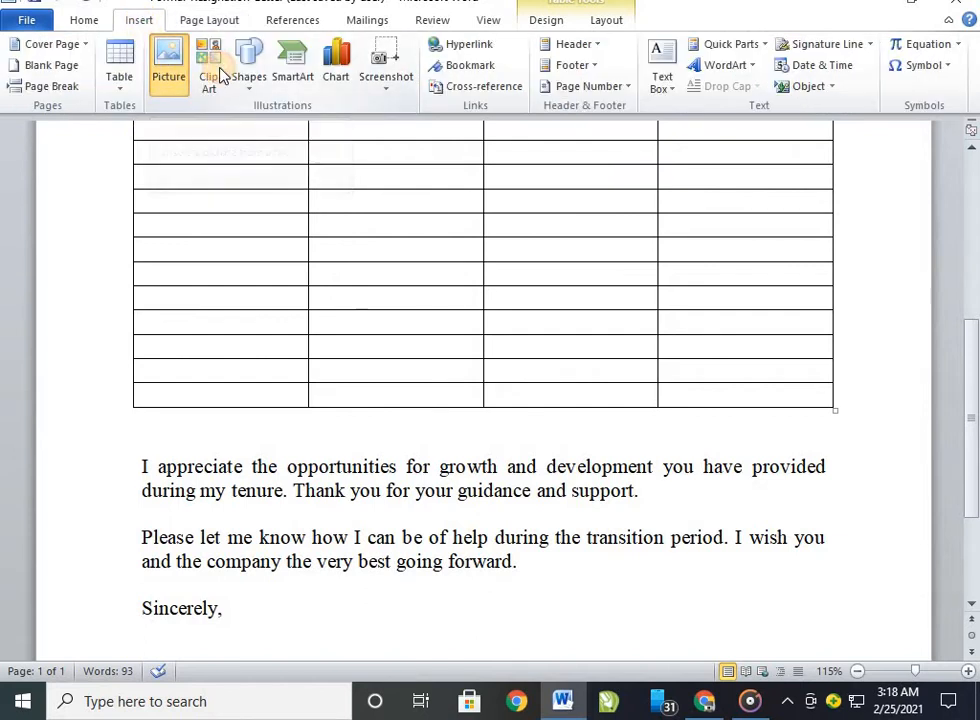
click(168, 60)
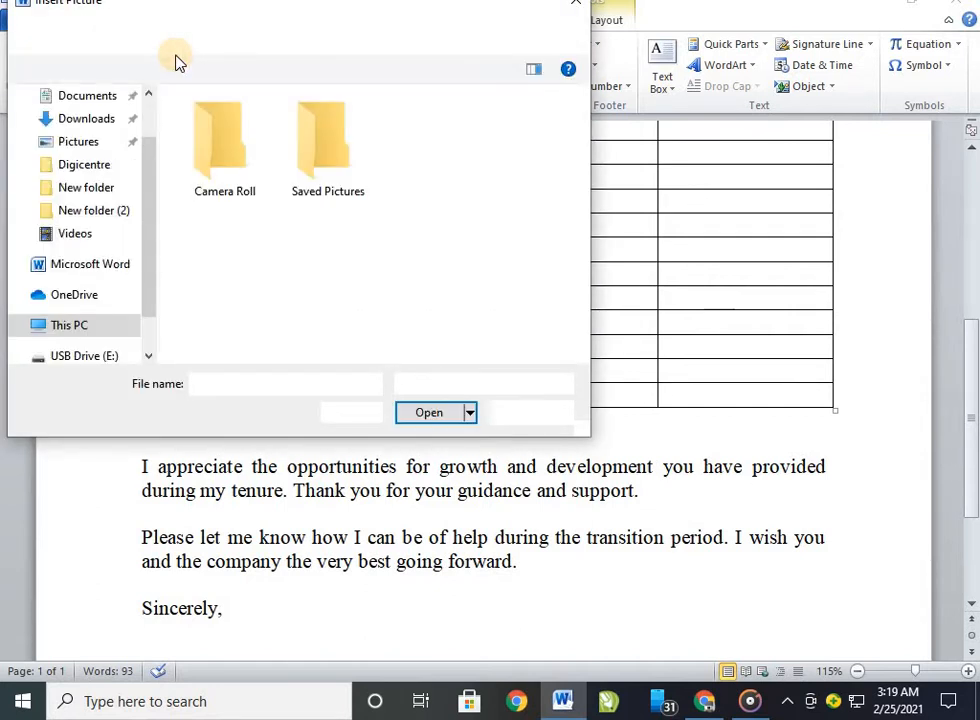
key(XF86AudioLowerVolume)
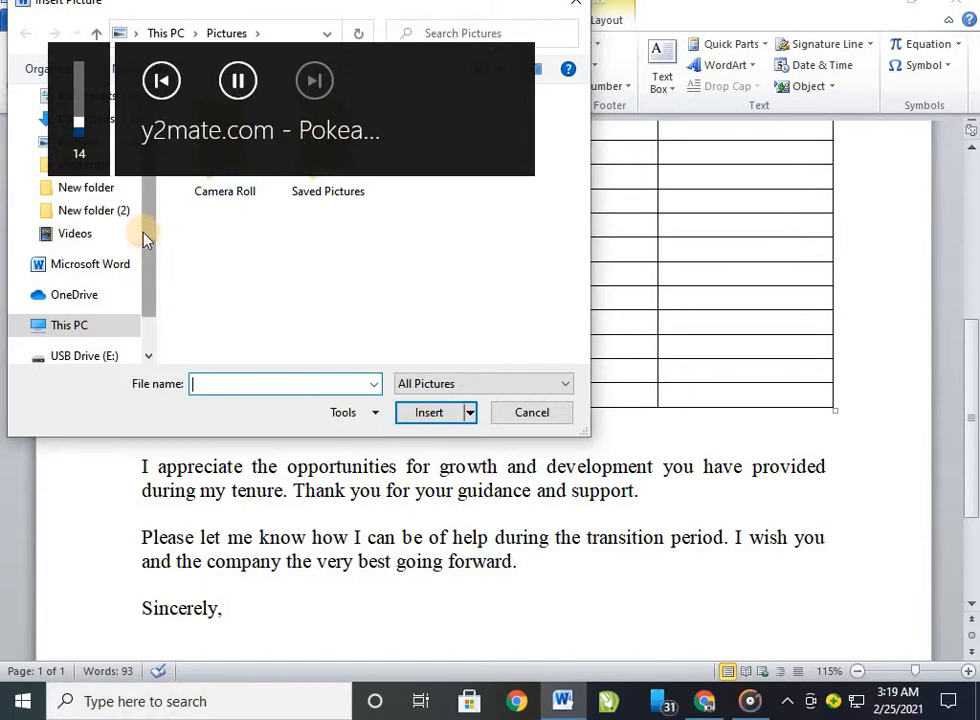
scroll(120, 245, up, 1)
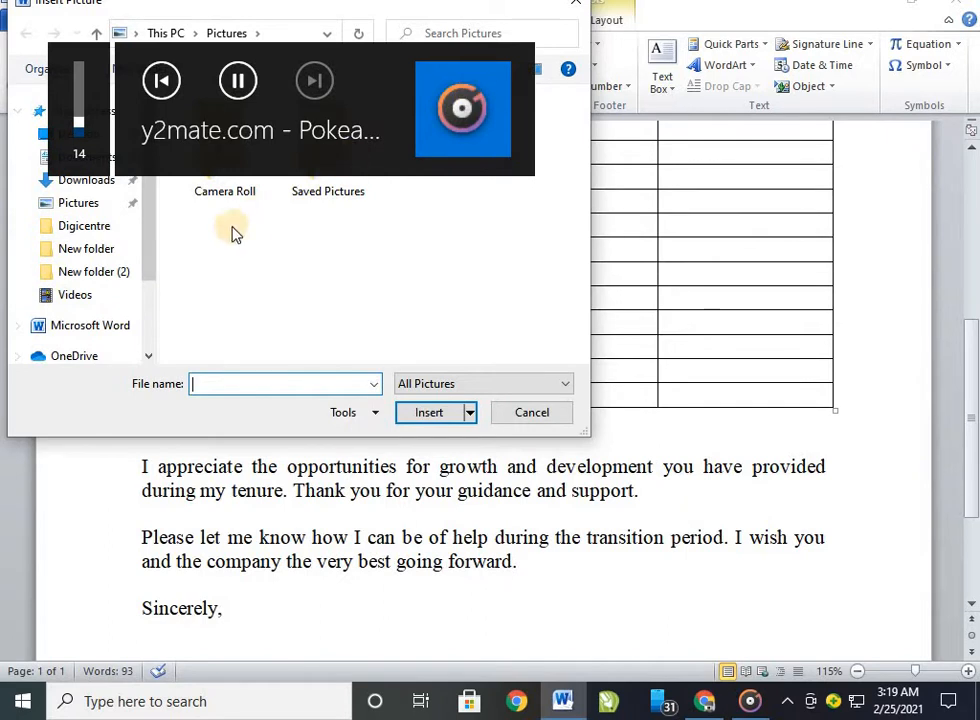
click(93, 181)
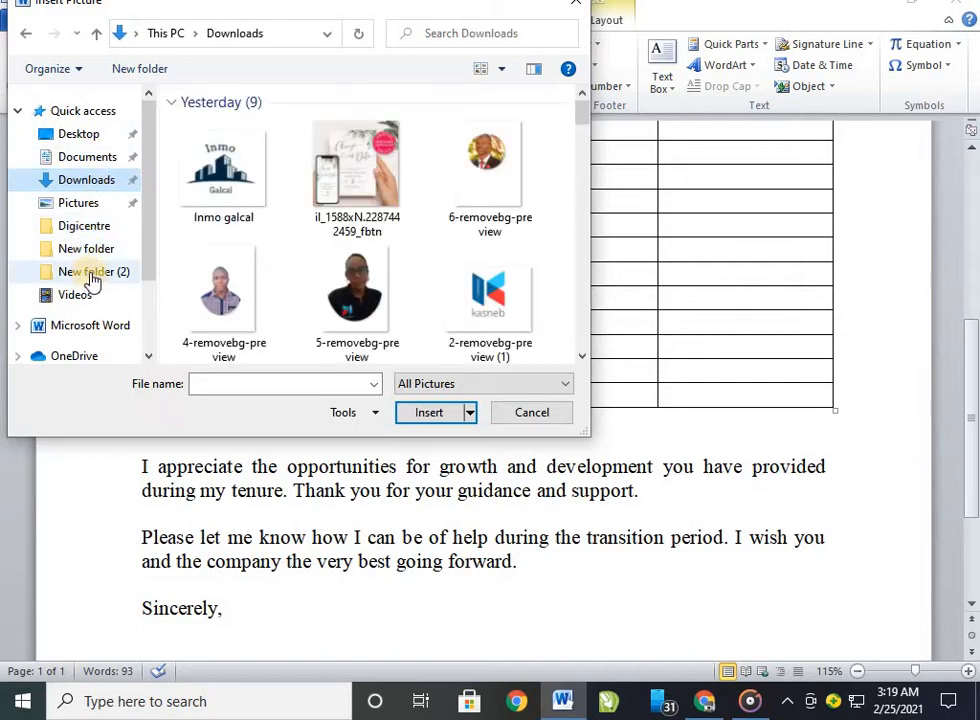
Look through the pictures in Downloads and insert 4-removebg-preview into the GROUP 1 cell.
click(511, 319)
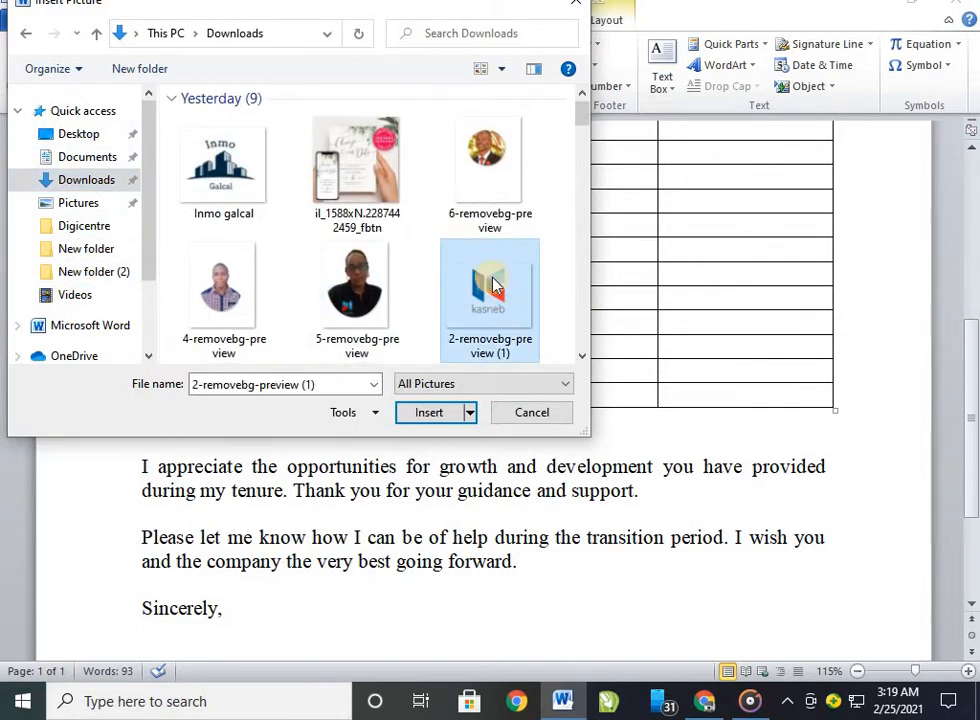
click(474, 205)
scroll(355, 287, down, 10)
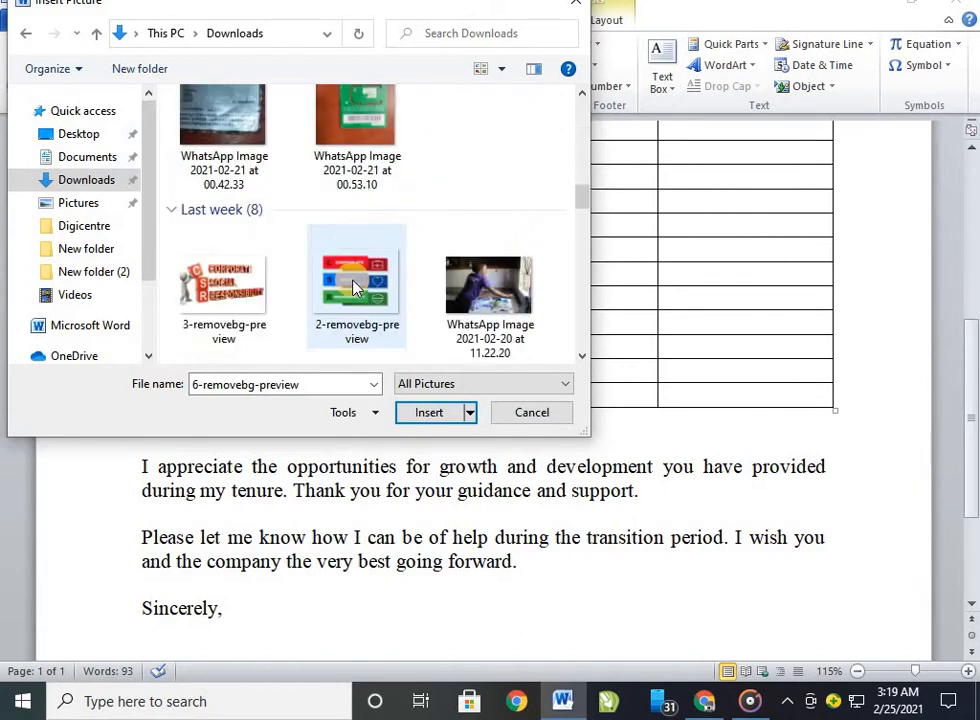
scroll(355, 287, up, 10)
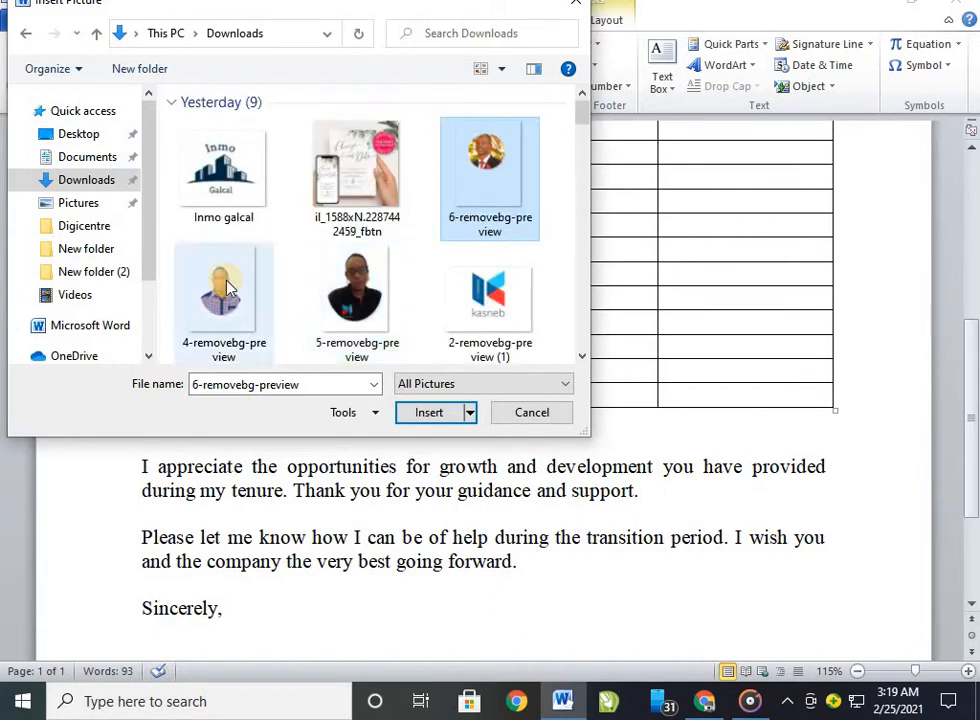
click(224, 290)
click(427, 412)
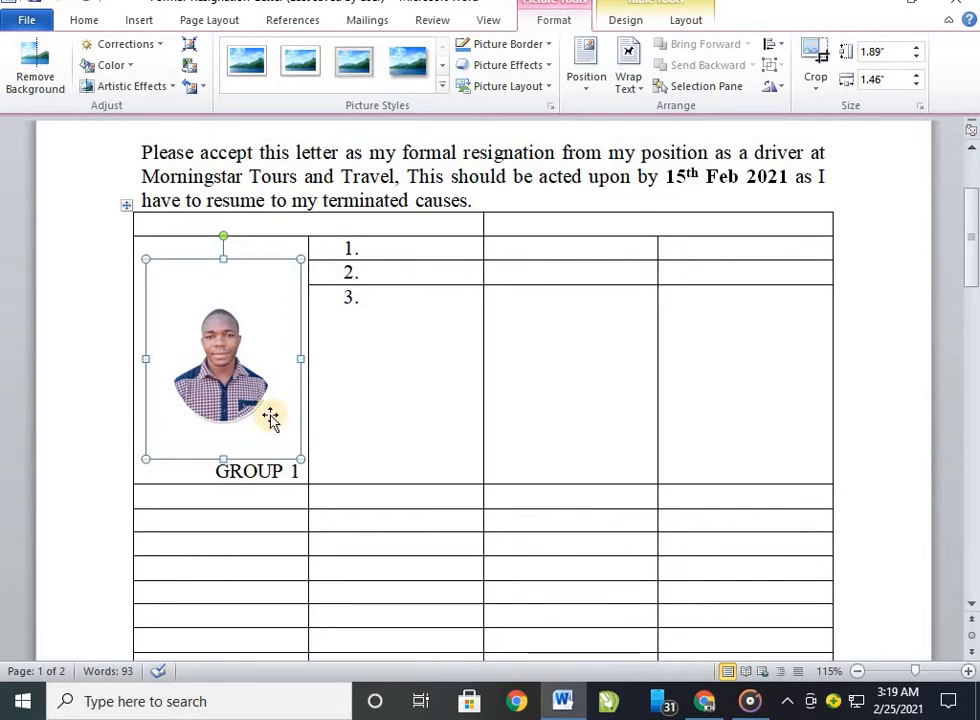
Try to move the inline picture out of the GROUP 1 cell into the neighbouring cells.
drag(240, 362, 168, 354)
drag(367, 352, 345, 300)
drag(466, 378, 194, 397)
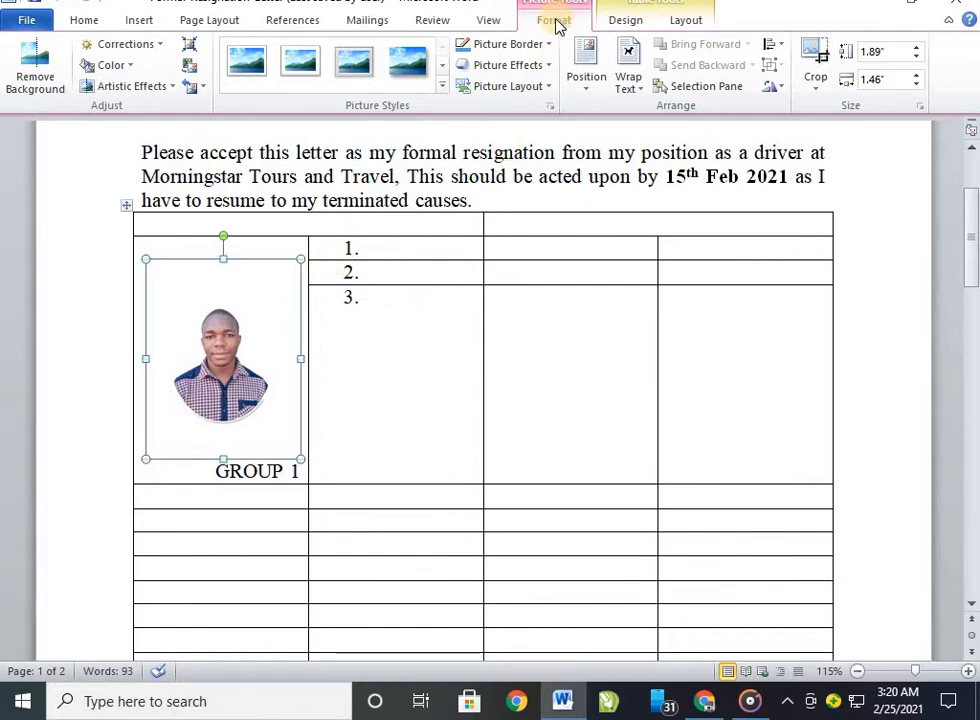
Set the picture's text wrapping to Through, move it across the table, and return it to the GROUP 1 cell.
click(636, 92)
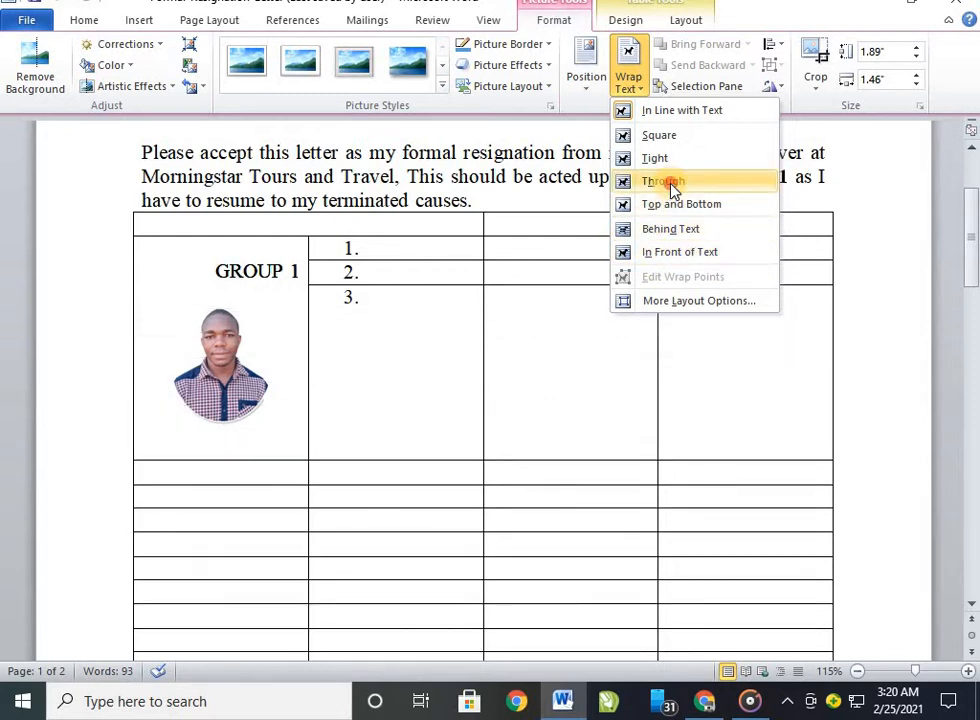
click(672, 191)
drag(465, 407, 590, 388)
drag(595, 386, 700, 230)
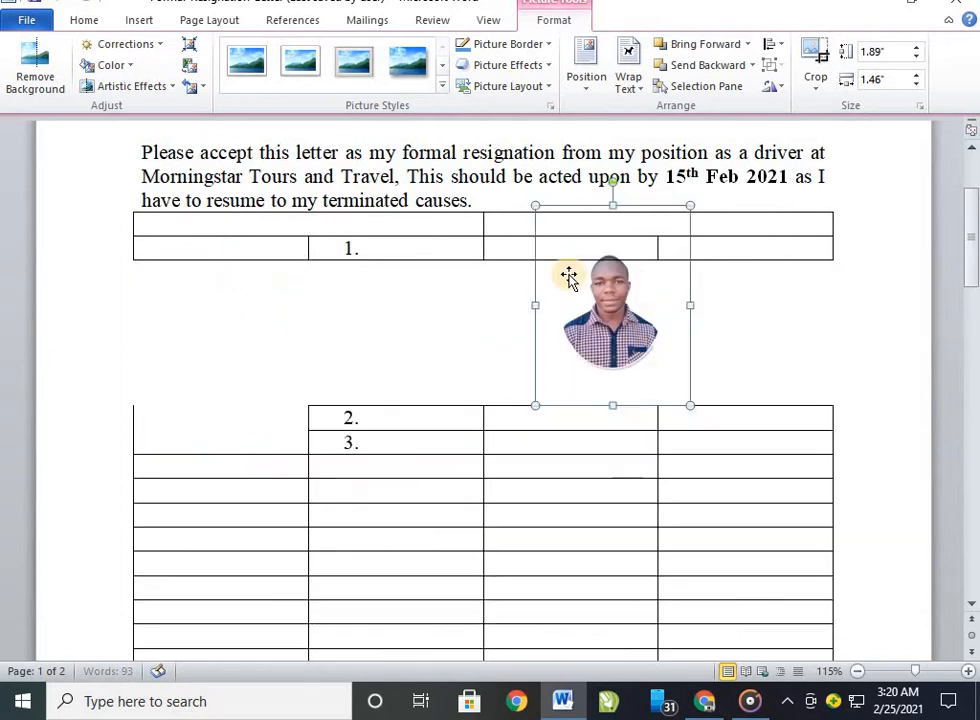
drag(564, 276, 165, 322)
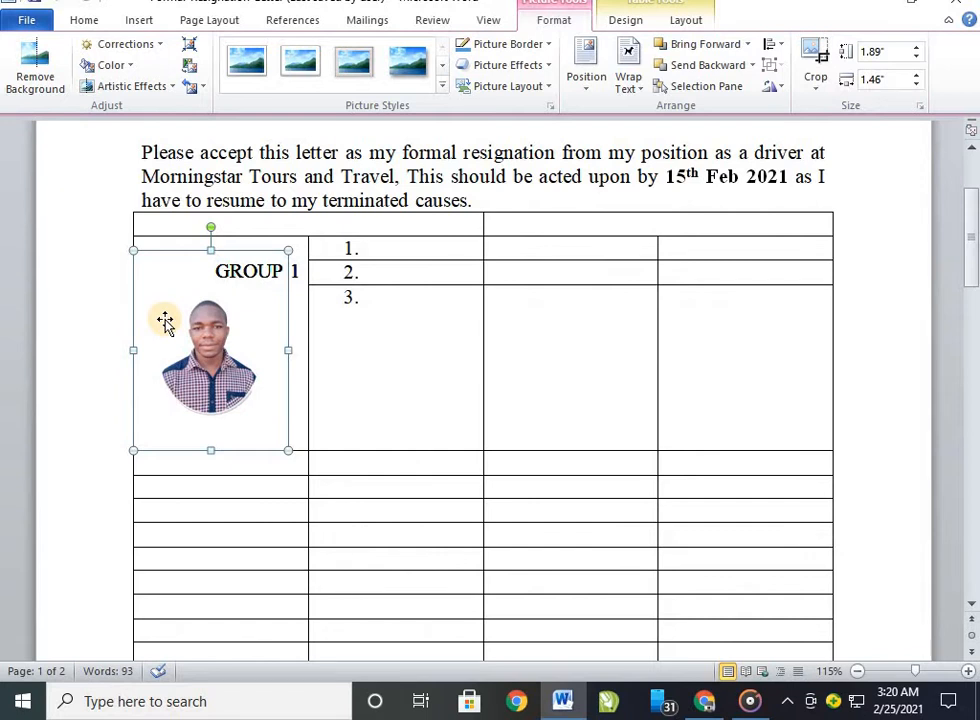
Move the picture over the letter's heading and first paragraph and set its text wrapping to Behind Text.
scroll(166, 319, up, 3)
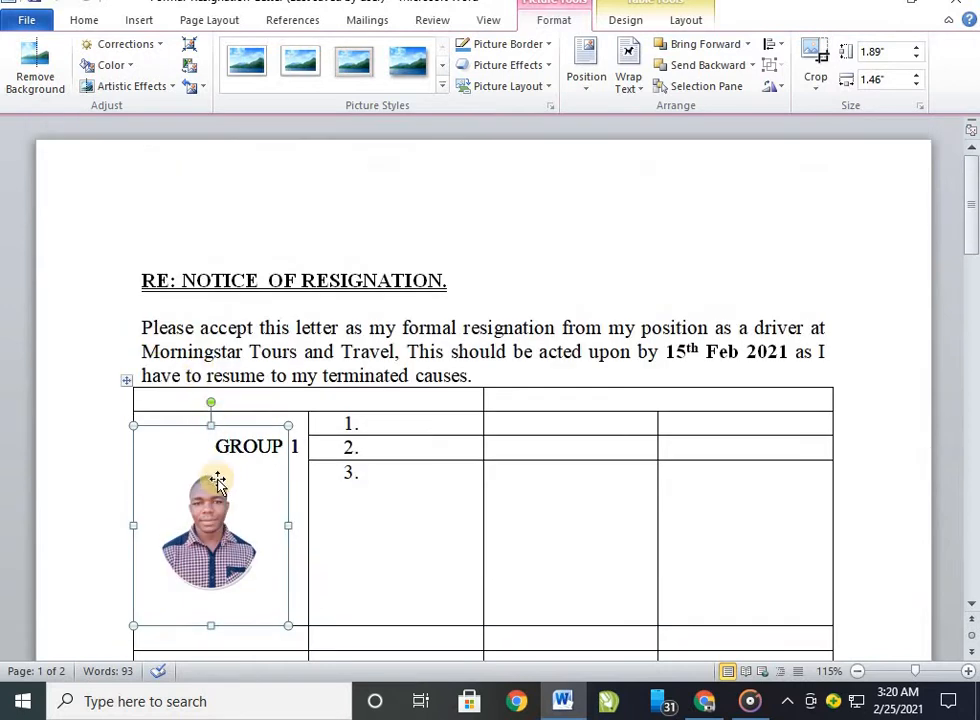
drag(278, 422, 337, 330)
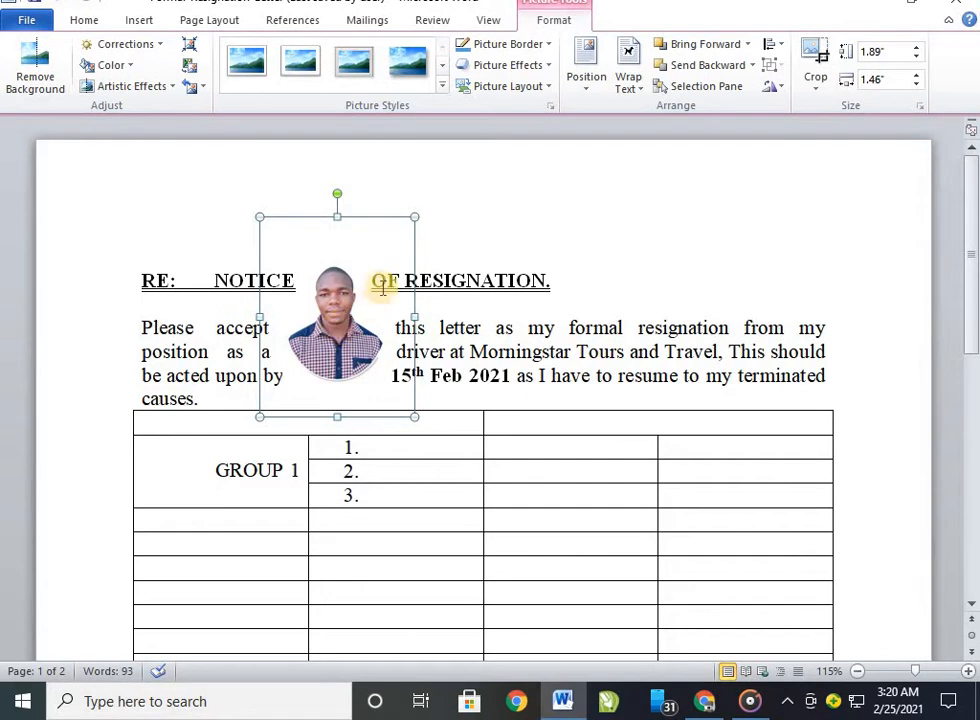
click(632, 88)
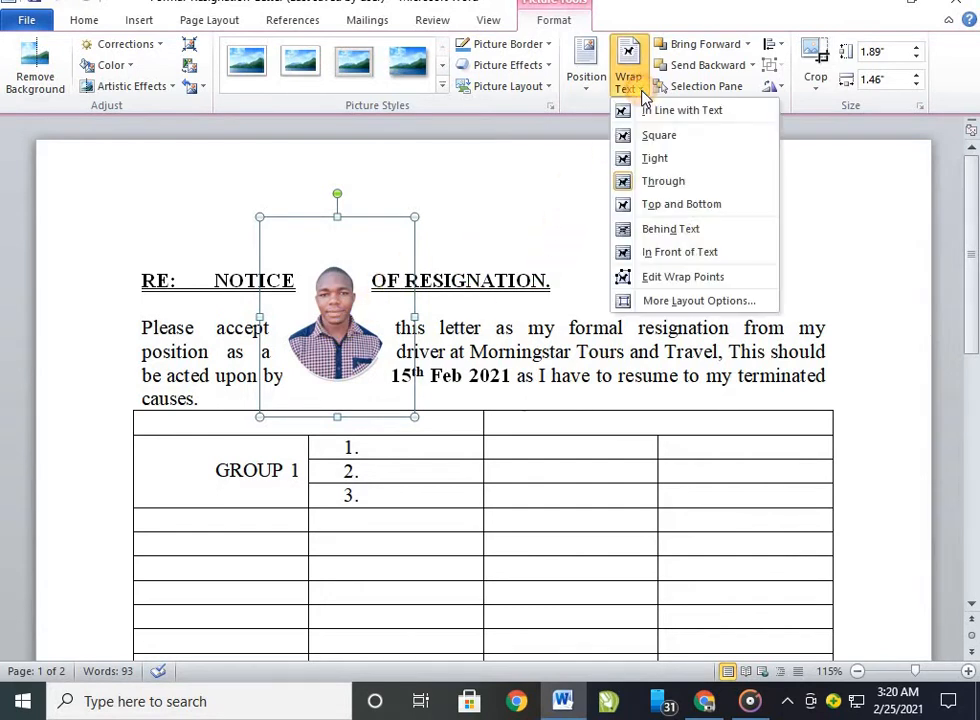
click(670, 231)
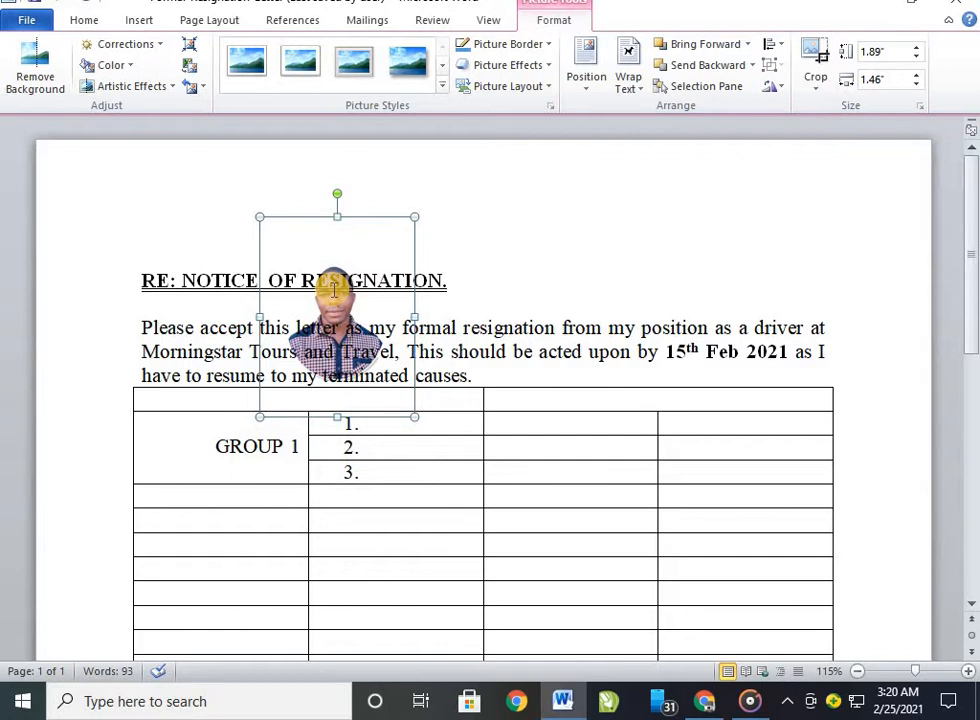
Apply the white picture style with snipped diagonal corners and move the picture to the right of the NOTICE OF RESIGNATION heading.
click(441, 87)
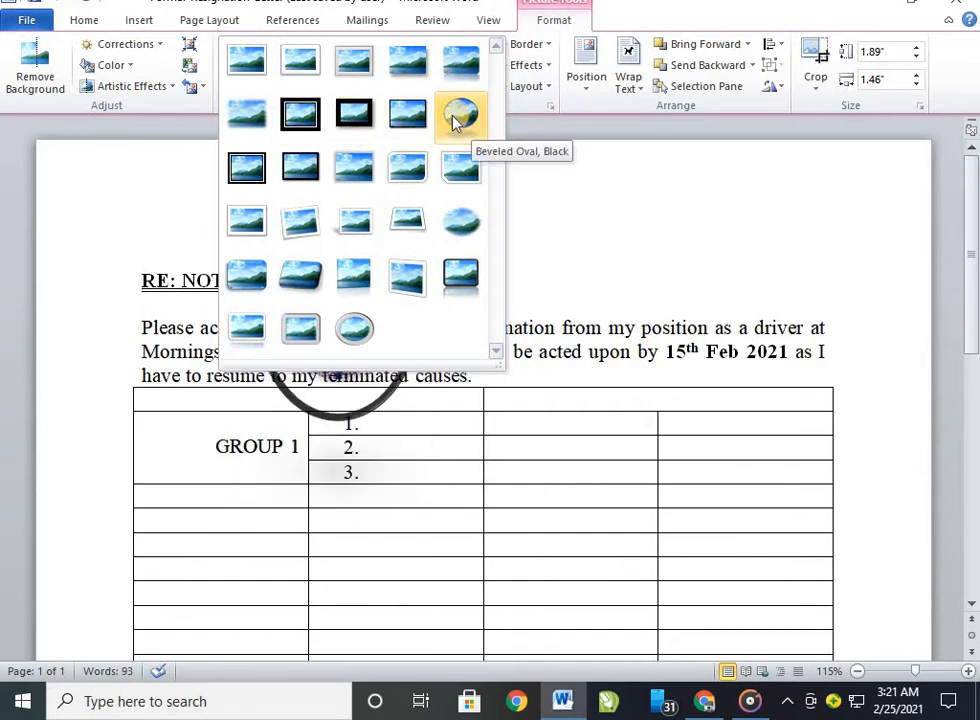
click(455, 173)
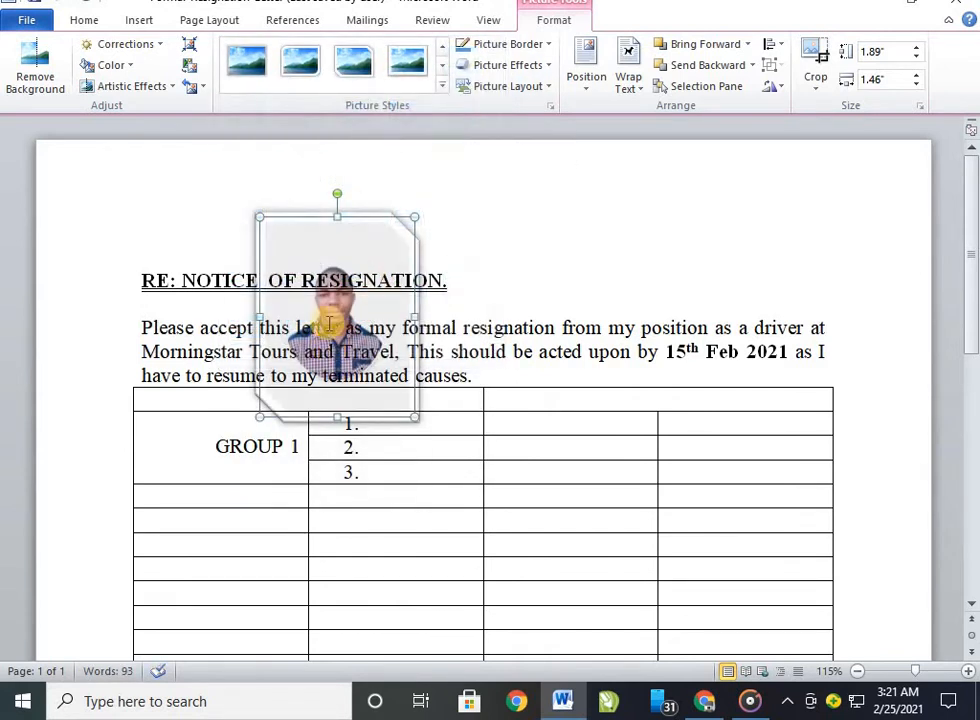
drag(338, 281, 495, 228)
drag(359, 246, 680, 215)
drag(543, 243, 605, 248)
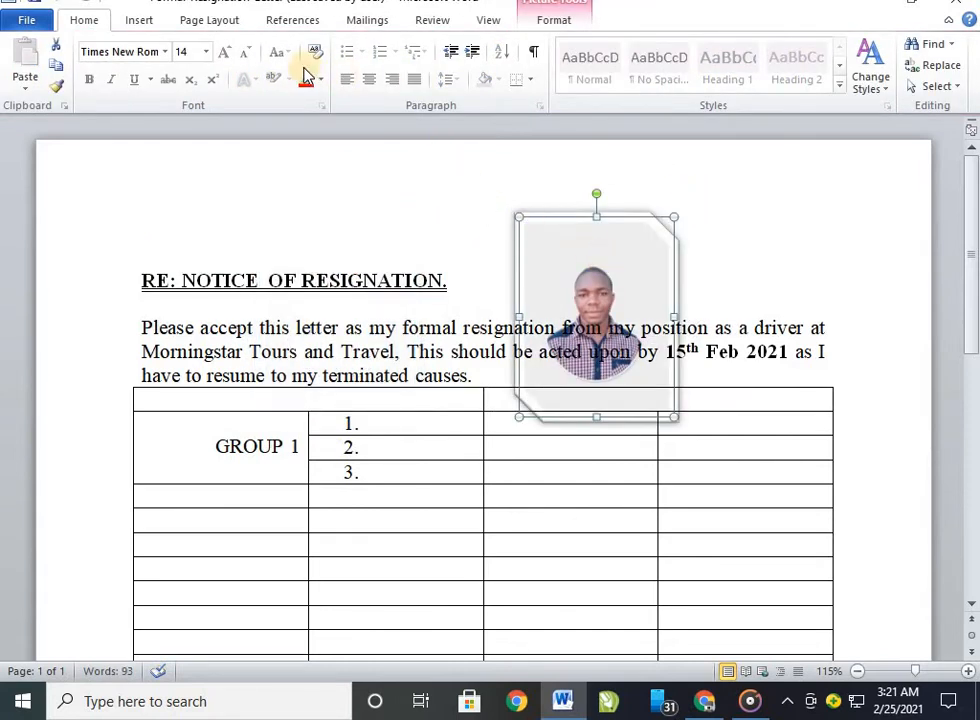
Change the picture's style to the tilted perspective one with rounded, bevelled corners.
click(555, 22)
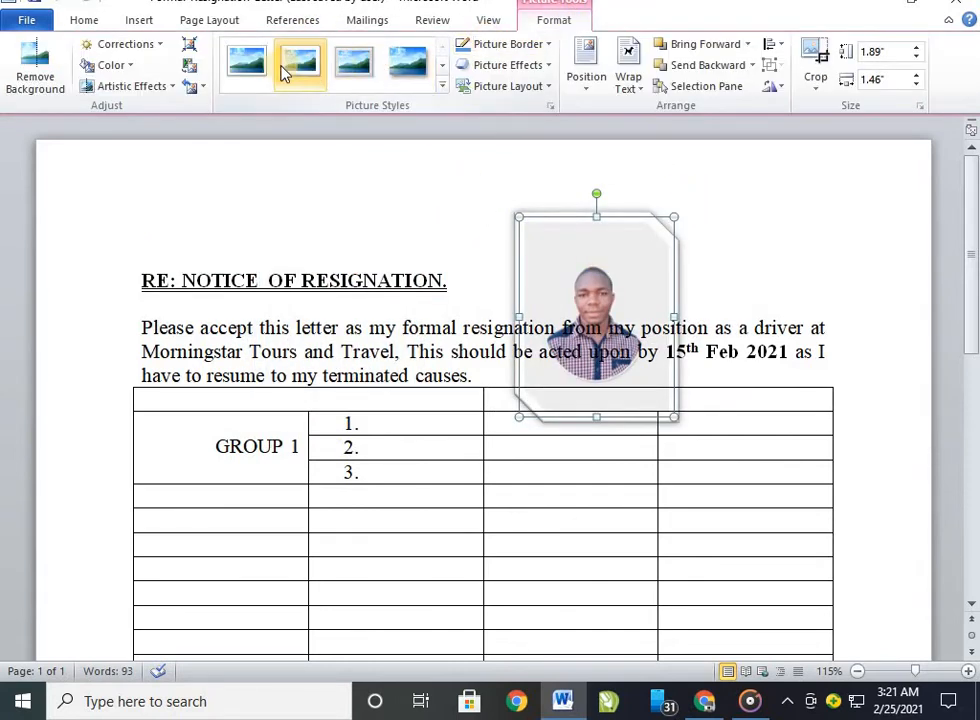
click(442, 86)
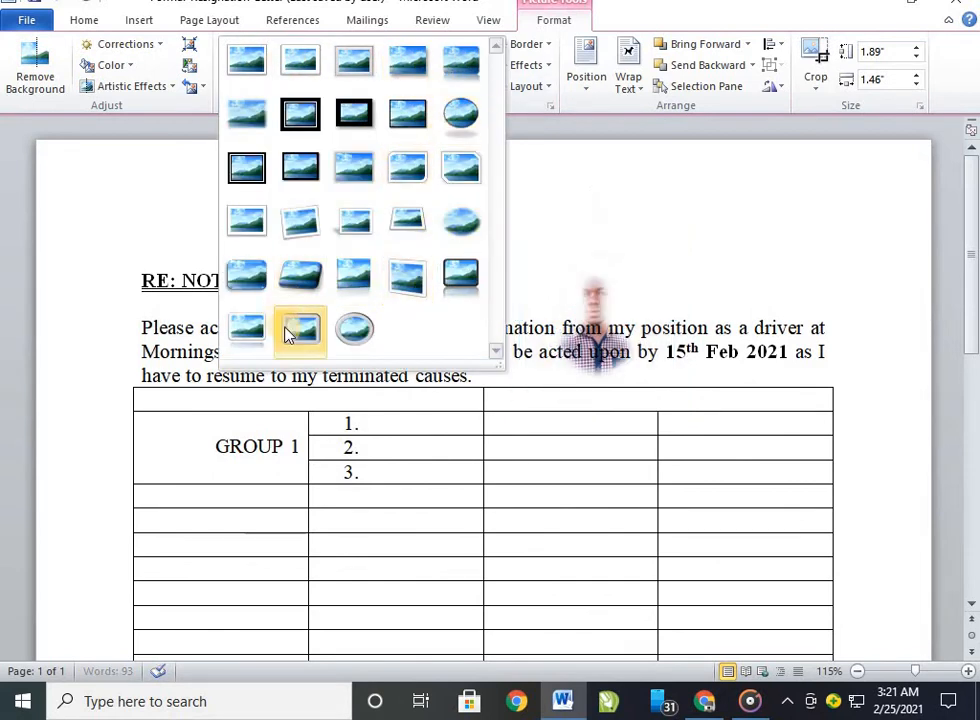
click(300, 276)
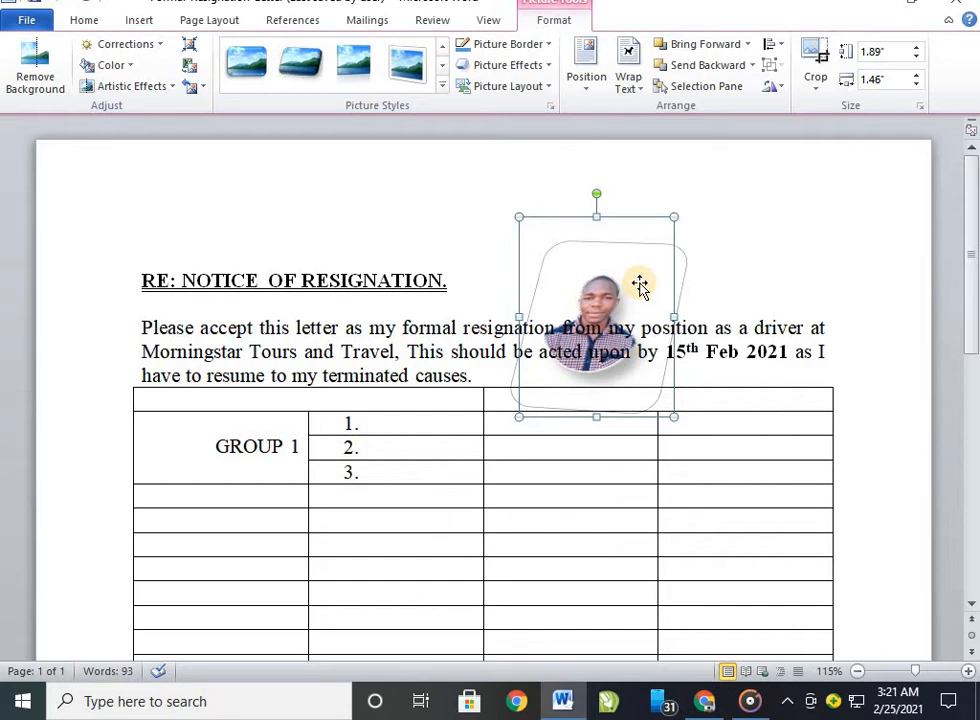
Run background removal on the portrait picture and keep the resulting changes.
click(17, 74)
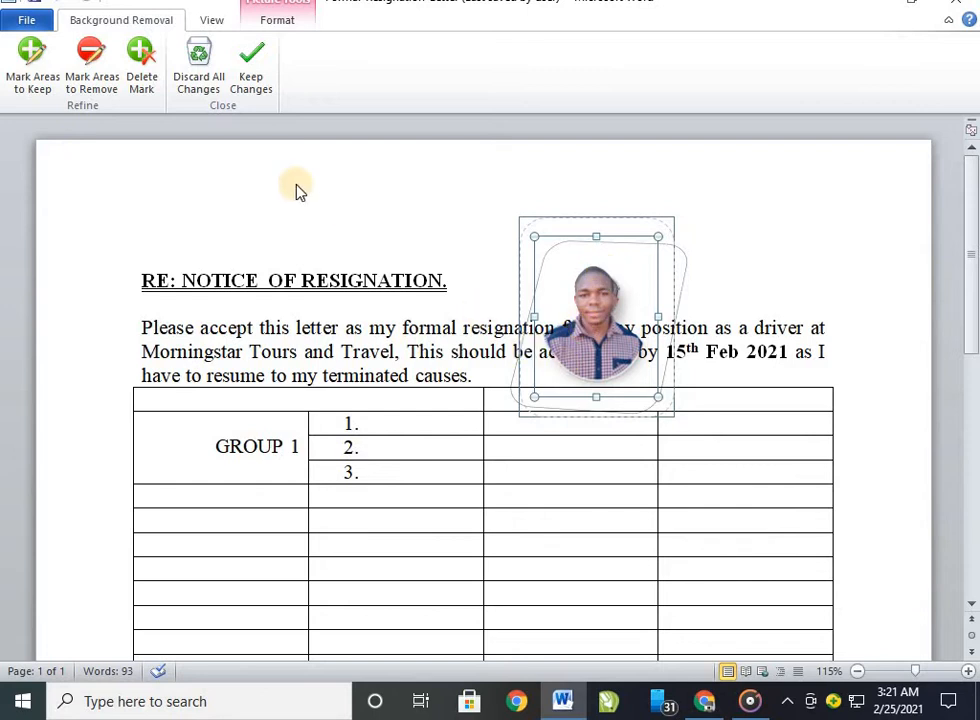
click(212, 20)
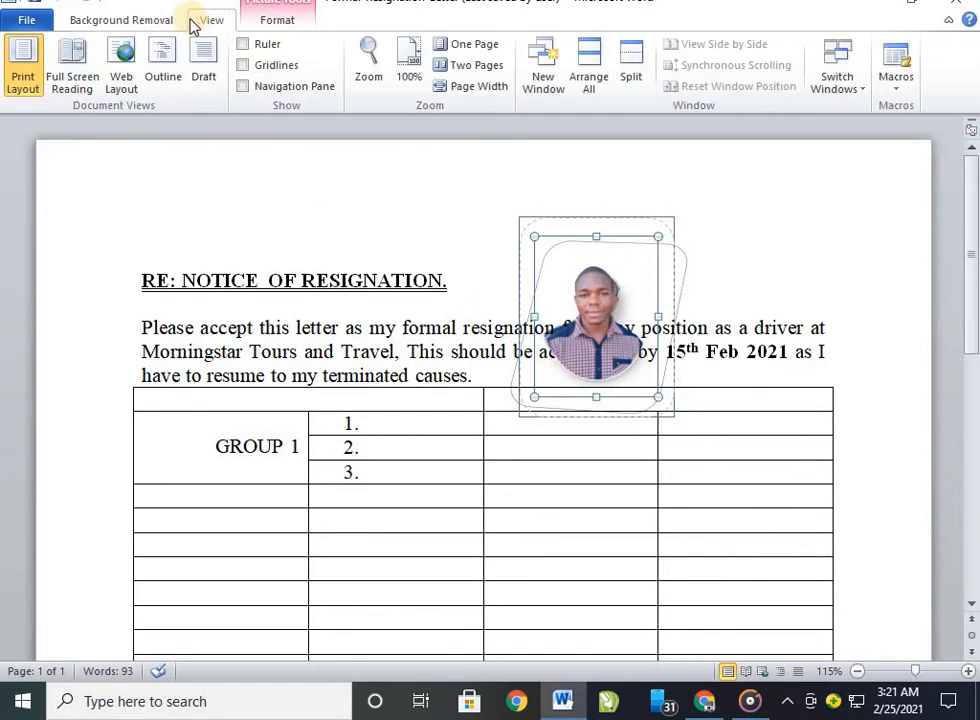
click(131, 20)
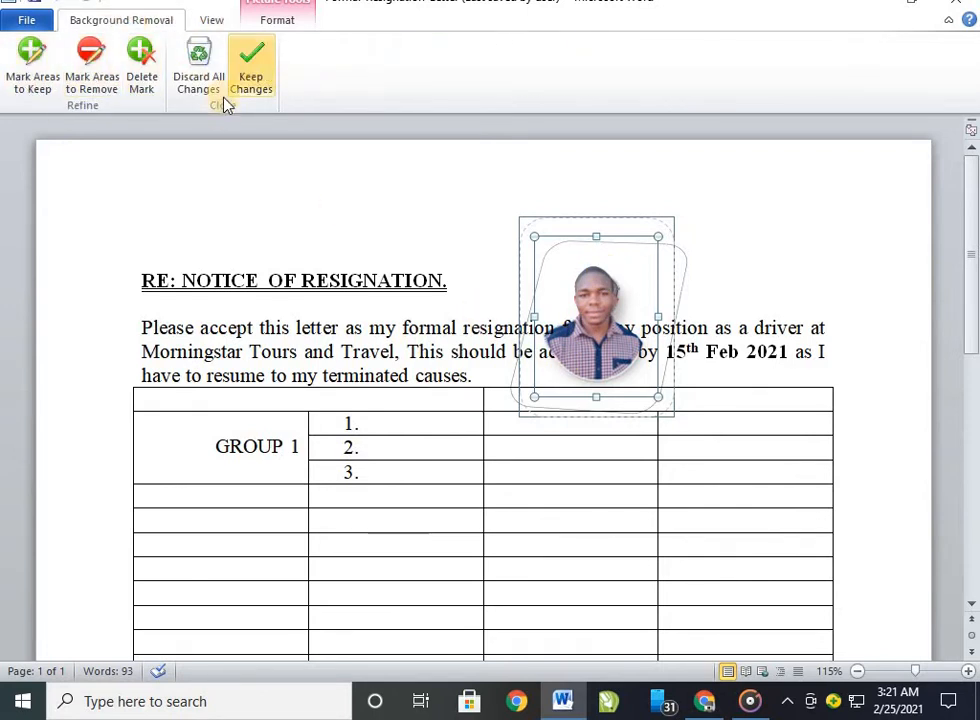
click(252, 80)
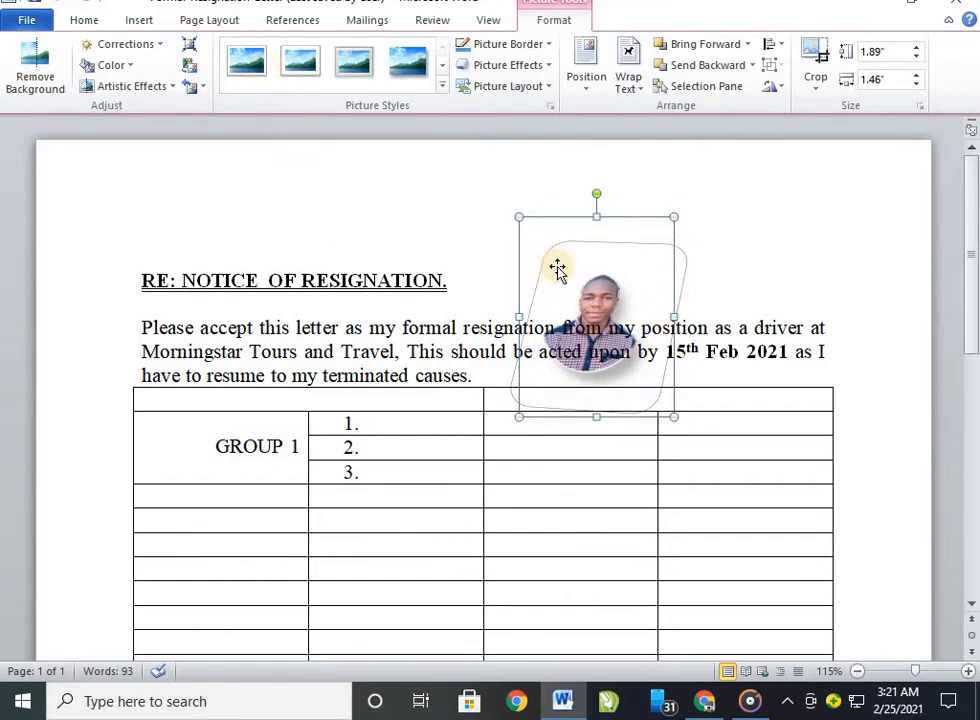
Move the picture slightly up and enlarge it to about 3.71 inches high by 2.87 inches wide.
drag(573, 276, 567, 251)
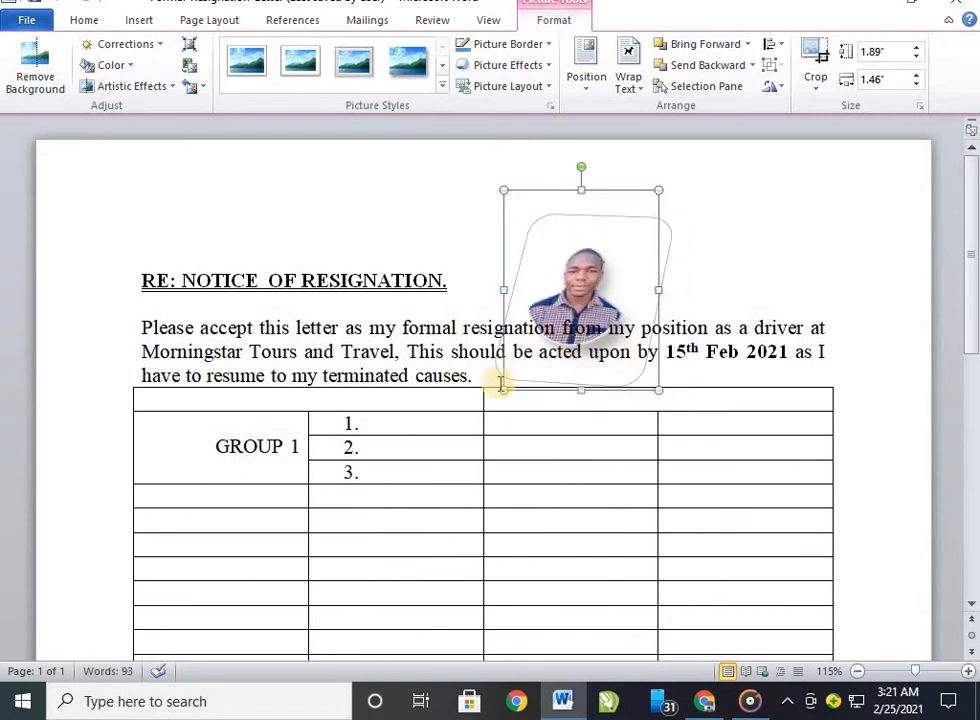
drag(503, 388, 355, 540)
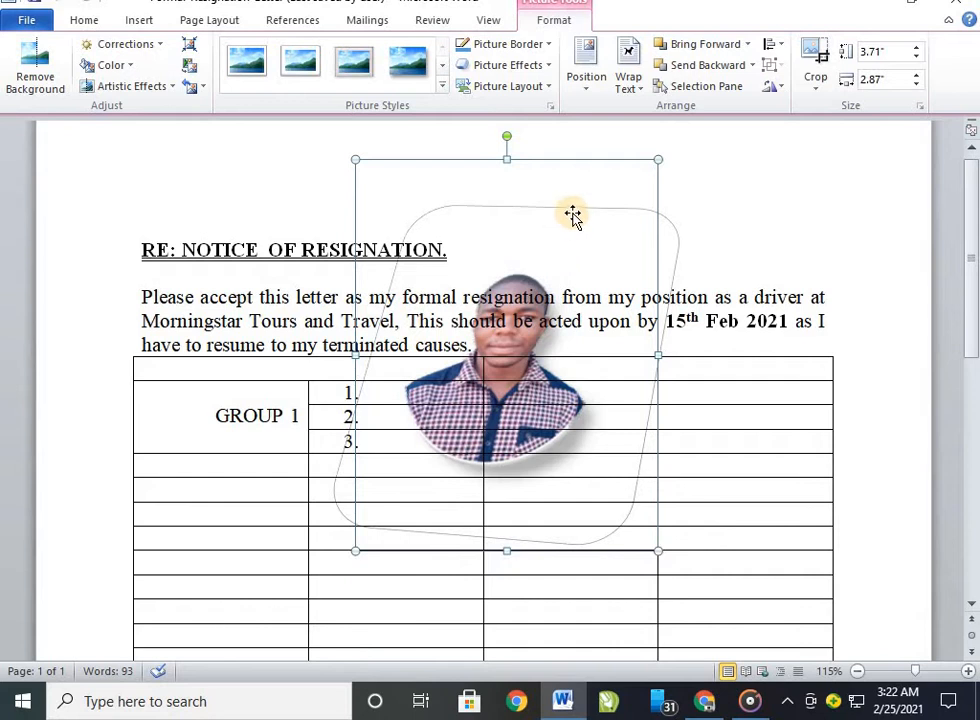
Crop the picture closely around the person on all four sides, to about 2.27 inches high by 1.78 inches wide.
click(815, 60)
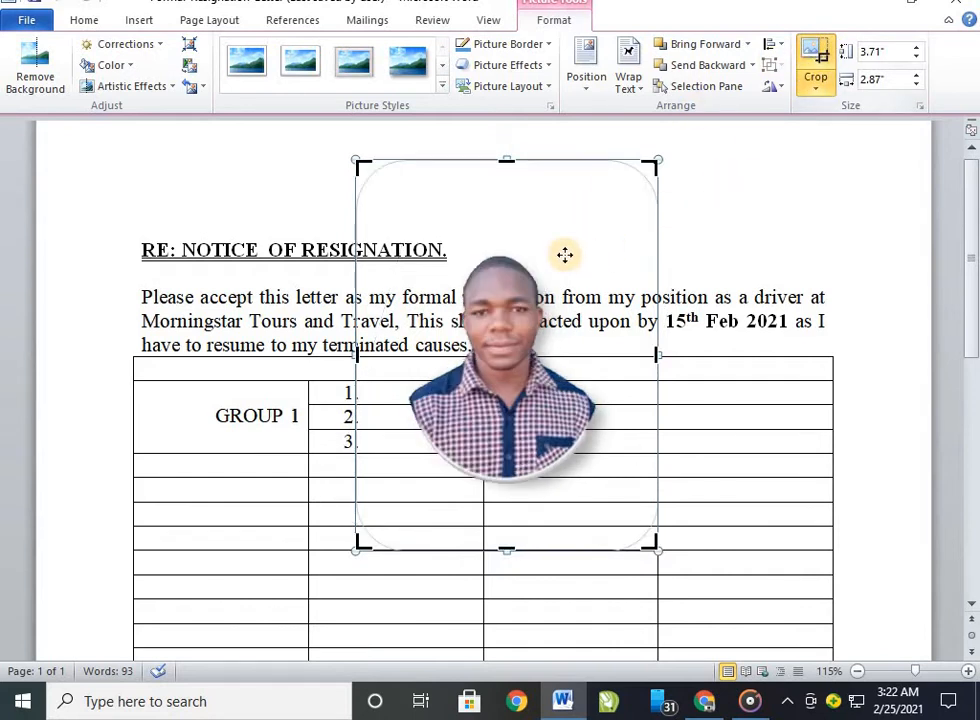
drag(505, 158, 501, 254)
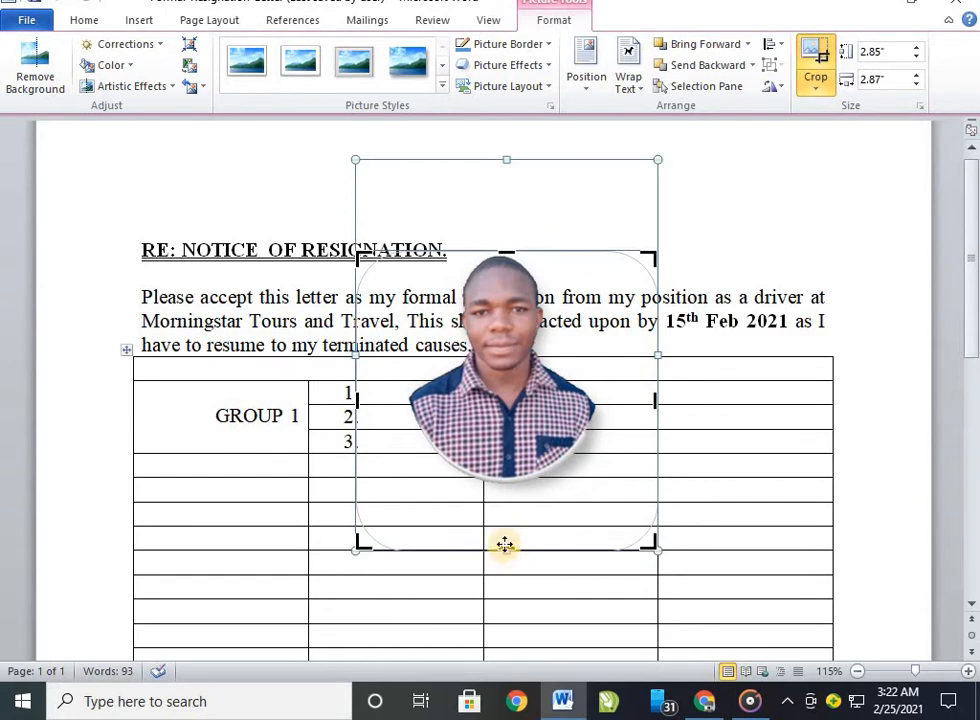
drag(507, 549, 509, 486)
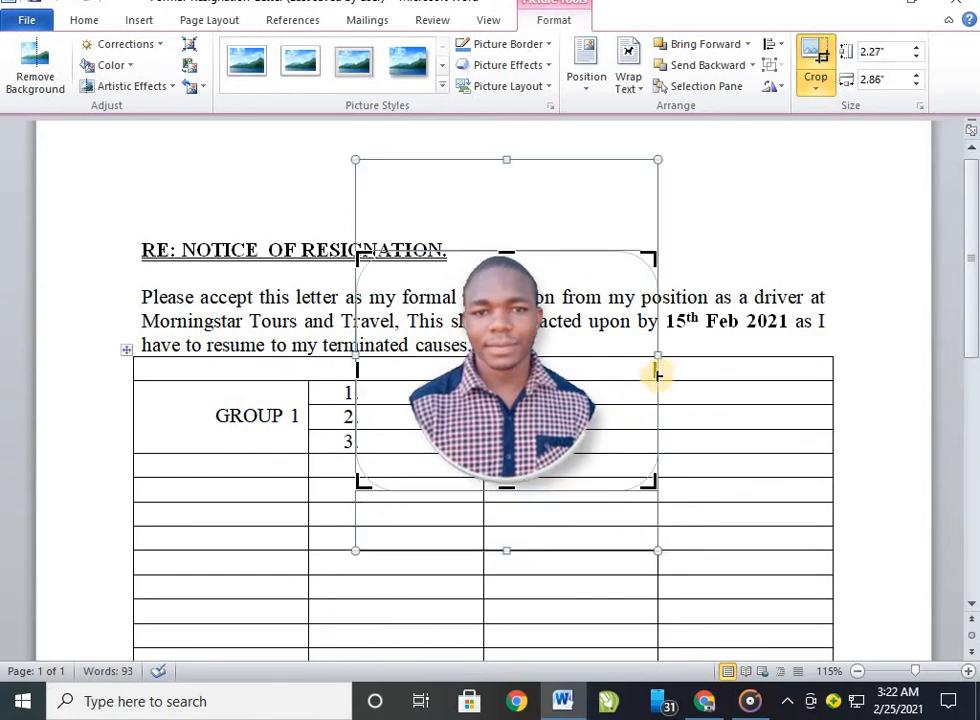
drag(657, 375, 595, 374)
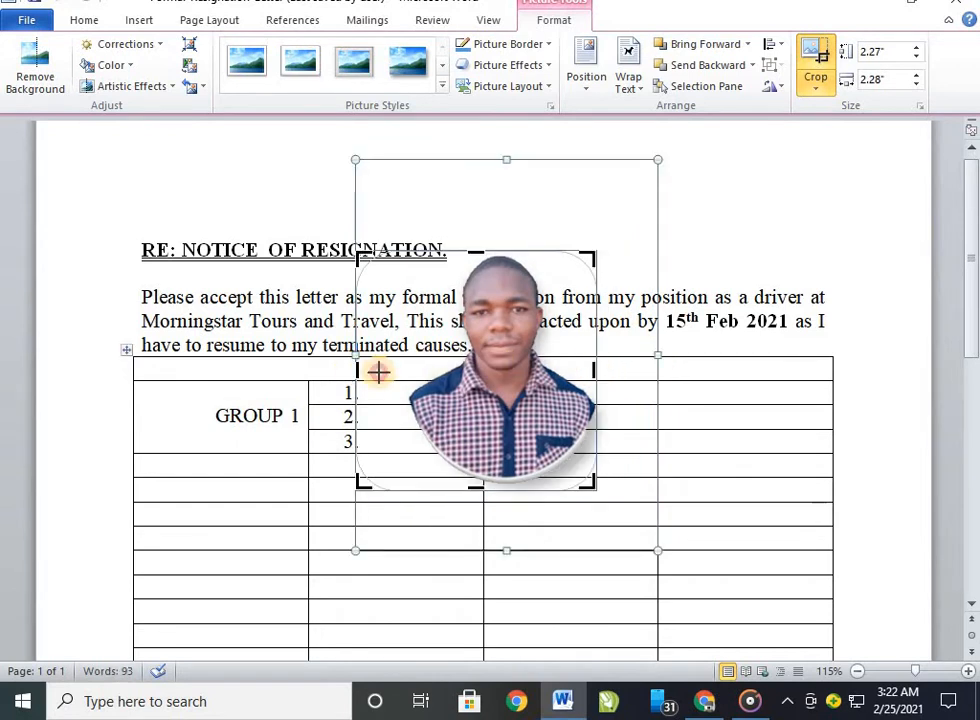
drag(378, 372, 409, 377)
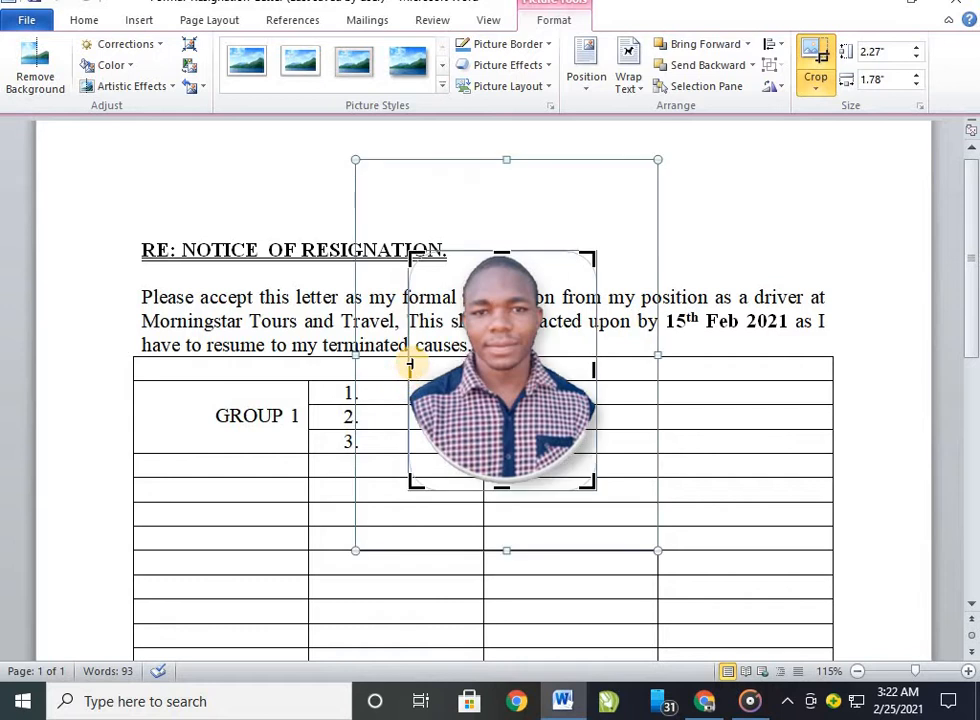
click(822, 77)
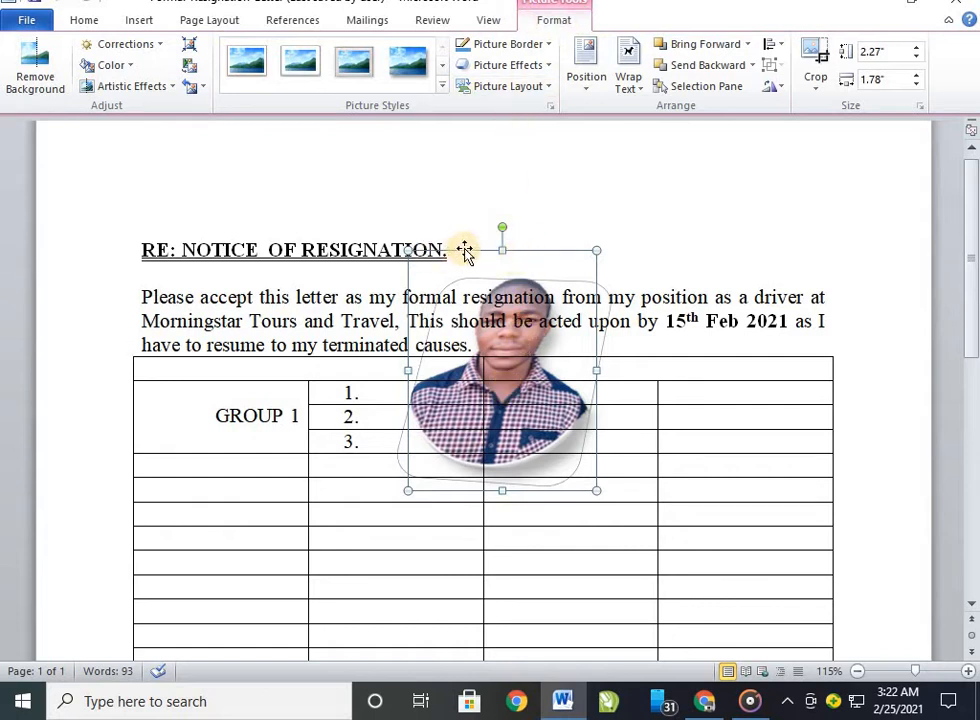
Move the picture over the heading's start and across to the page's right edge, and rotate it slightly counterclockwise.
drag(464, 252, 175, 177)
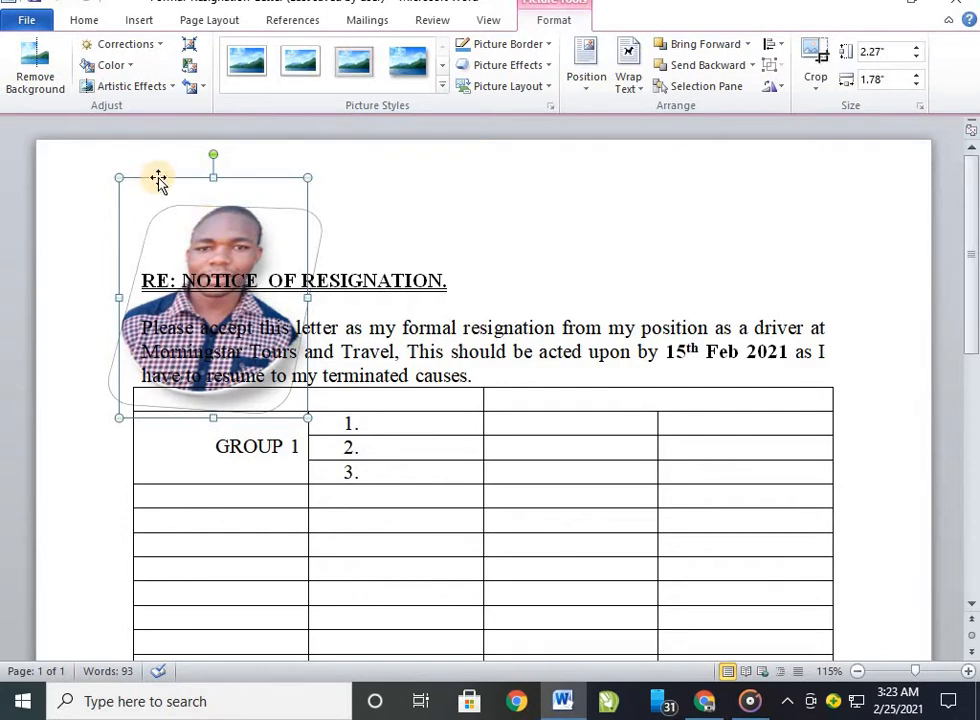
drag(158, 182, 759, 201)
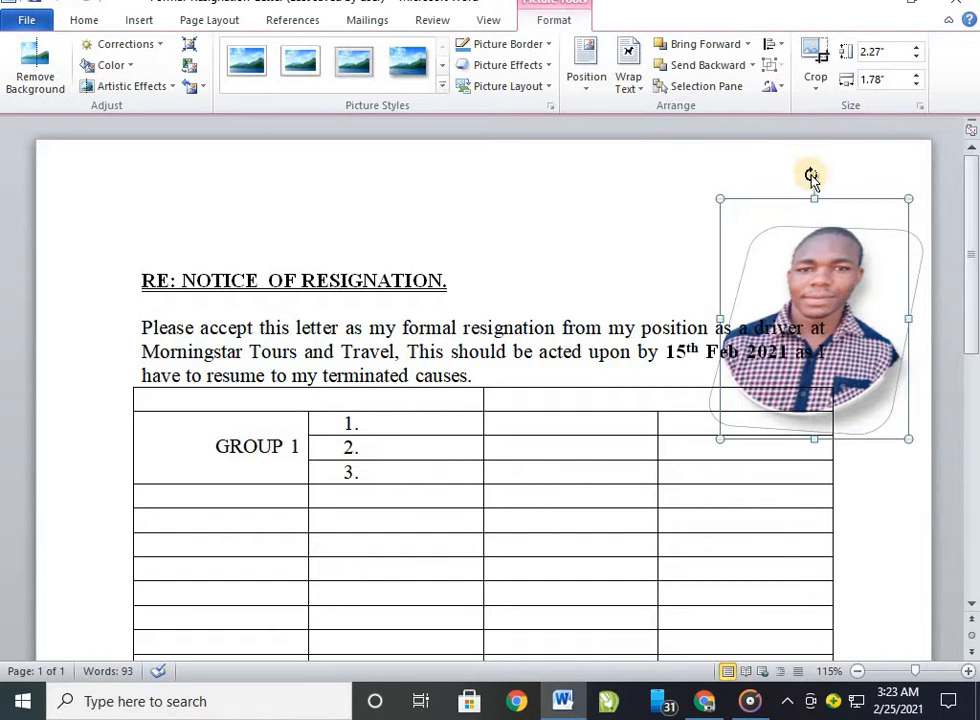
drag(811, 175, 792, 190)
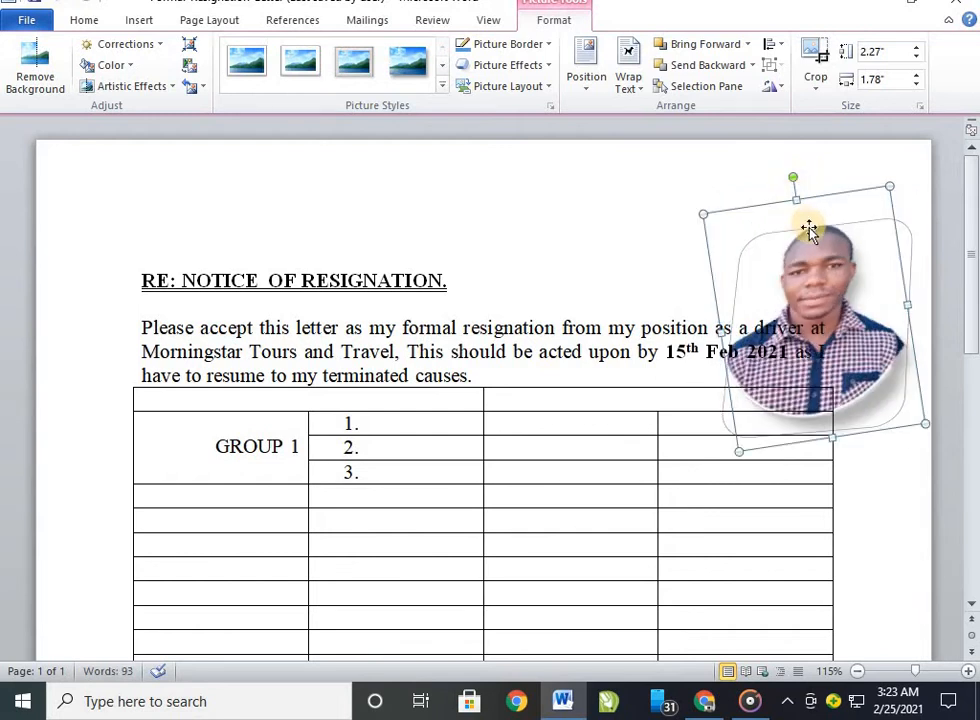
click(632, 232)
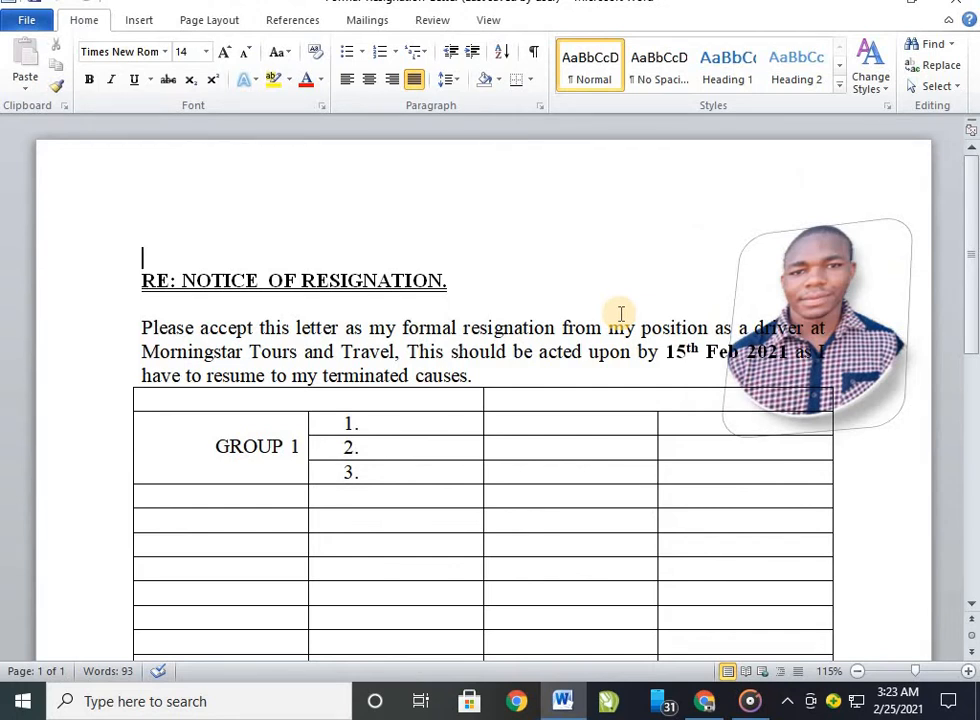
Delete the rotated picture from the letter.
click(139, 20)
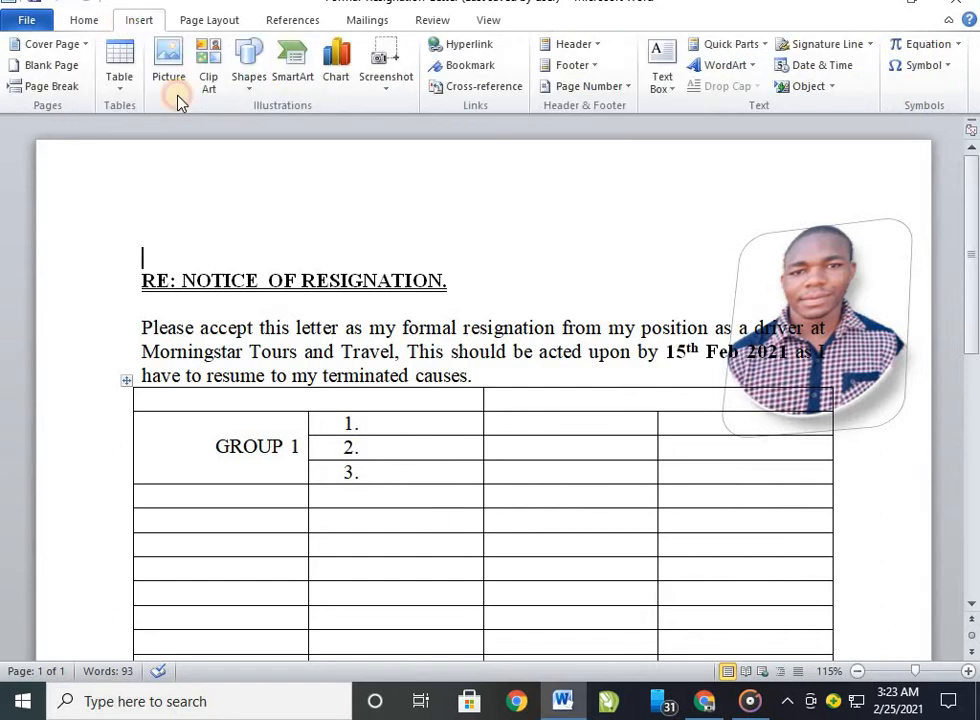
click(753, 268)
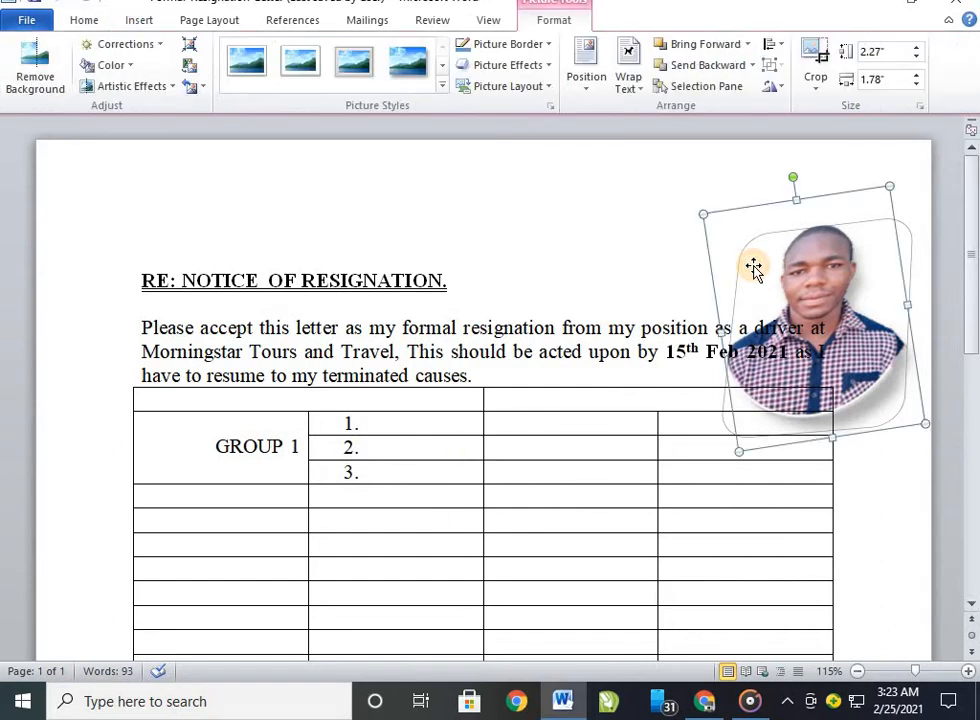
key(Delete)
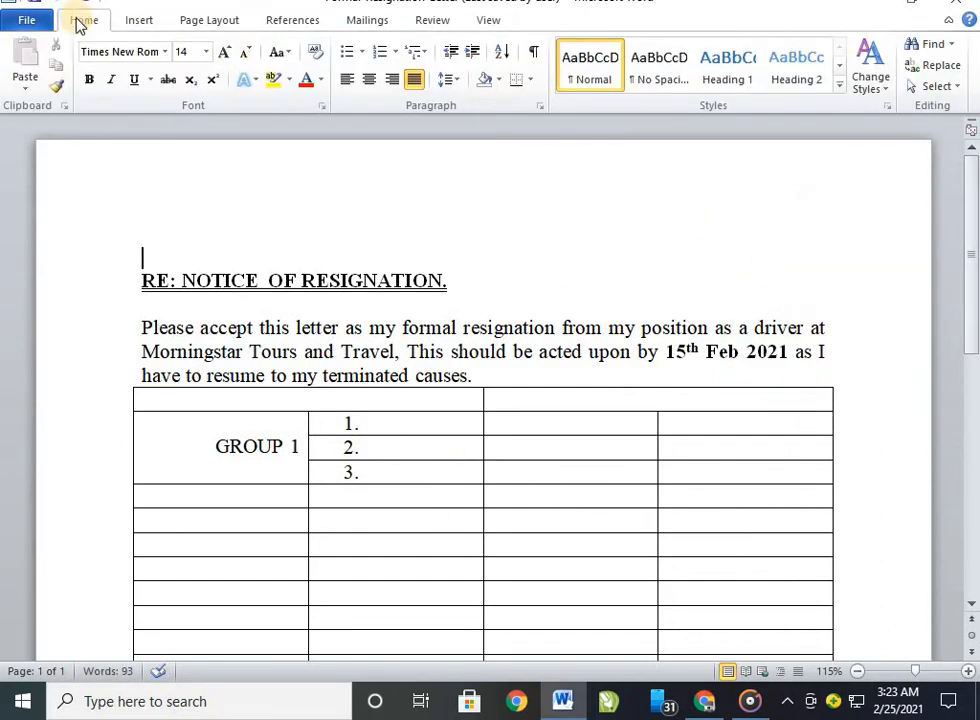
Clear the whole document by deleting all of the letter's text and the table.
click(147, 22)
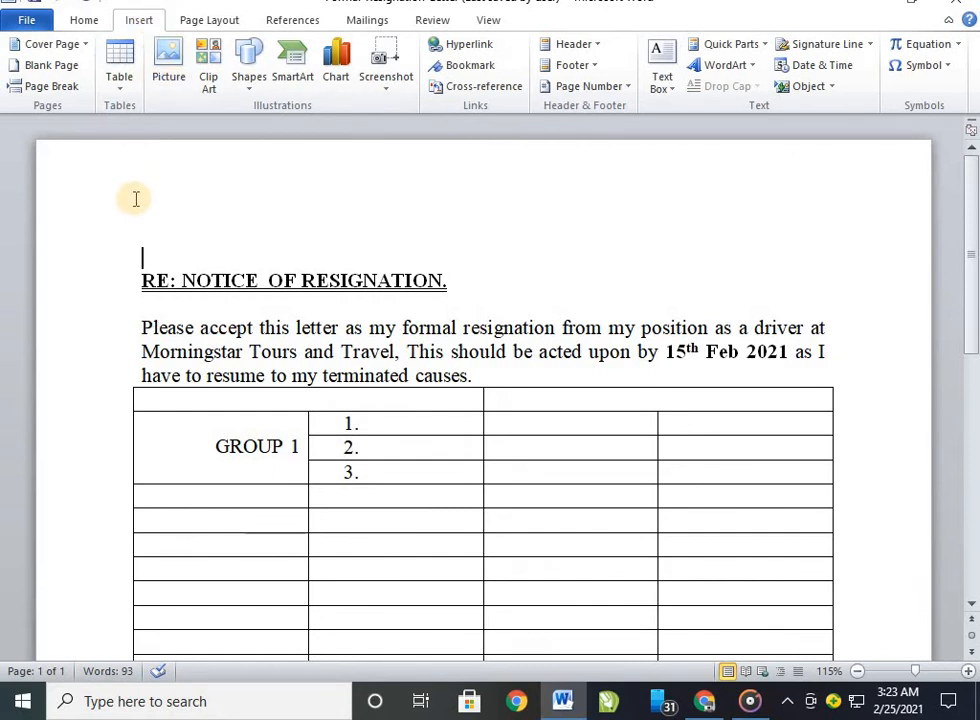
scroll(575, 464, down, 5)
scroll(481, 474, up, 4)
scroll(481, 474, up, 1)
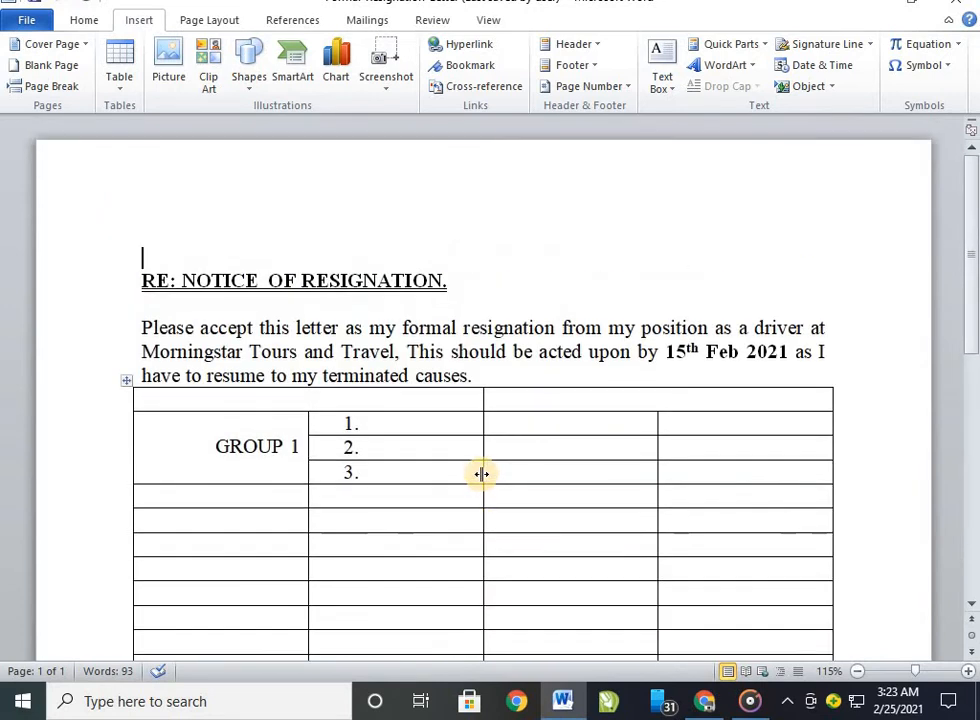
key(ctrl+a)
click(481, 476)
key(Delete)
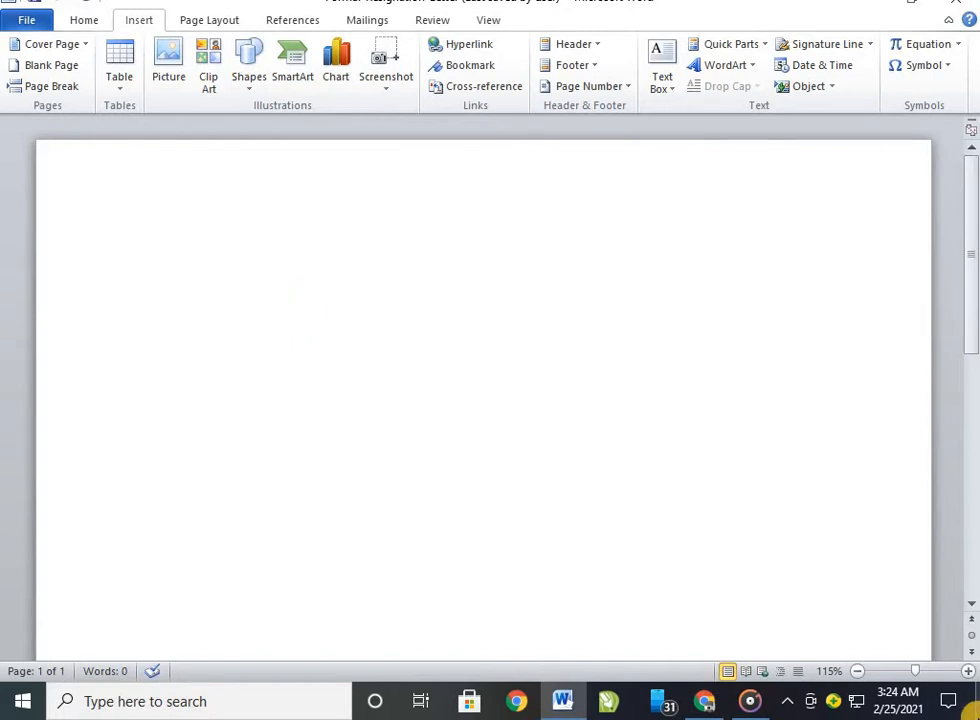
Write "Manager" on the first line and "Sales manager production manager" on the second line of the page.
text(Manage)
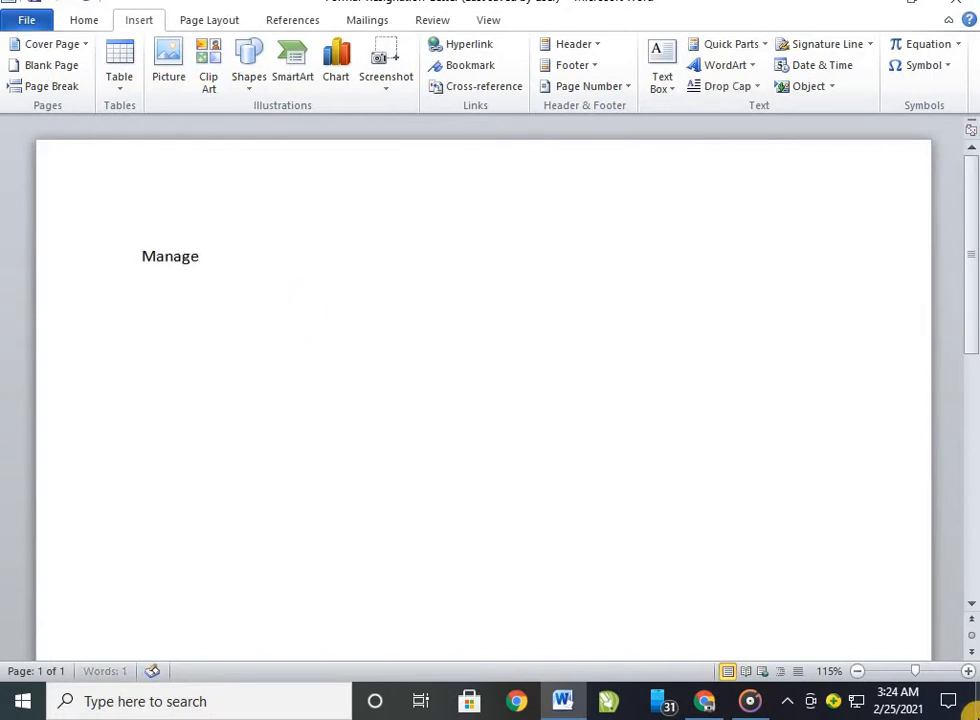
text(r)
key(Return)
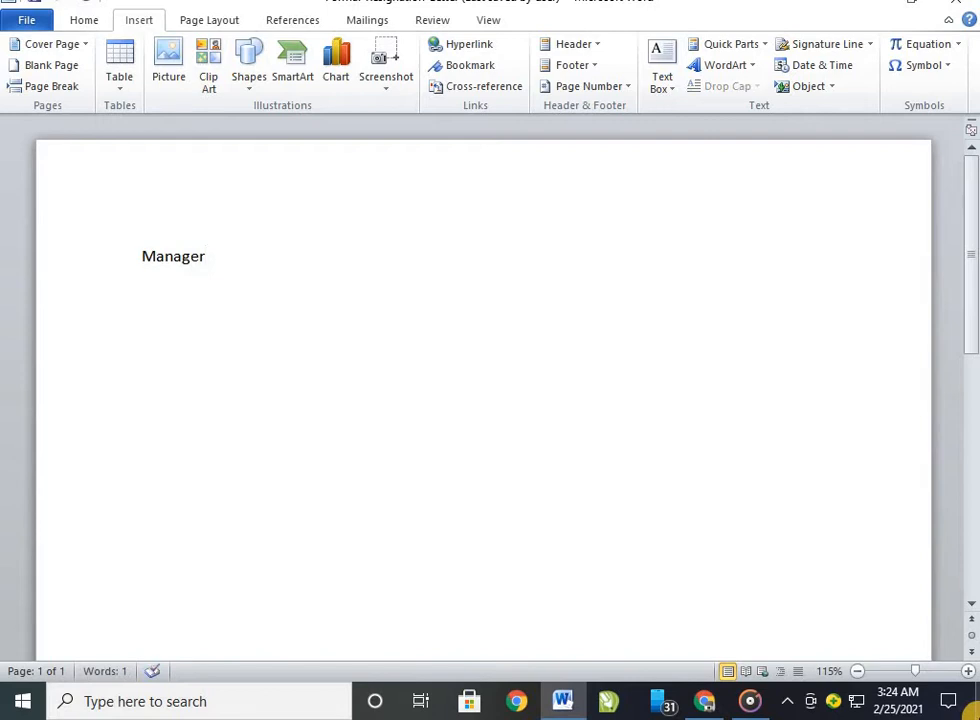
text(sale)
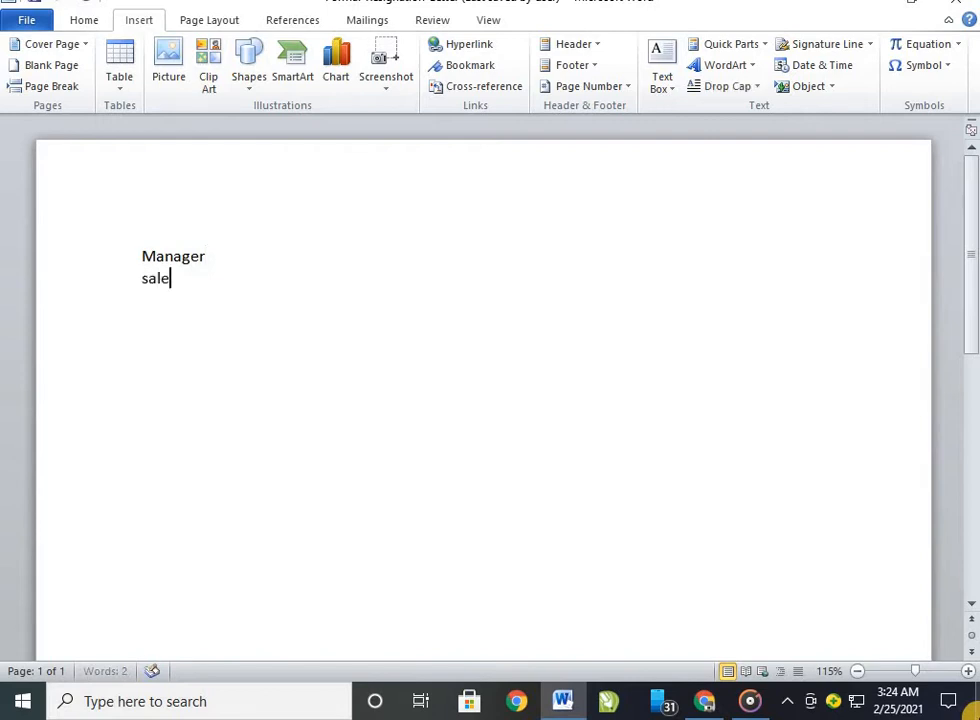
text(s manager)
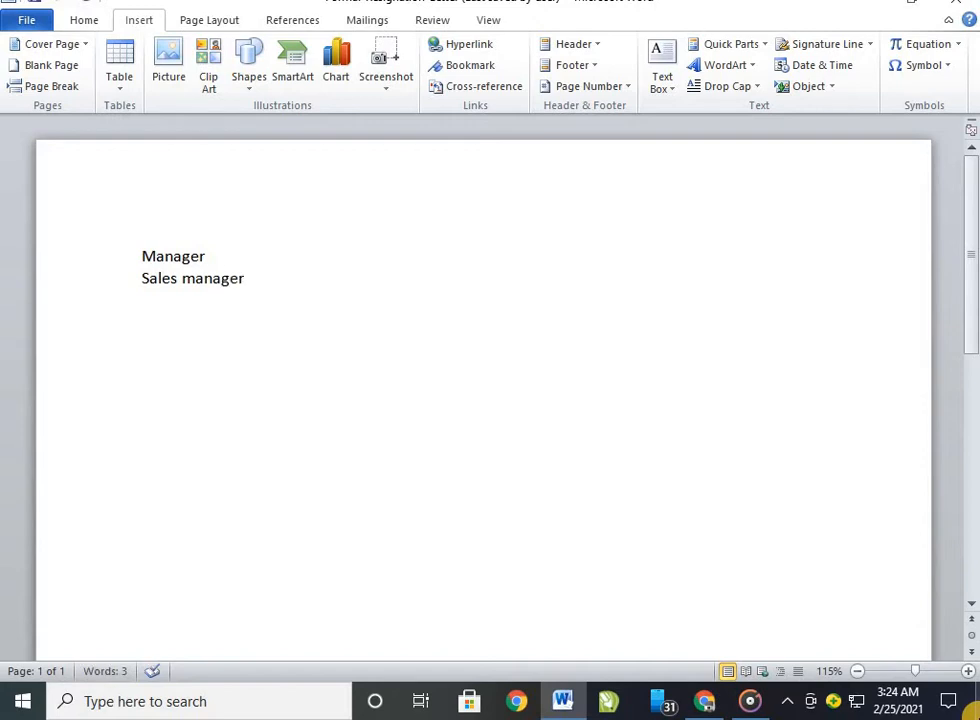
text( productio)
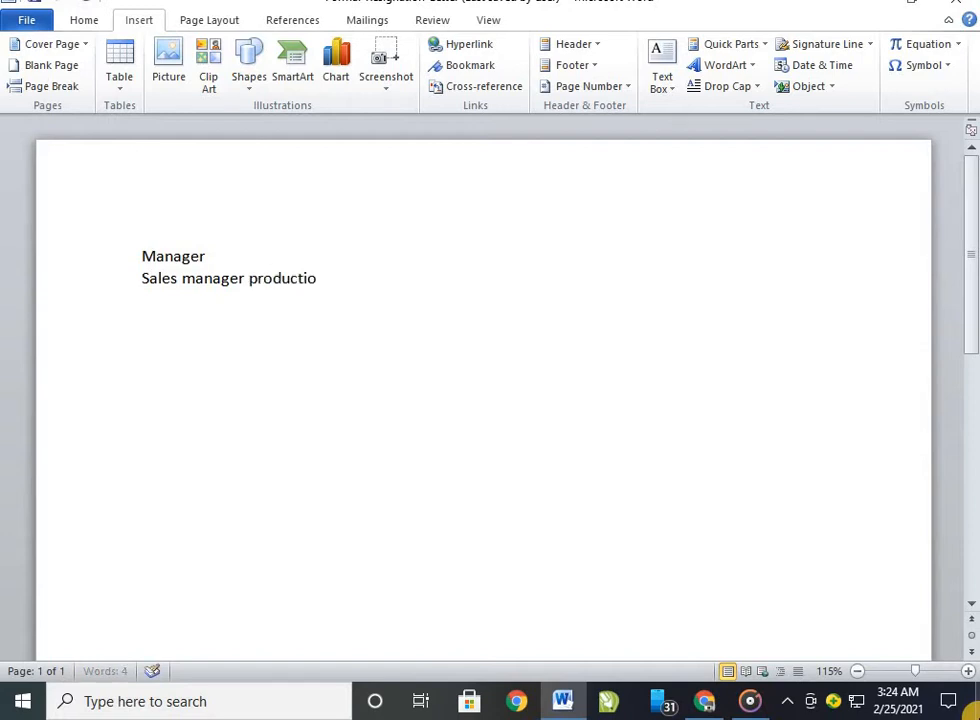
text(n manager)
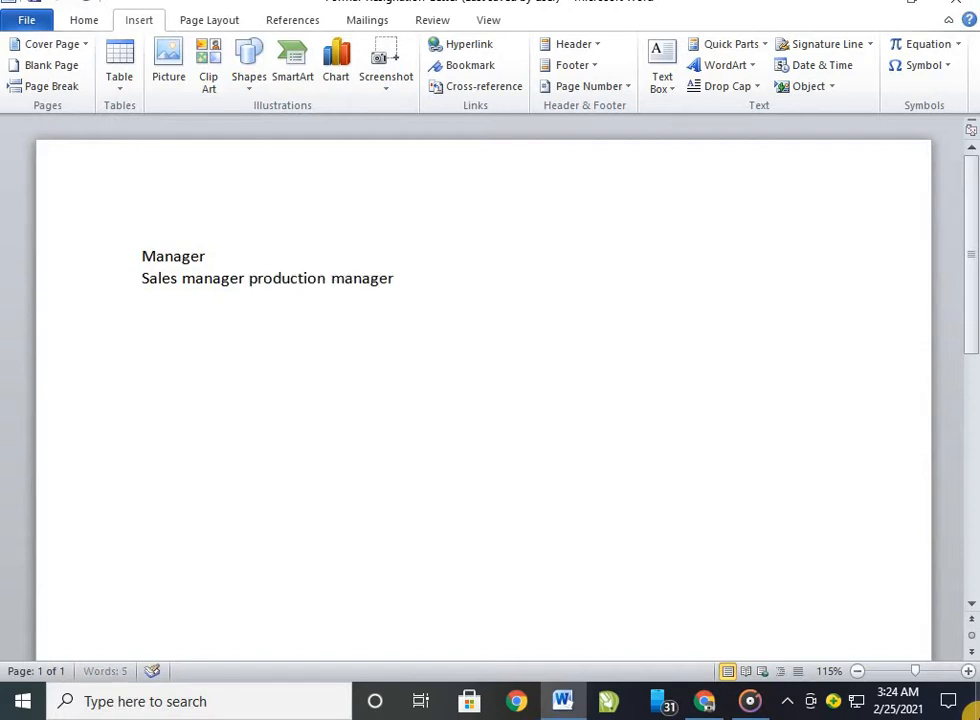
key(Return)
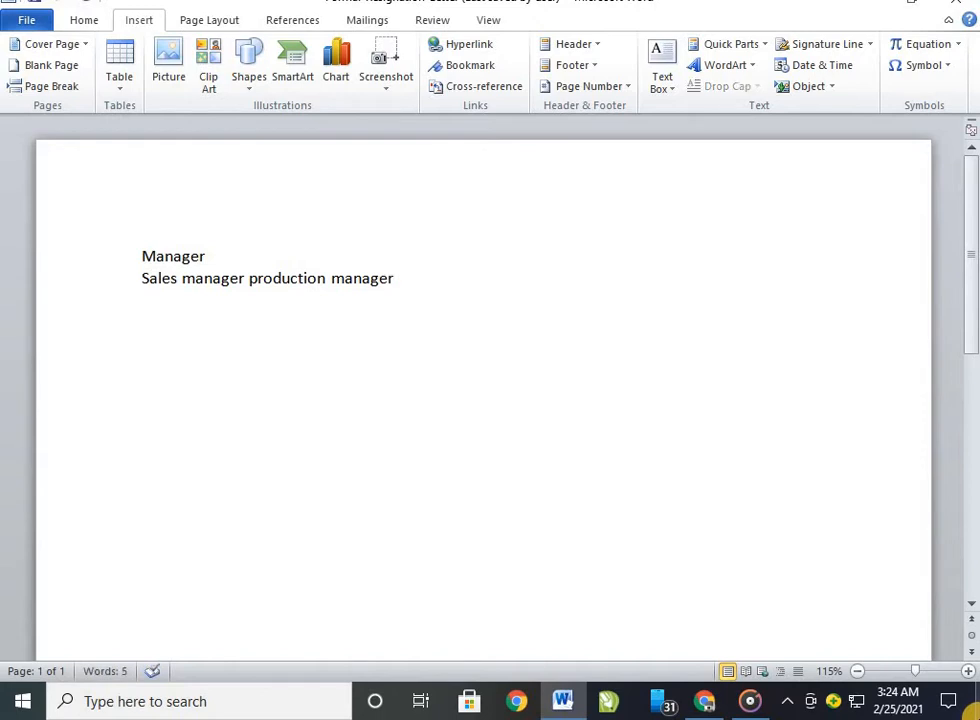
text(human)
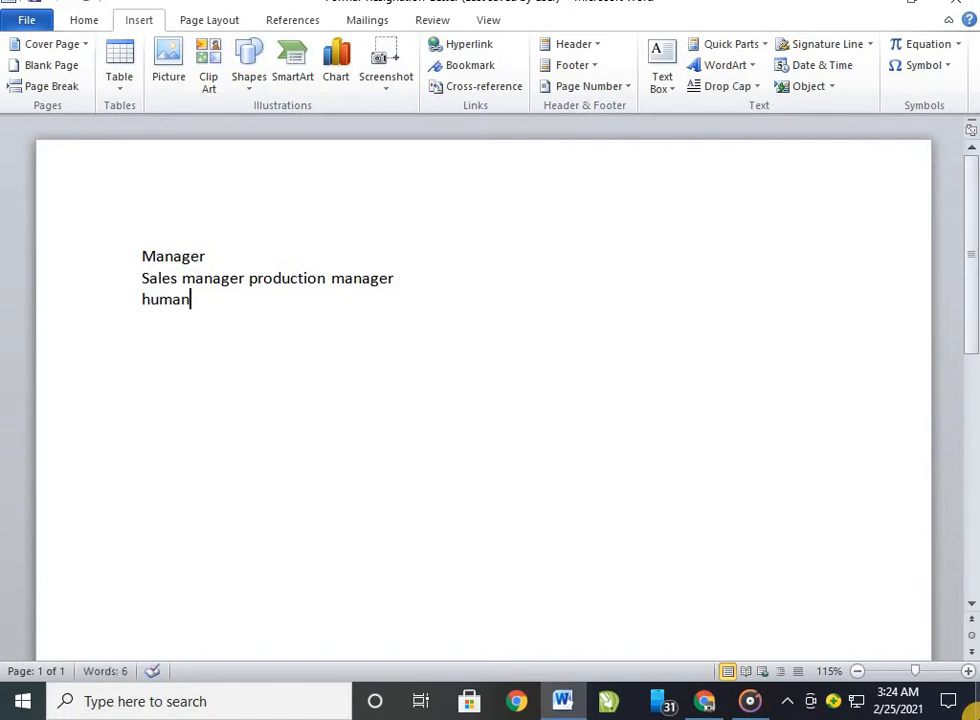
key(BackSpace)
key(BackSpace)
key(BackSpace)
key(BackSpace)
key(BackSpace)
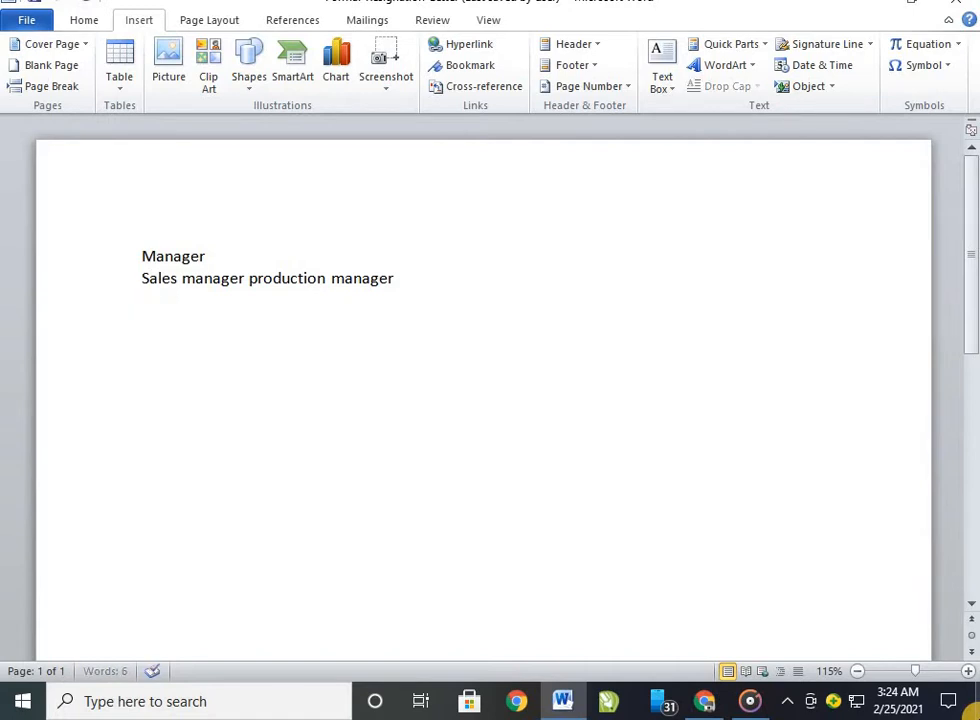
Write "HR manager Head of communication" on the third line, below the sales and production managers.
text(HR man)
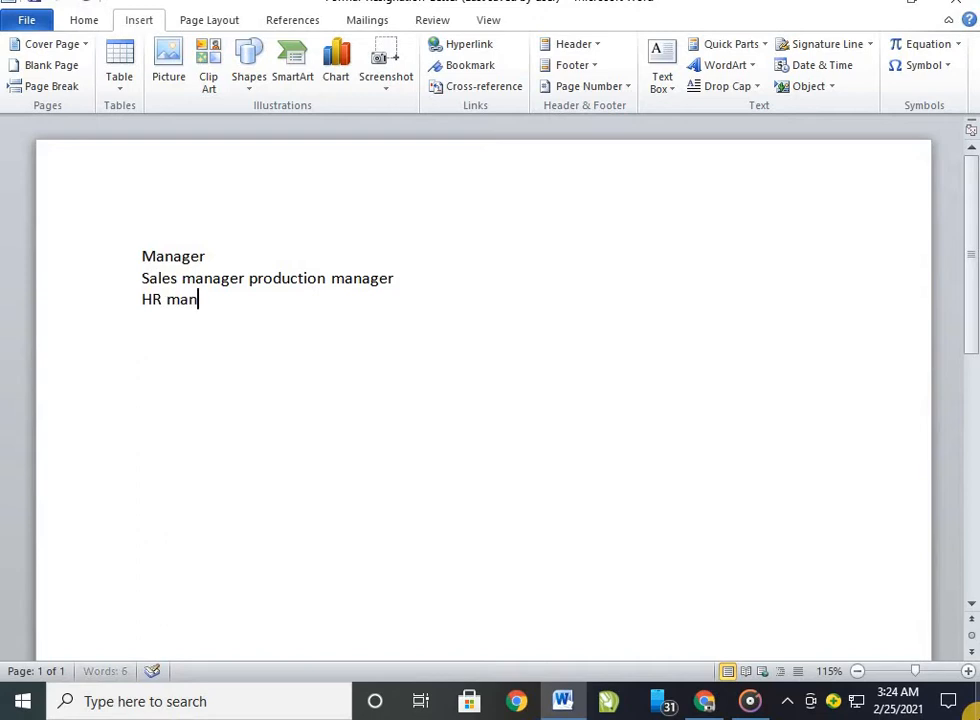
text(ager )
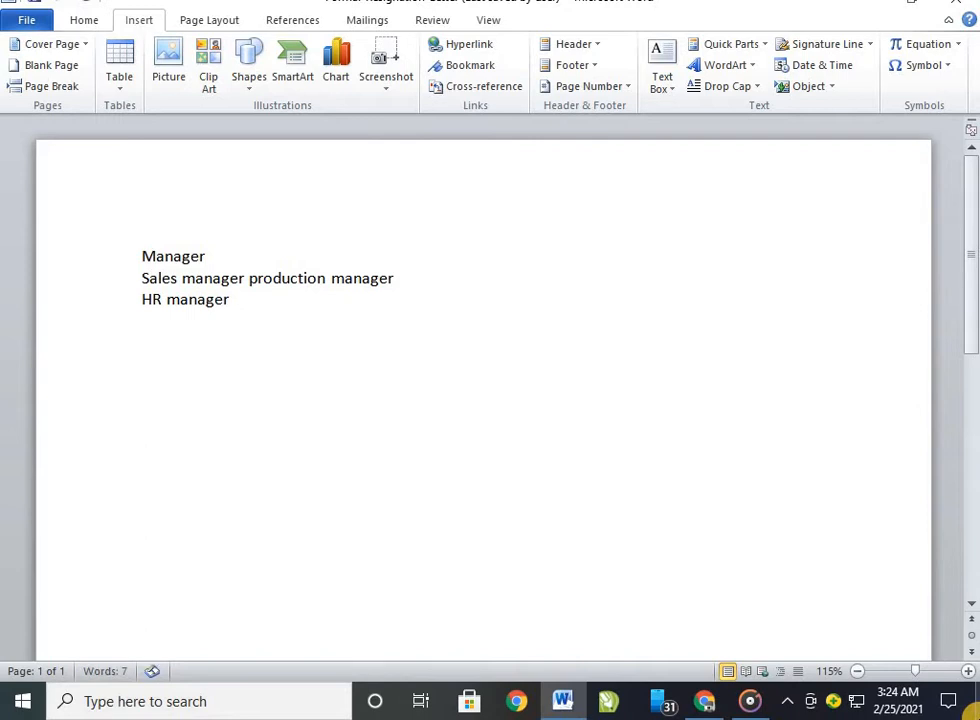
text(Head)
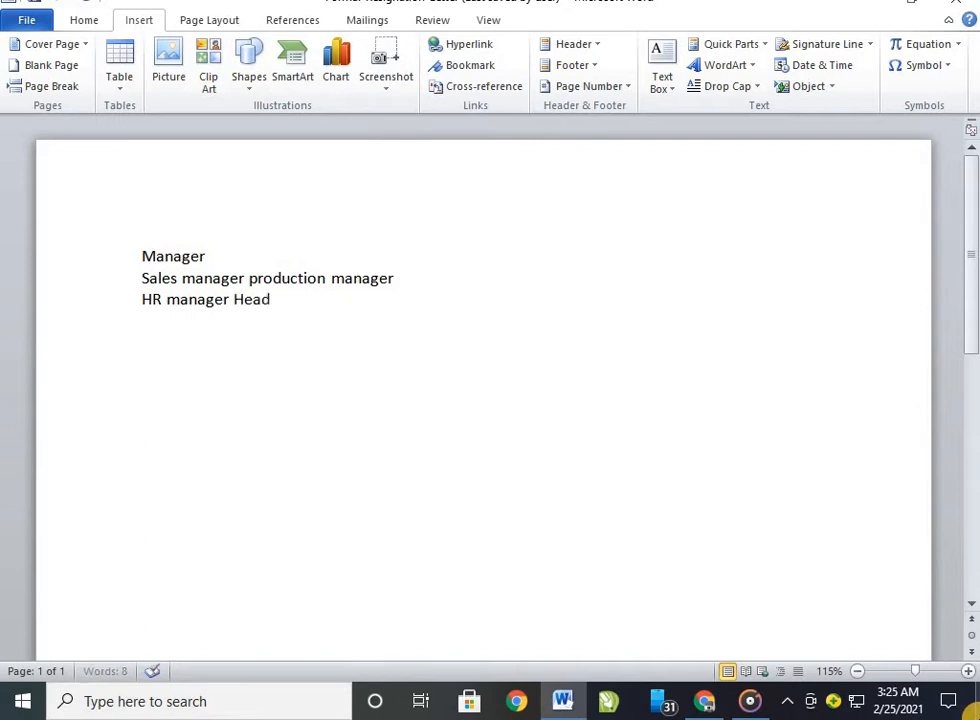
text( of comm)
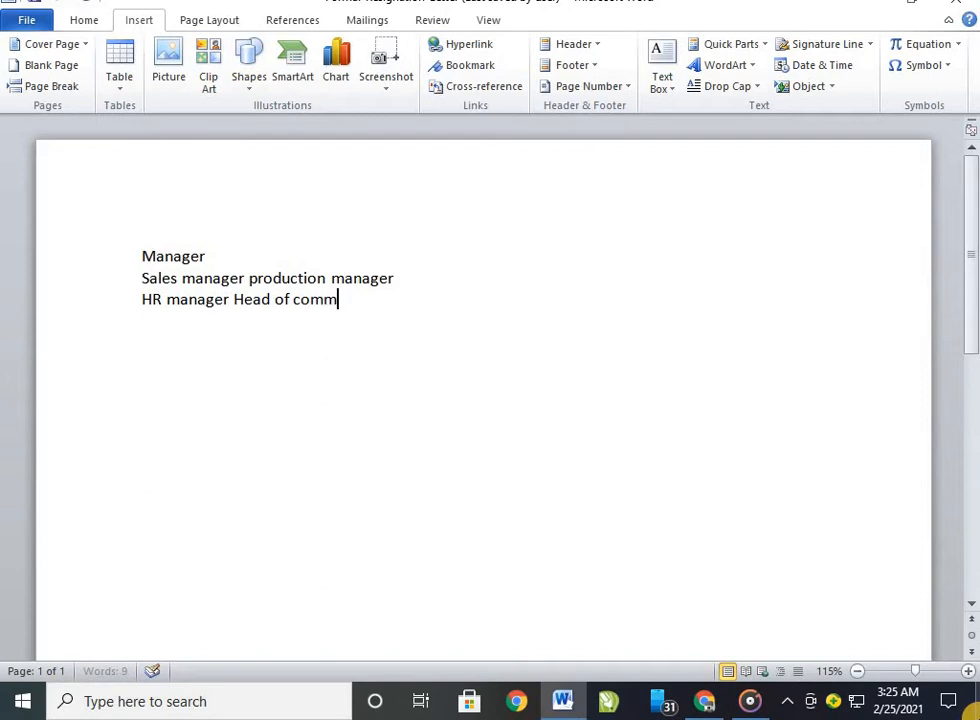
text(unication)
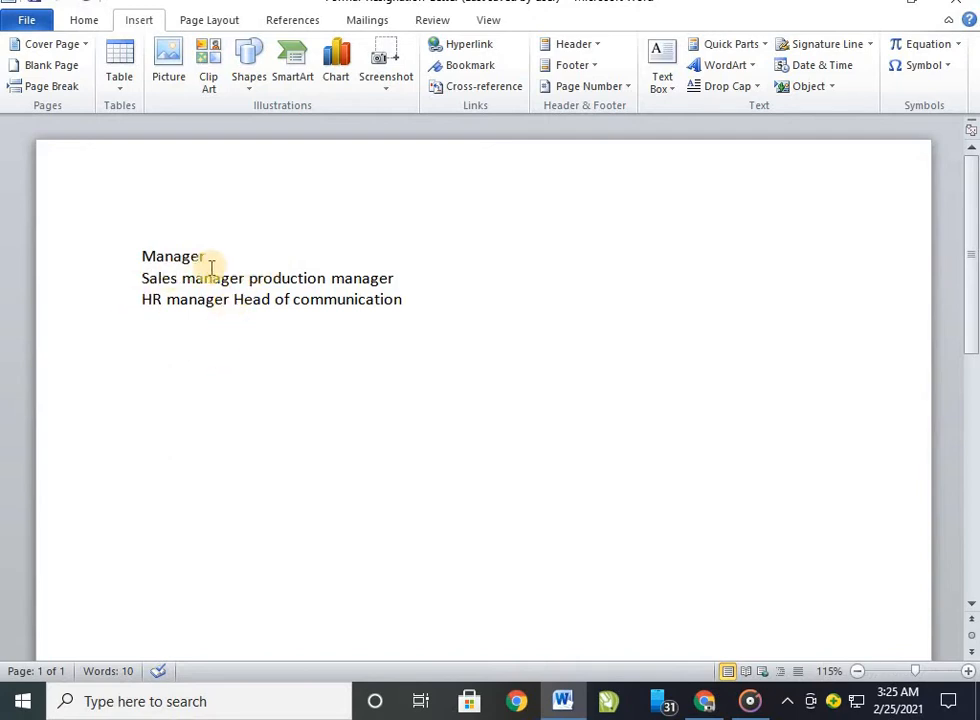
Replace "Manager" on the first line with "Director".
click(208, 265)
drag(208, 265, 142, 255)
text(D)
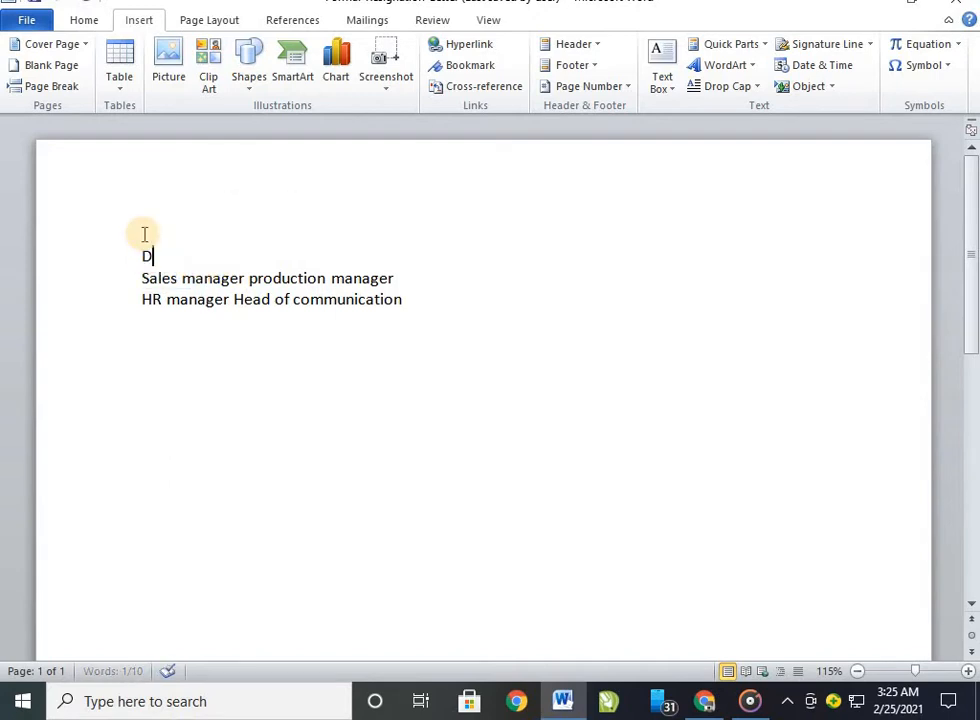
text(irector)
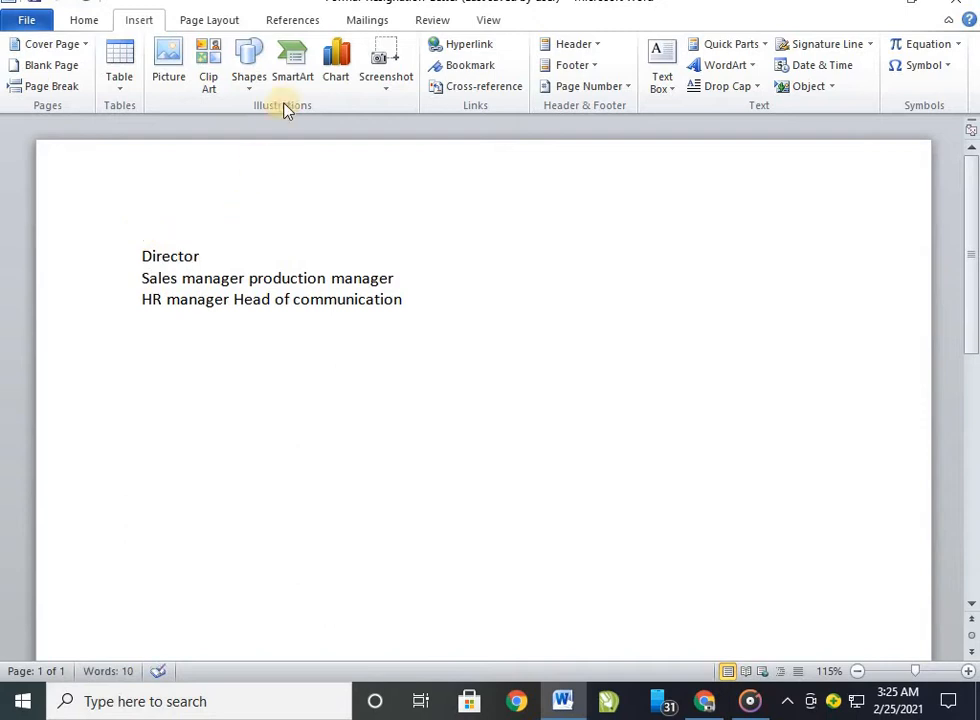
Draw a wide rectangle centred just below the job titles and paste three copies of it.
click(252, 86)
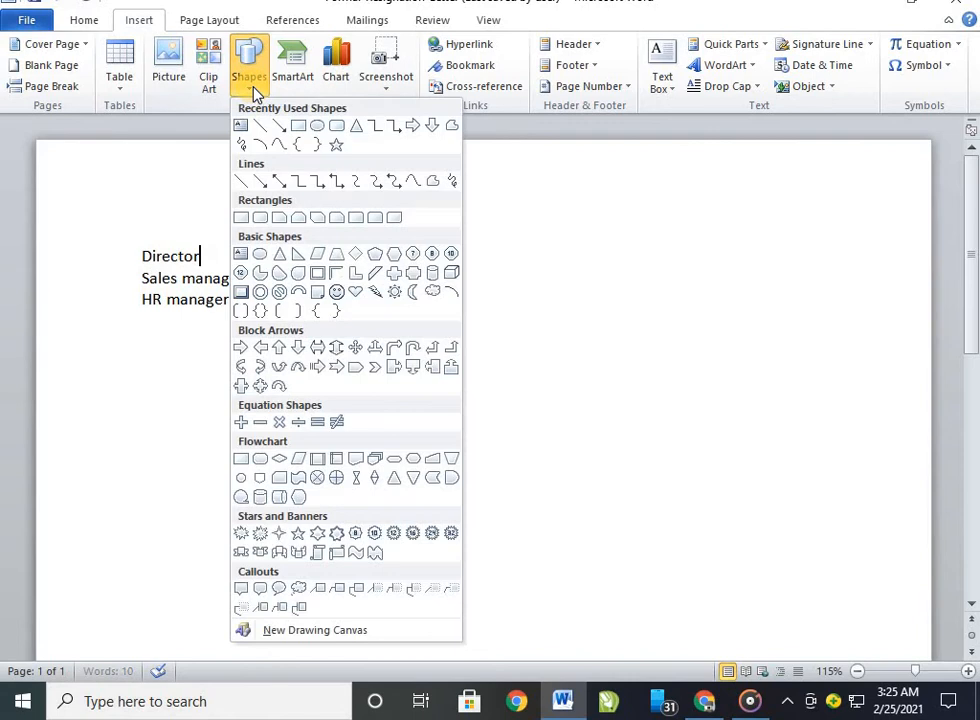
click(298, 126)
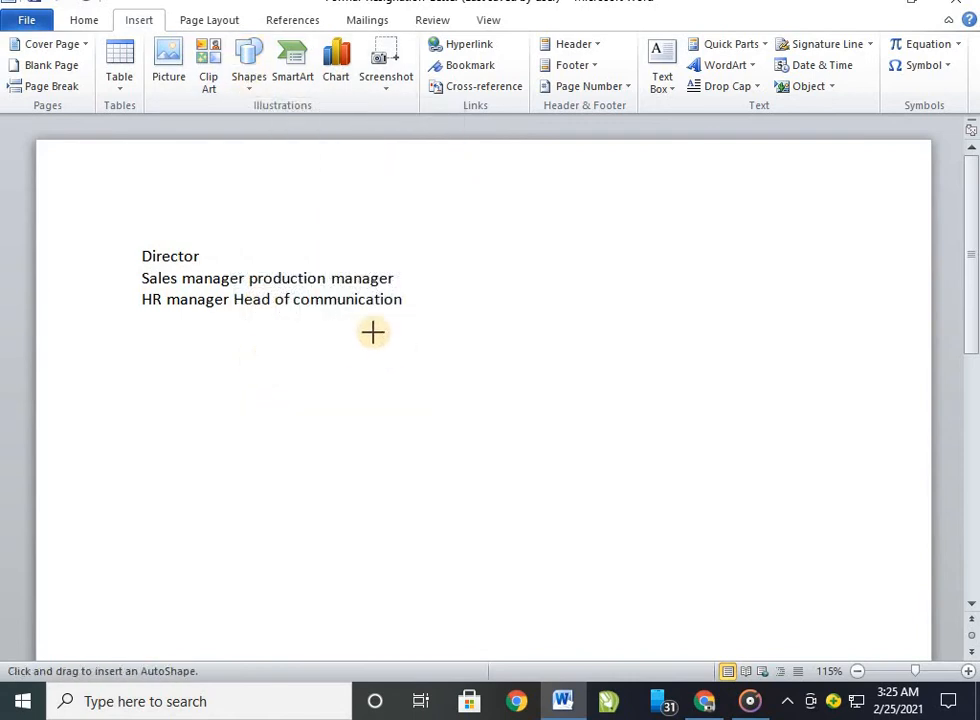
mouse_move(374, 328)
mouse_down()
mouse_move(505, 381)
mouse_move(574, 381)
mouse_move(558, 386)
mouse_up()
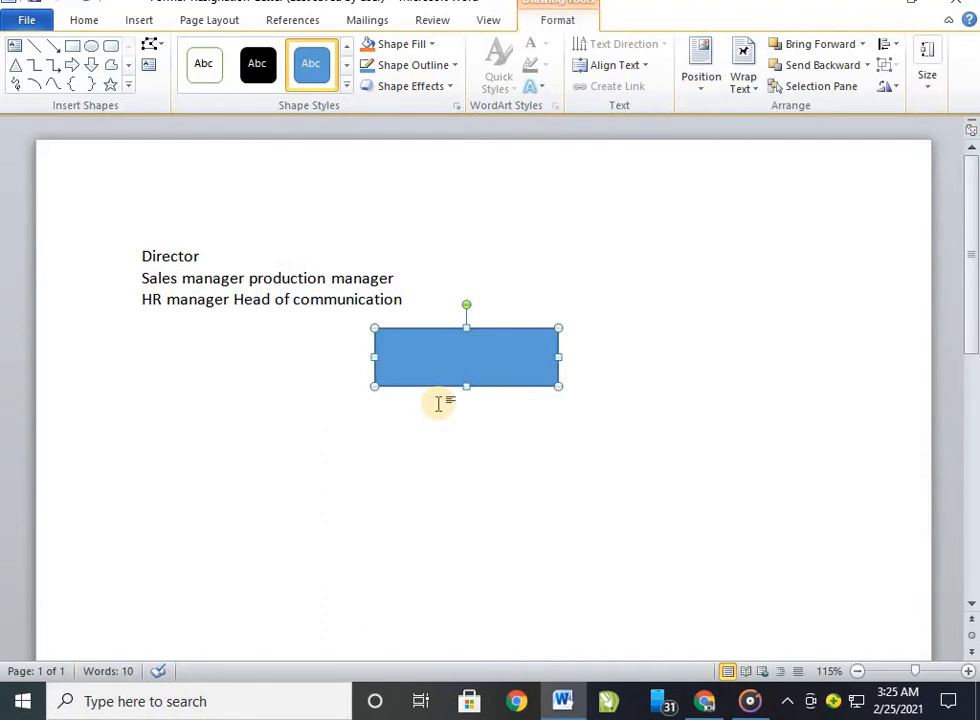
key(ctrl+v)
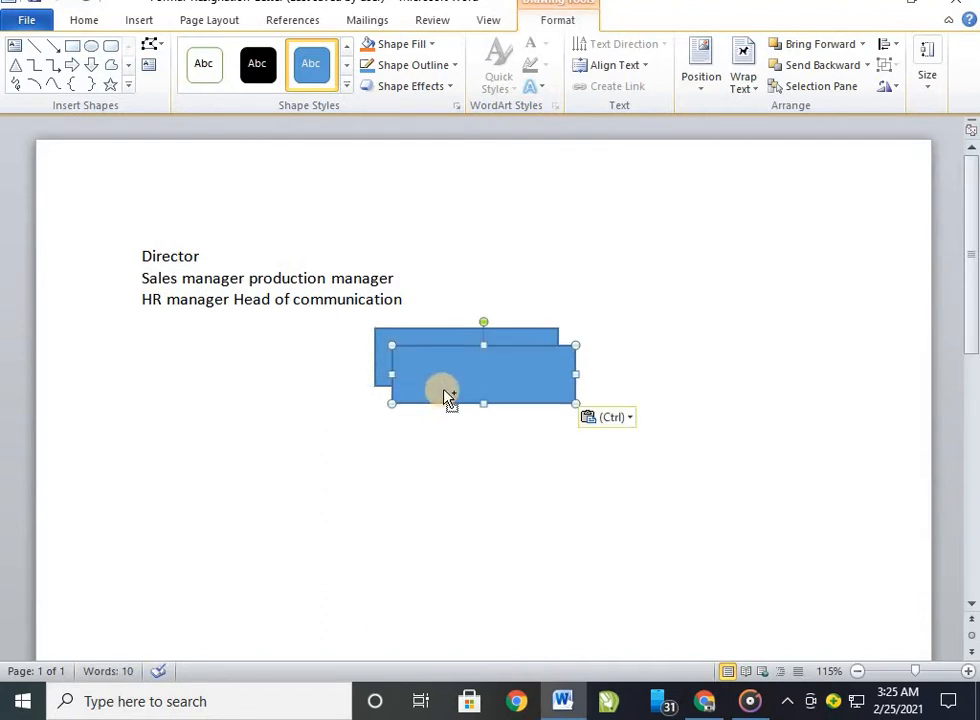
key(ctrl+v)
key(ctrl+v)
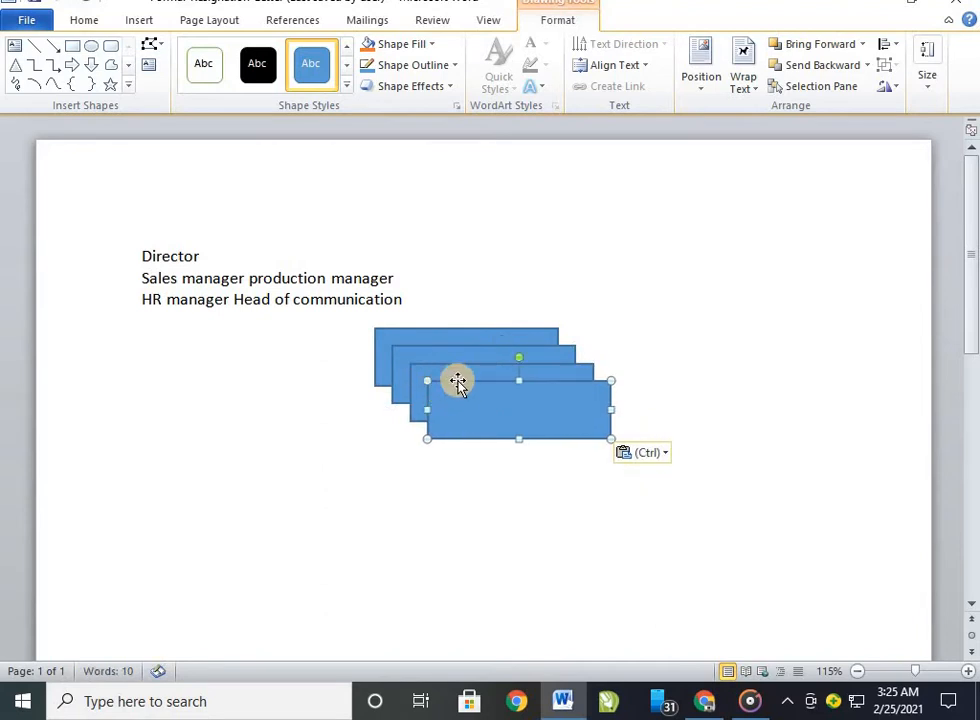
Place two of the rectangle copies on either side in a row below the original, and the third beneath the left one.
drag(463, 413, 169, 460)
click(453, 404)
drag(498, 391, 685, 456)
click(430, 378)
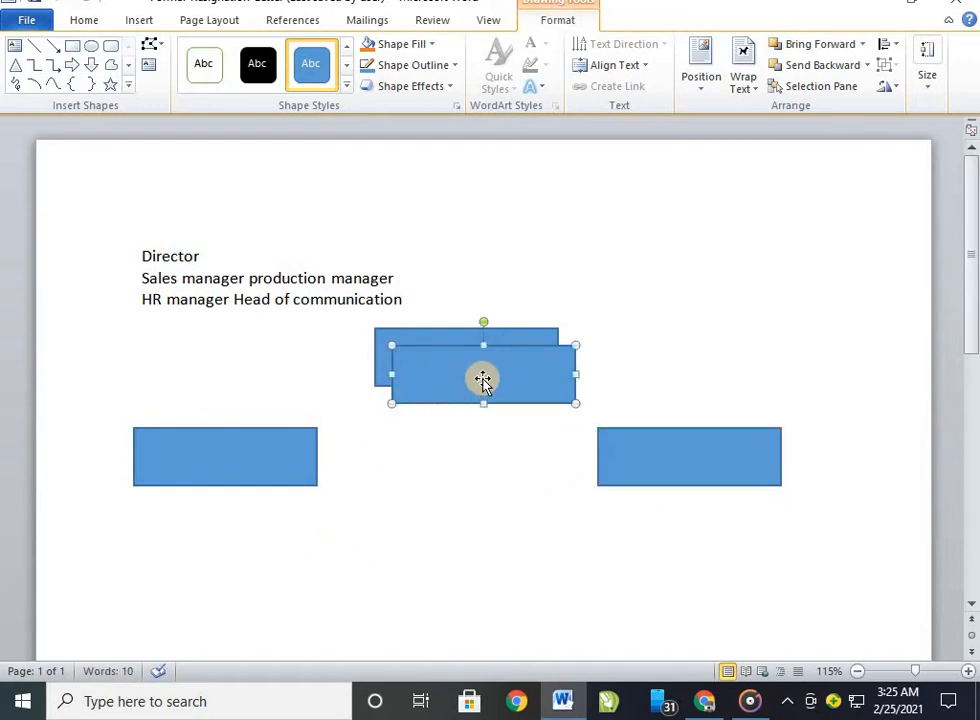
drag(468, 374, 248, 573)
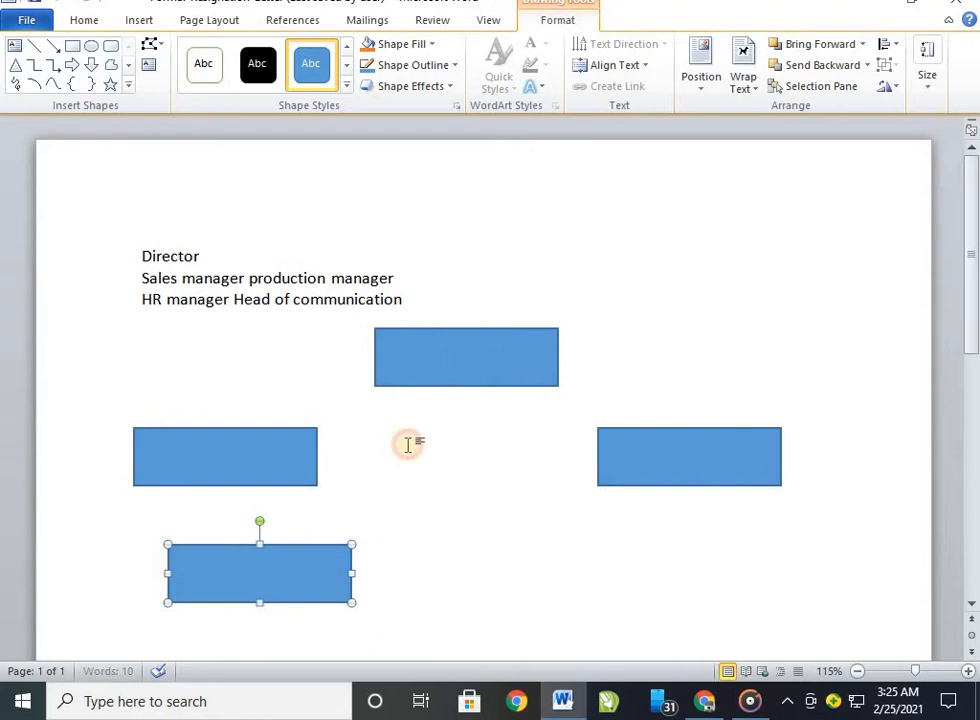
Paste another copy of the rectangle below the right-hand one, and shift both lowest rectangles farther down to widen the row gap.
click(457, 363)
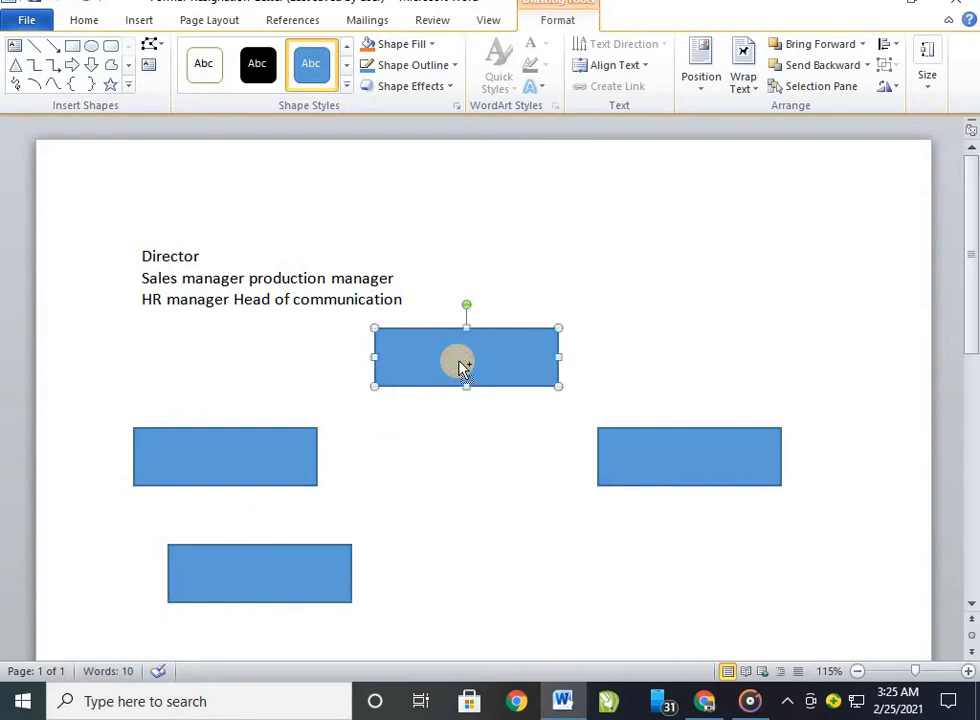
key(ctrl+v)
drag(457, 363, 681, 564)
drag(213, 582, 190, 589)
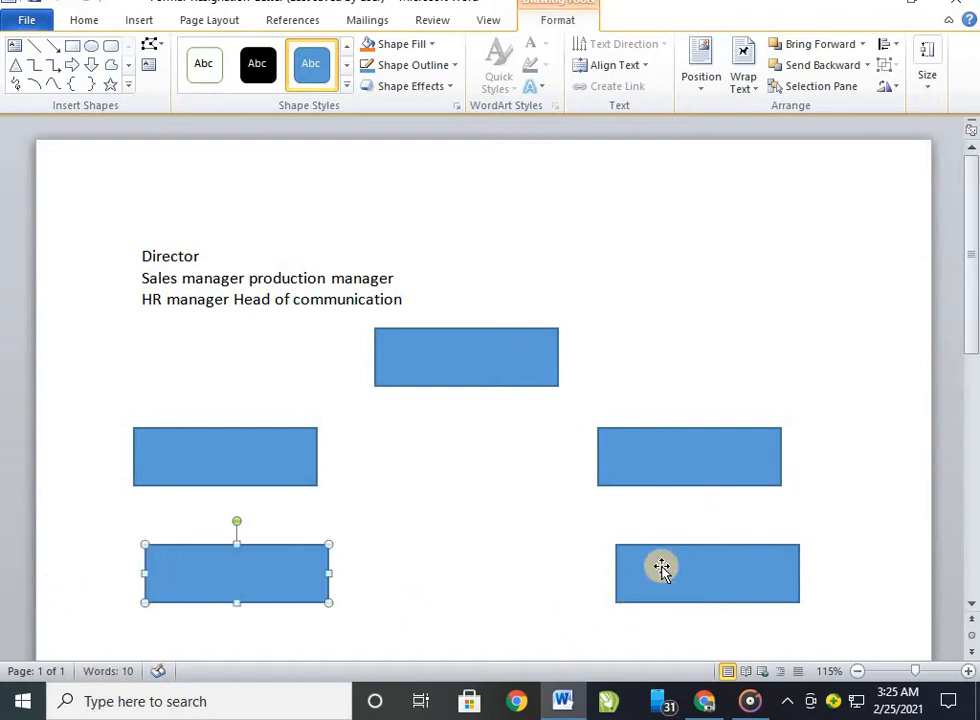
scroll(667, 560, down, 2)
drag(685, 473, 685, 505)
drag(280, 489, 258, 522)
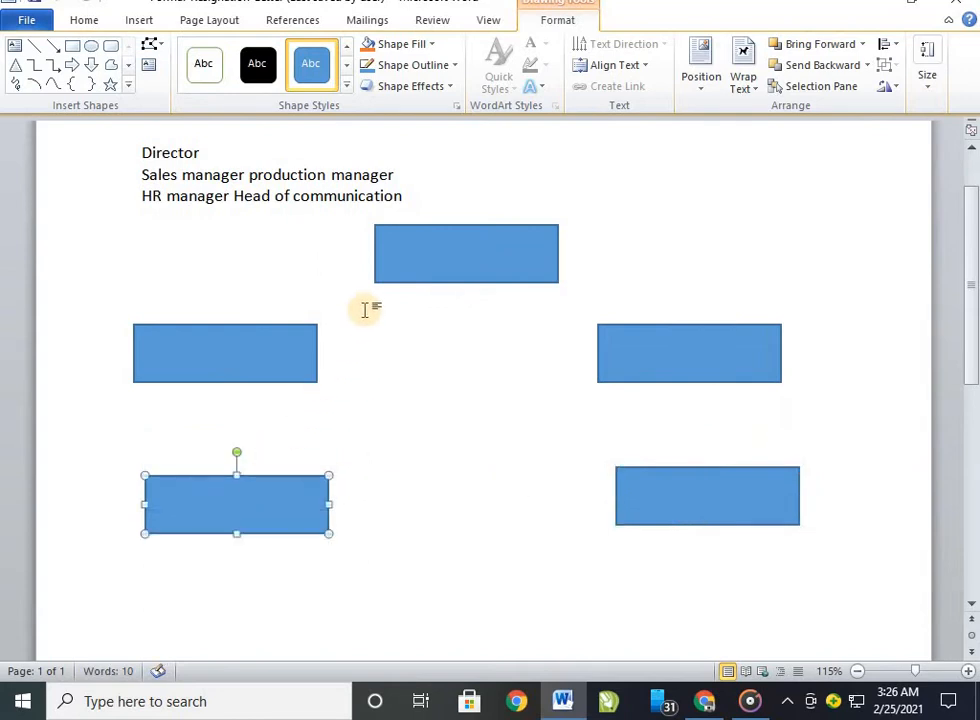
click(511, 260)
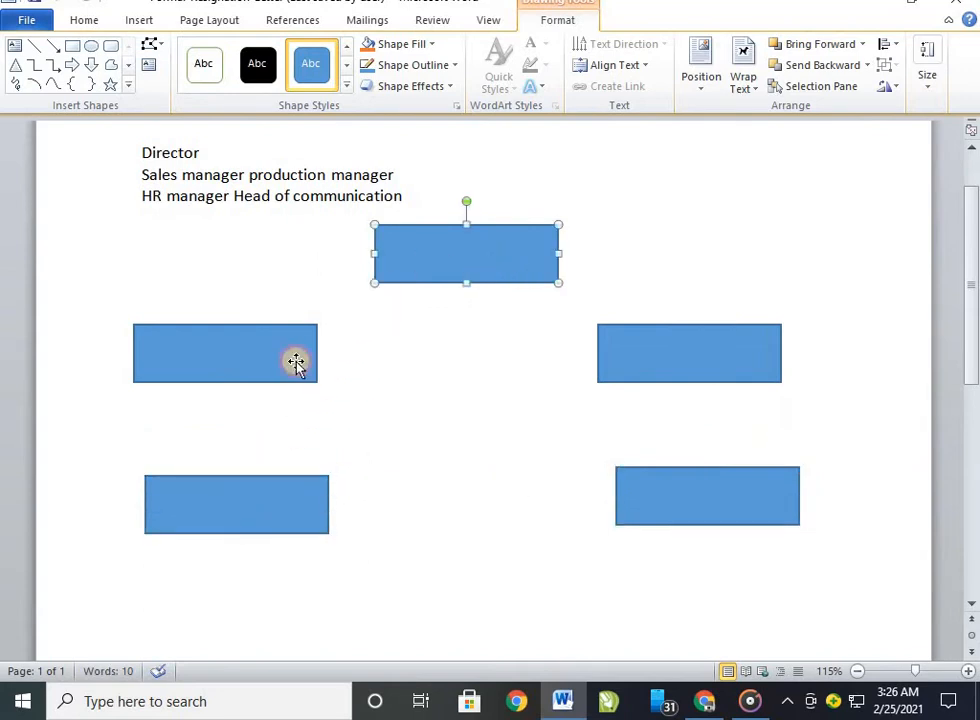
click(295, 361)
click(267, 505)
click(690, 355)
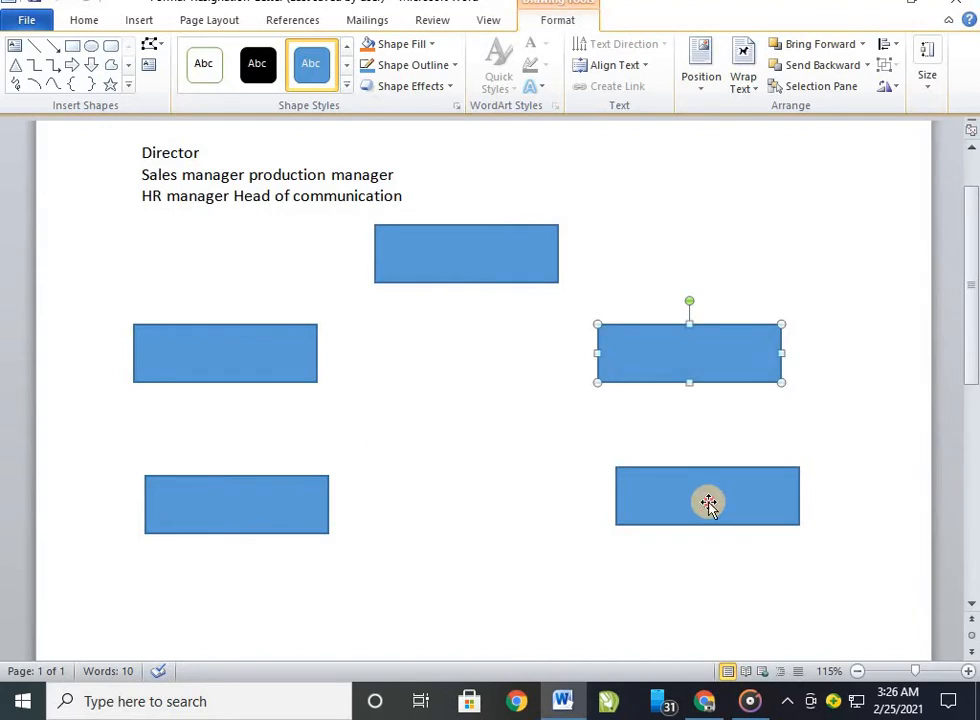
click(708, 503)
Apply the darker blue solid-fill shape style with an outline to the top rectangle.
click(411, 258)
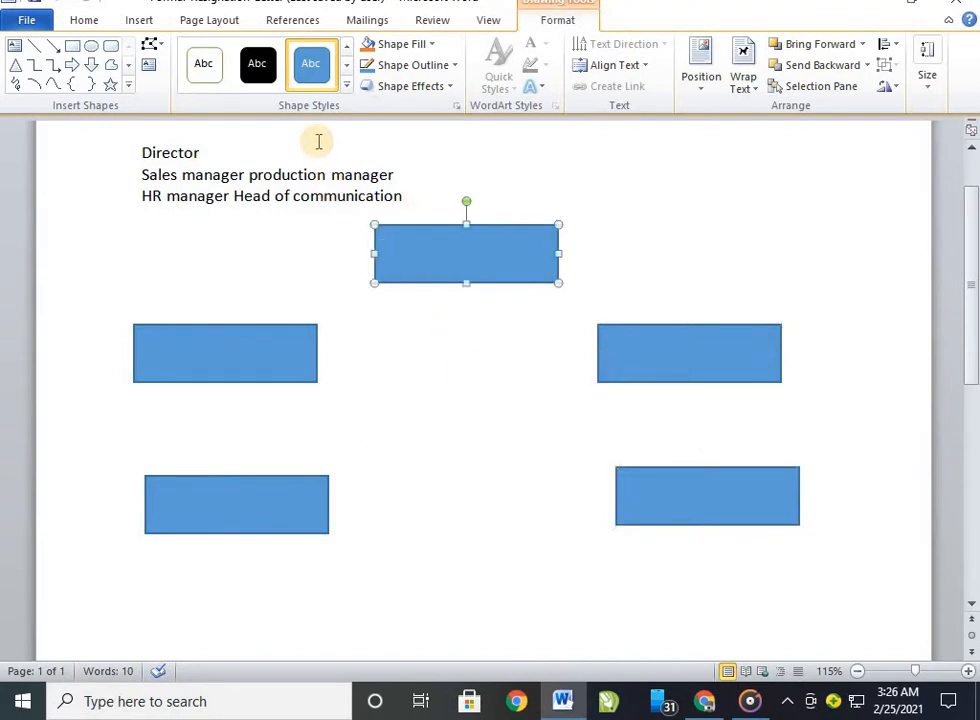
click(346, 86)
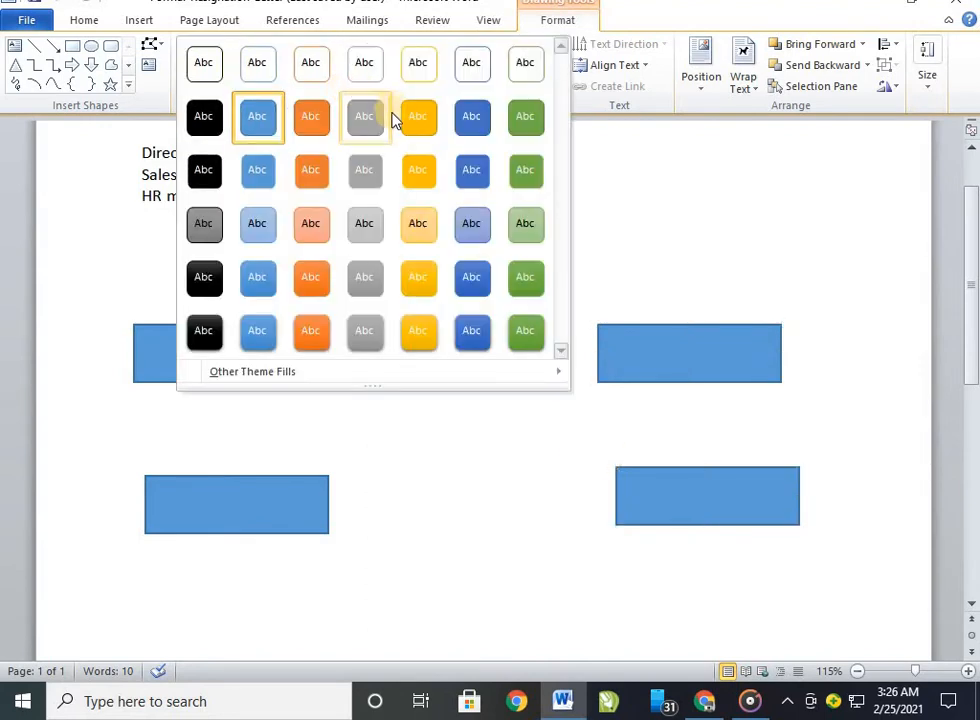
click(475, 122)
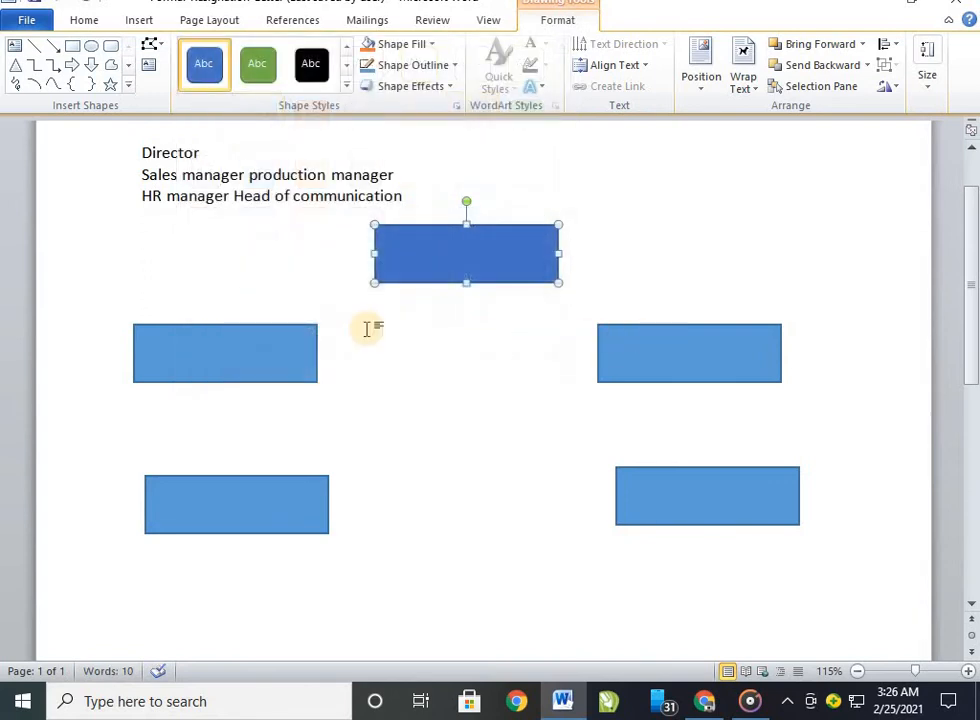
Apply the orange fill shape style without a visible border to both middle-row rectangles.
click(225, 360)
click(346, 86)
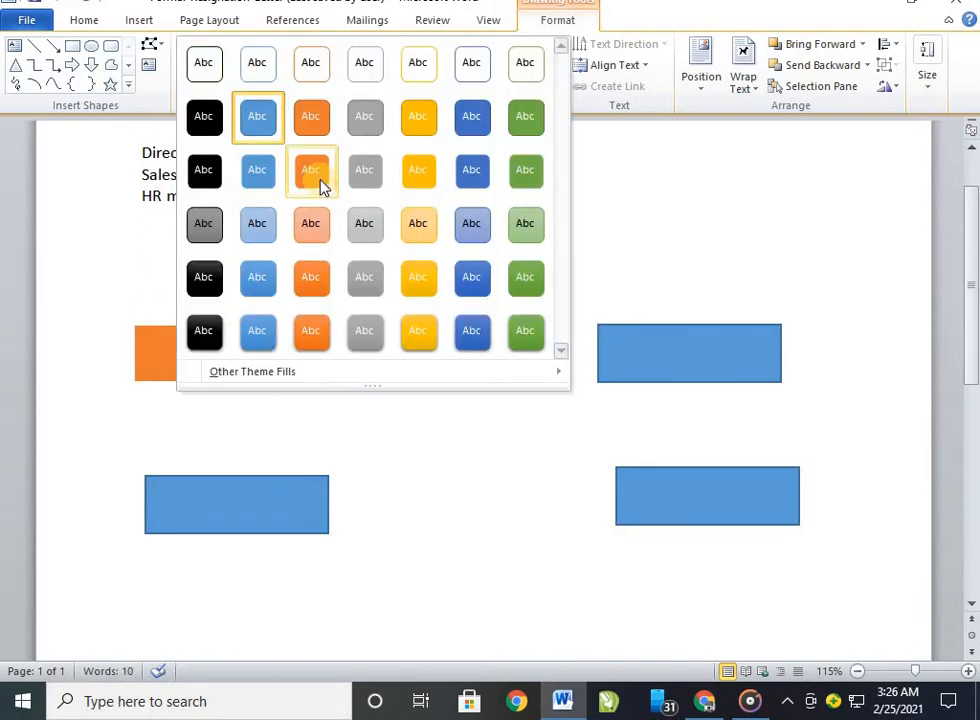
click(322, 186)
click(693, 367)
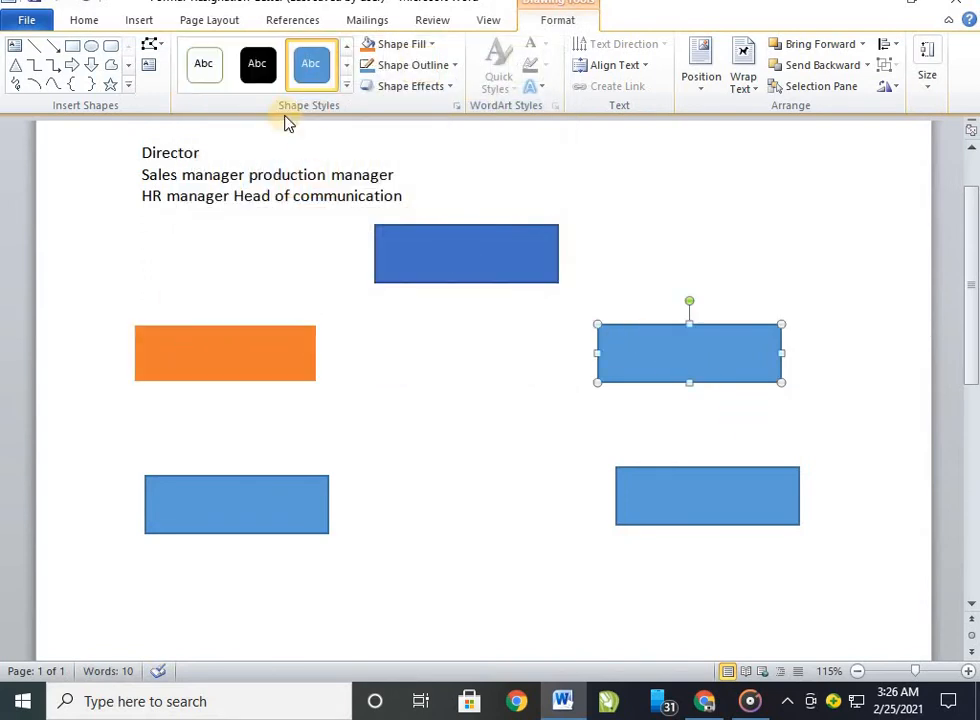
click(346, 86)
click(317, 188)
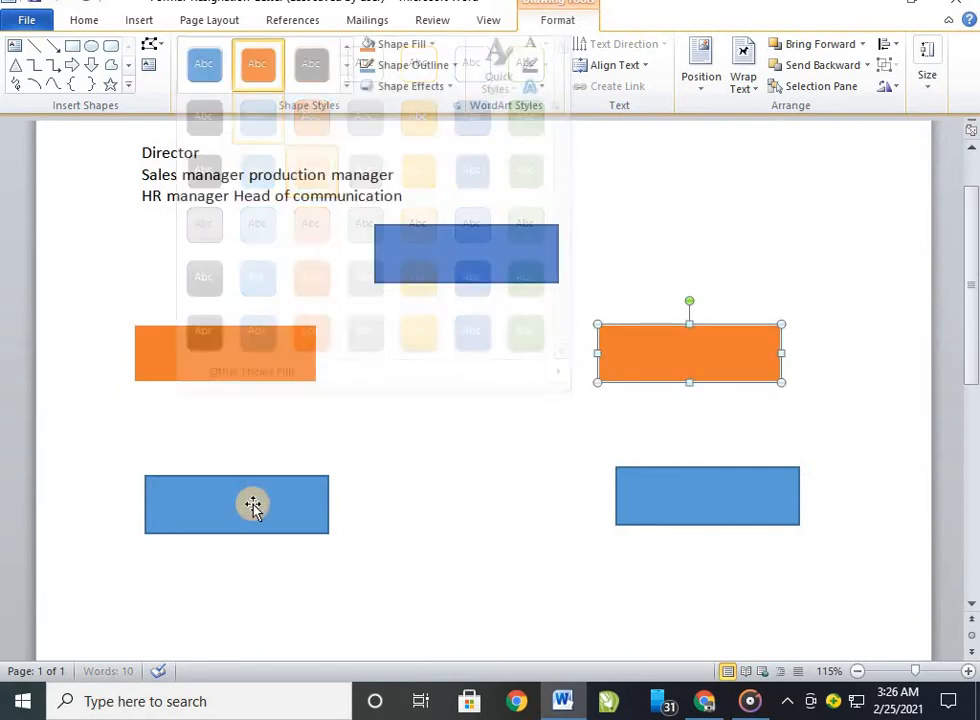